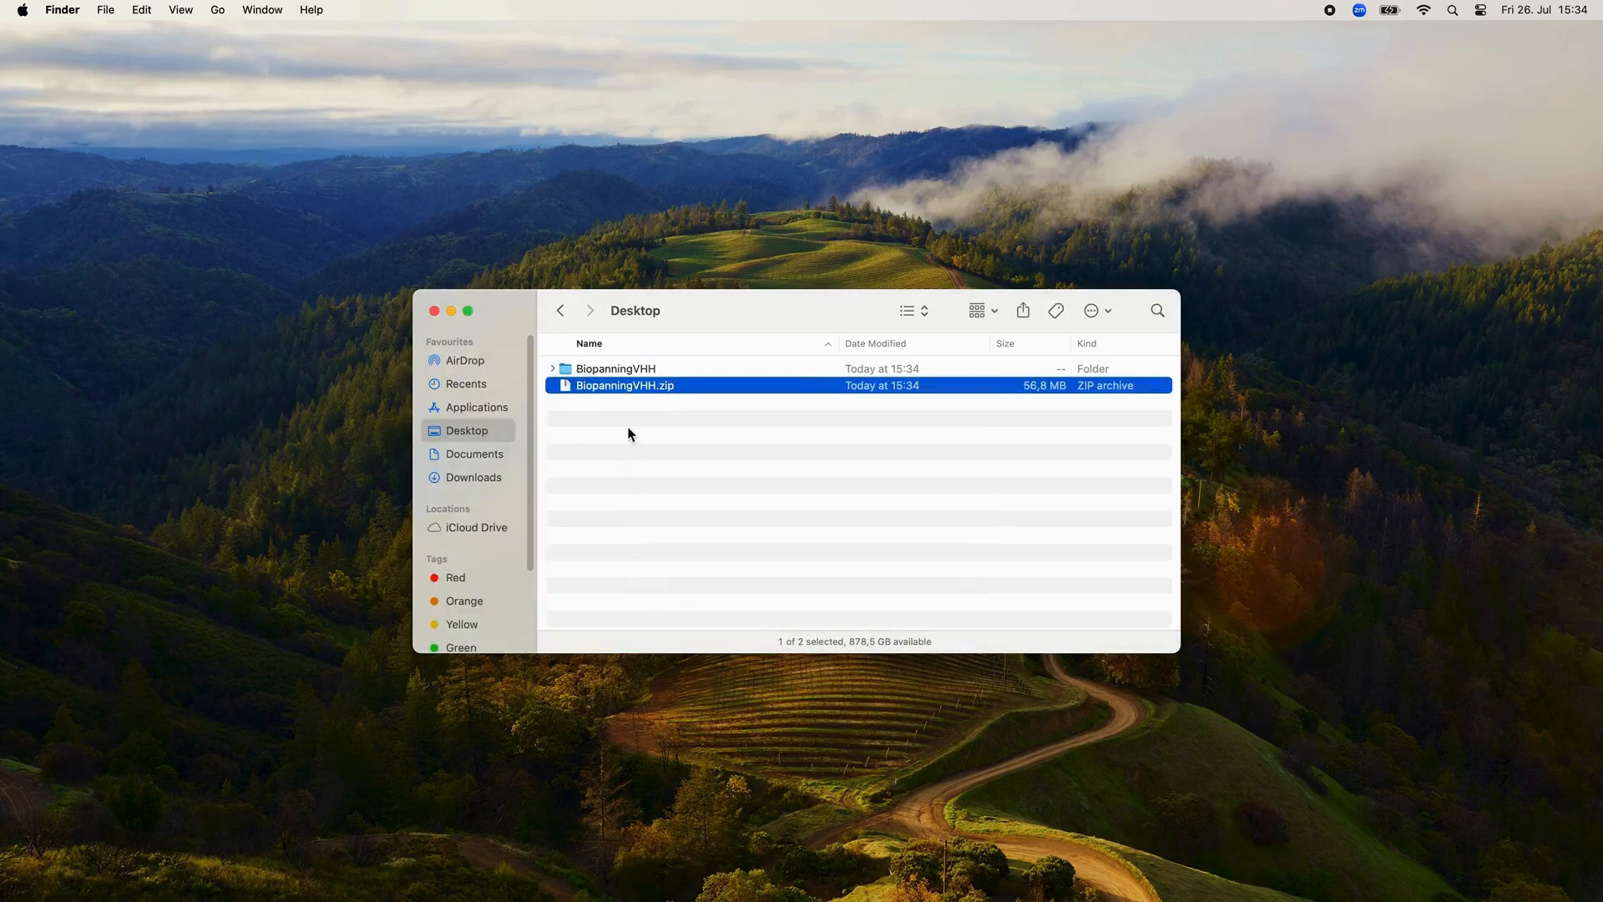
# Expand the BiopanningVHH folder on the Desktop and locate the 18582 and 18583 merged FASTQ files
pyautogui.click(553, 368)
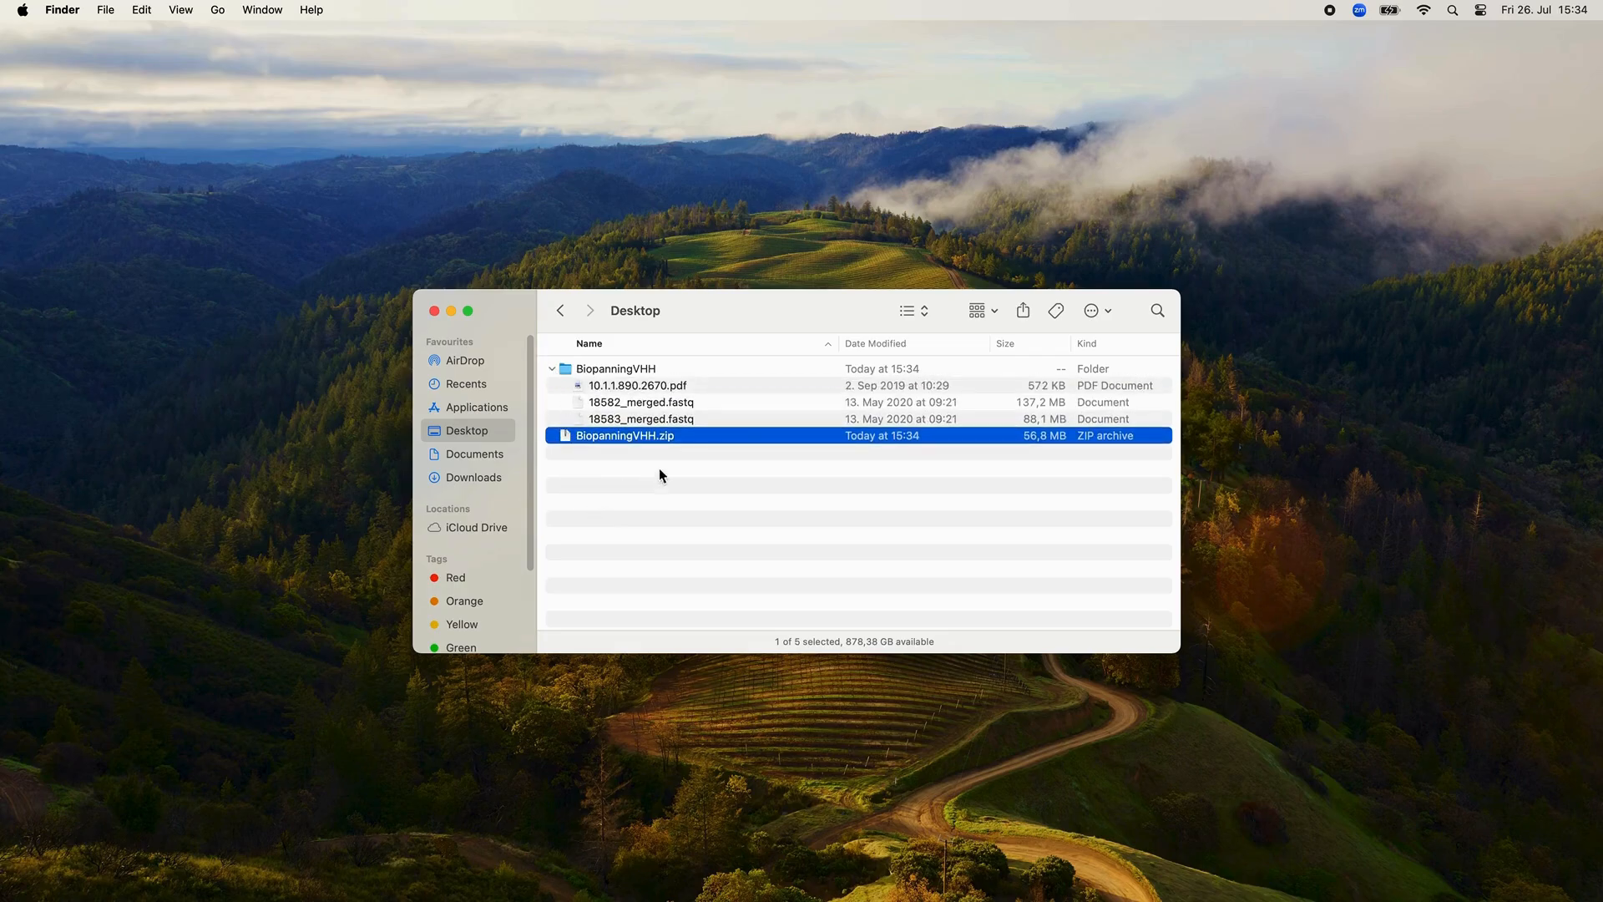
pyautogui.click(692, 422)
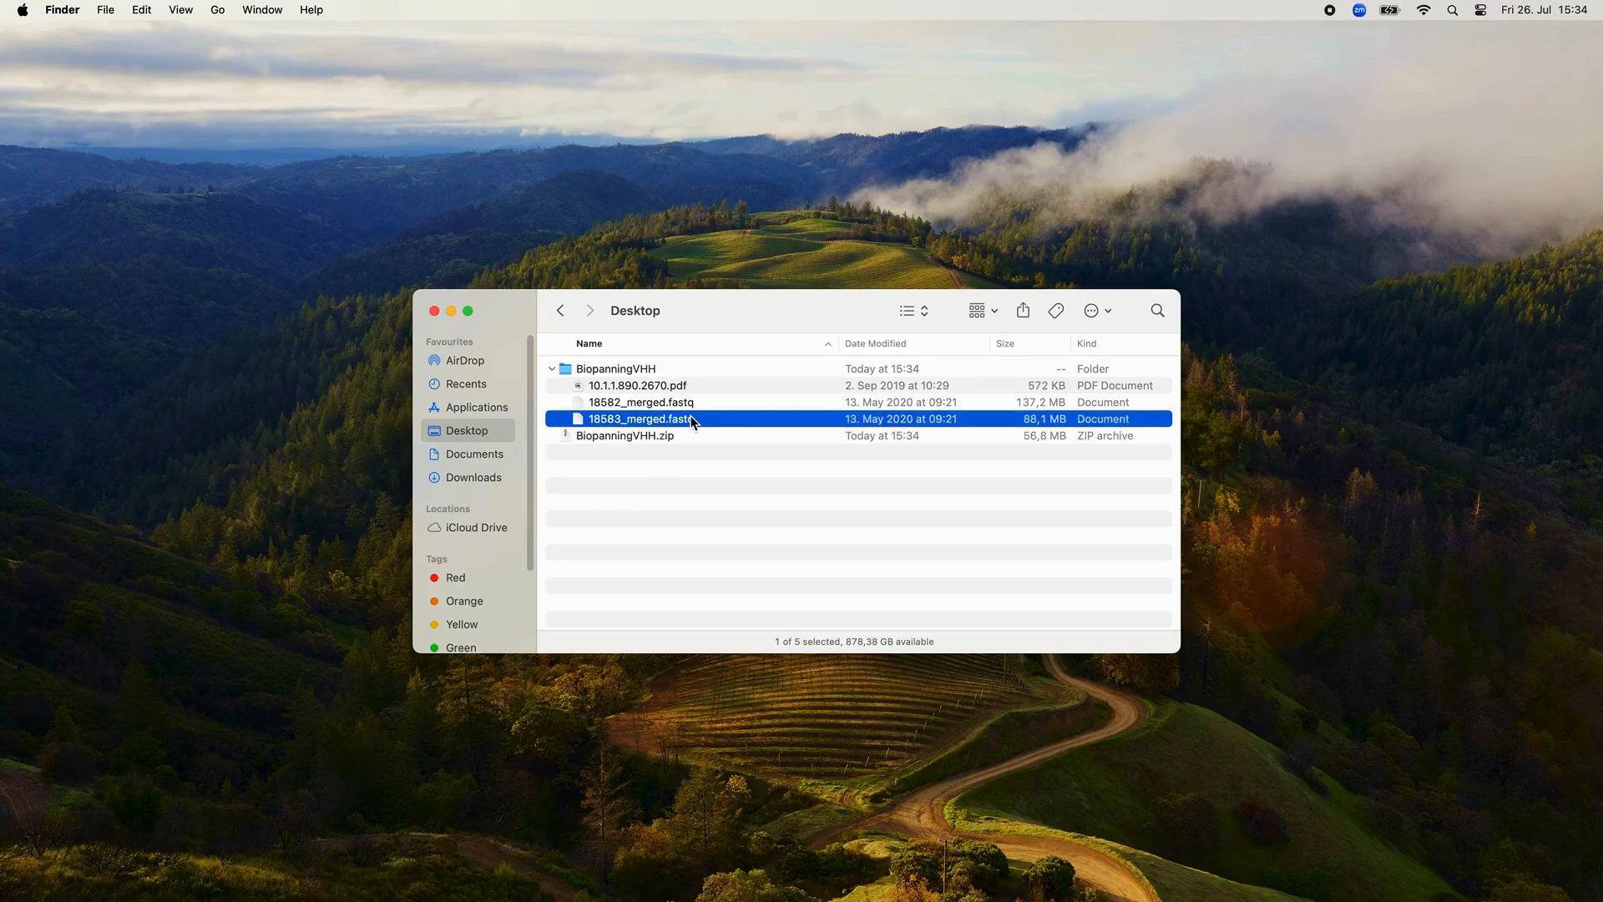
pyautogui.click(692, 405)
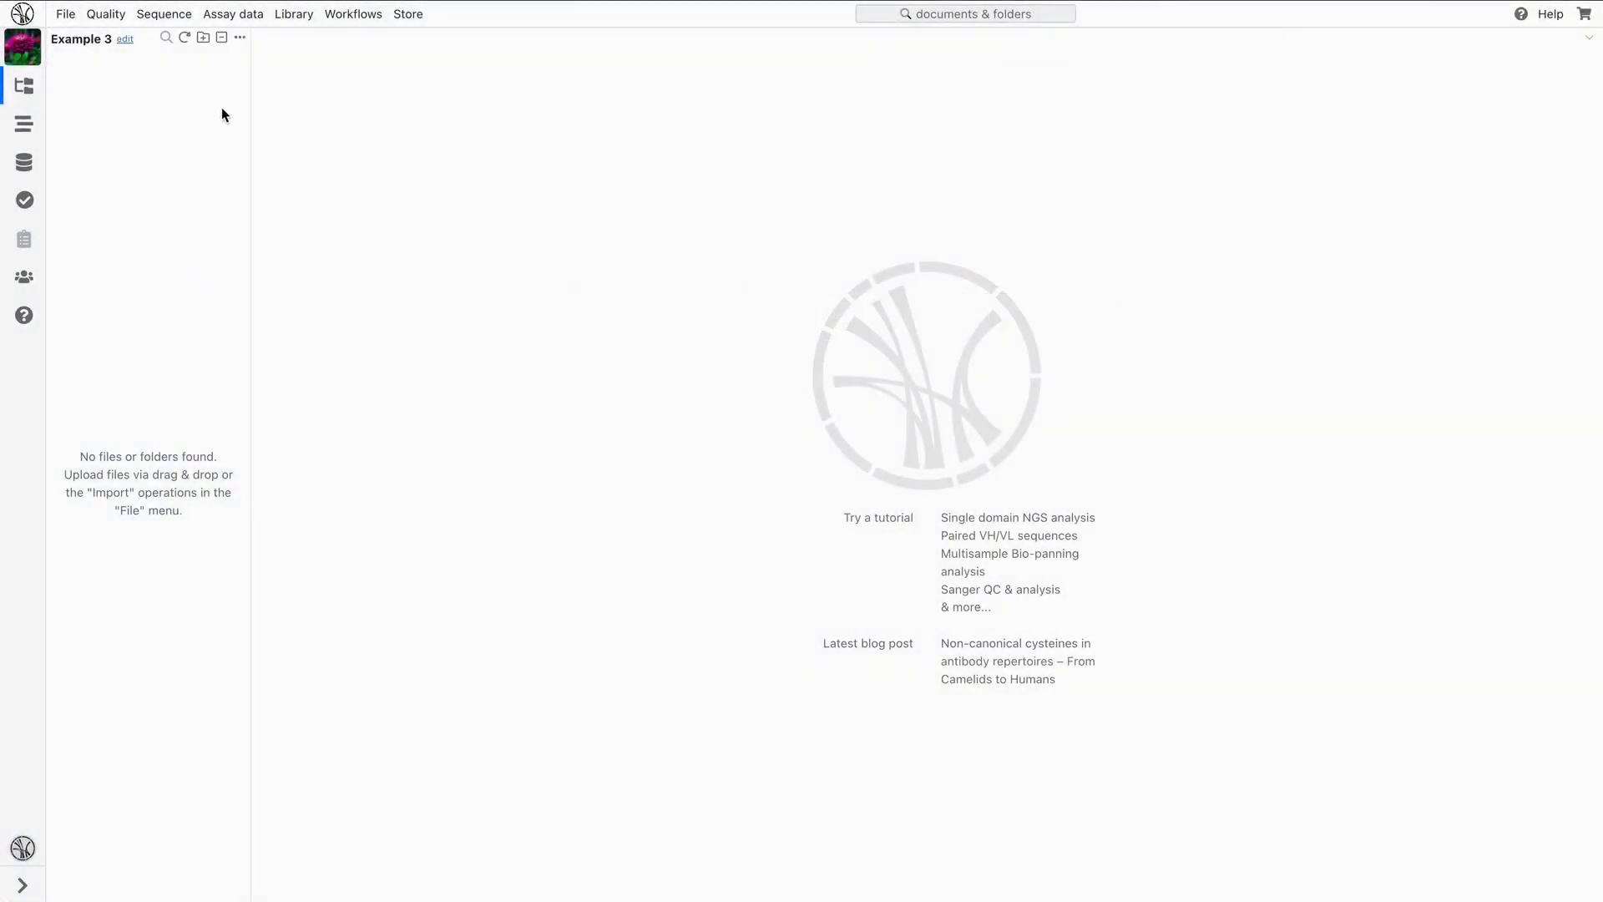
# In PipeBio, create a folder named VHH Biopanning in the root of the Example 3 project
pyautogui.click(203, 40)
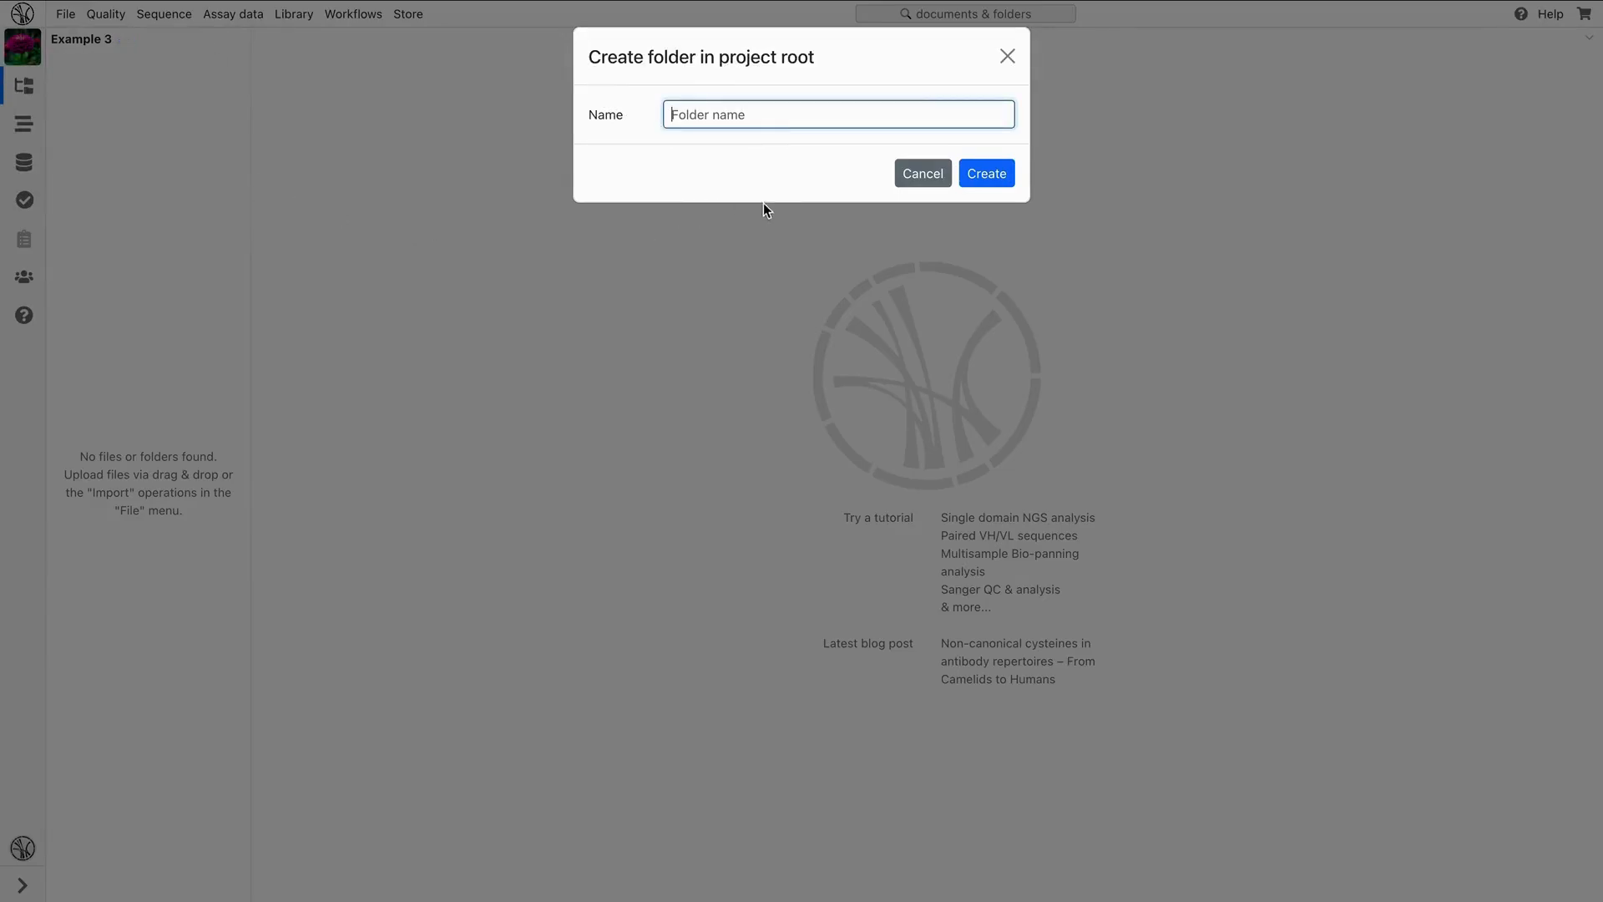
pyautogui.write('VHH Biopanning')
pyautogui.click(983, 171)
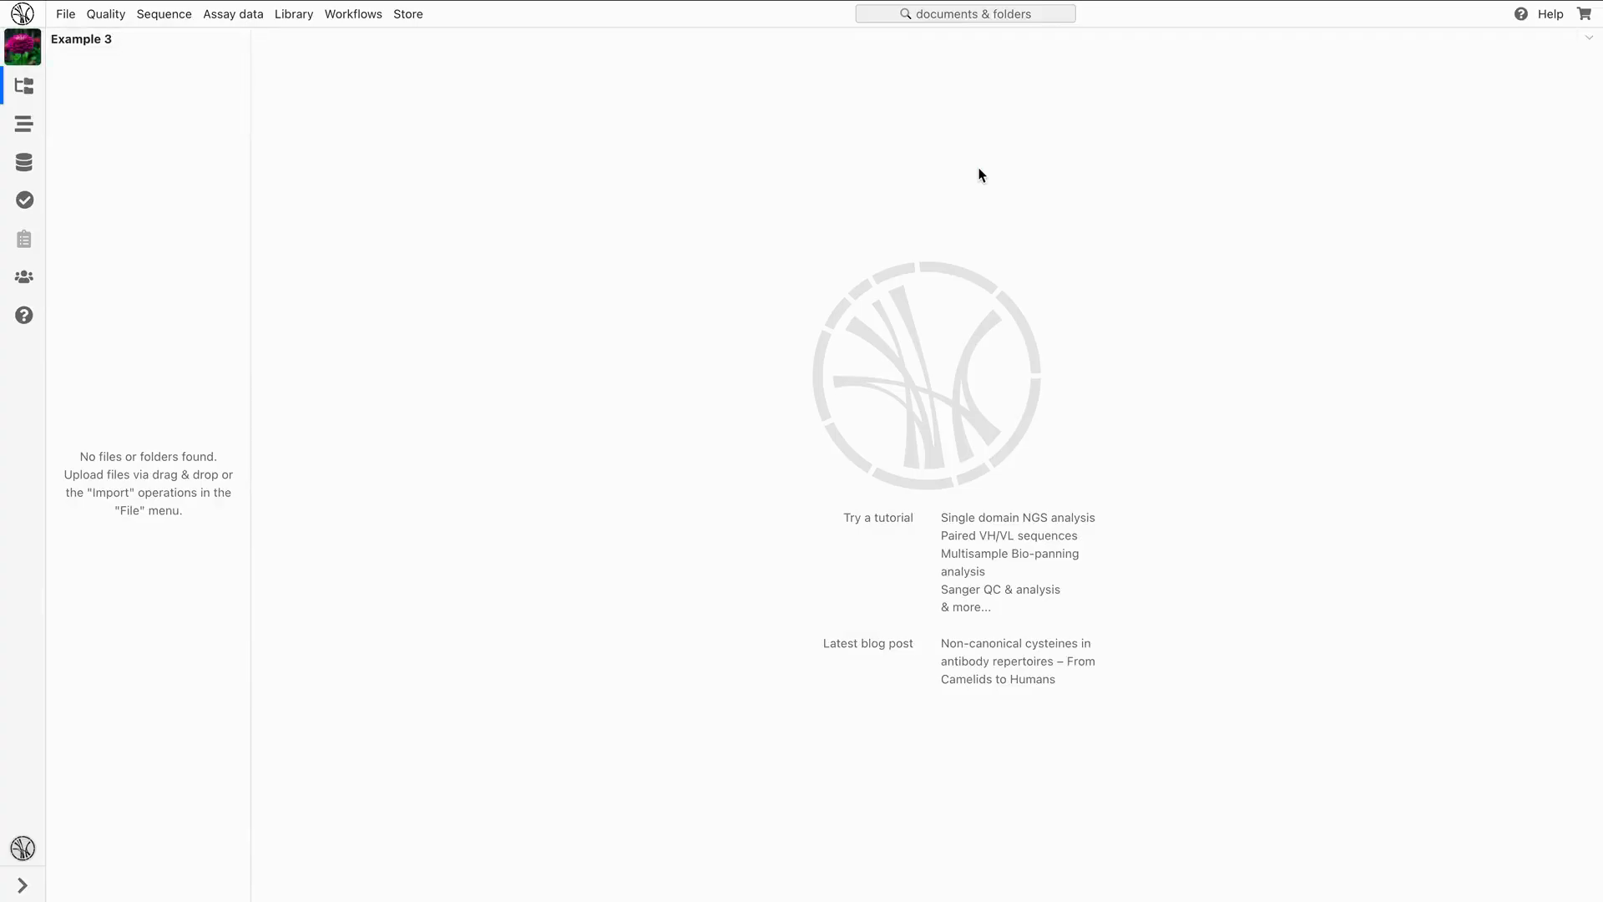
# Import 18582_merged.fastq and 18583_merged.fastq into the VHH Biopanning folder
pyautogui.click(74, 25)
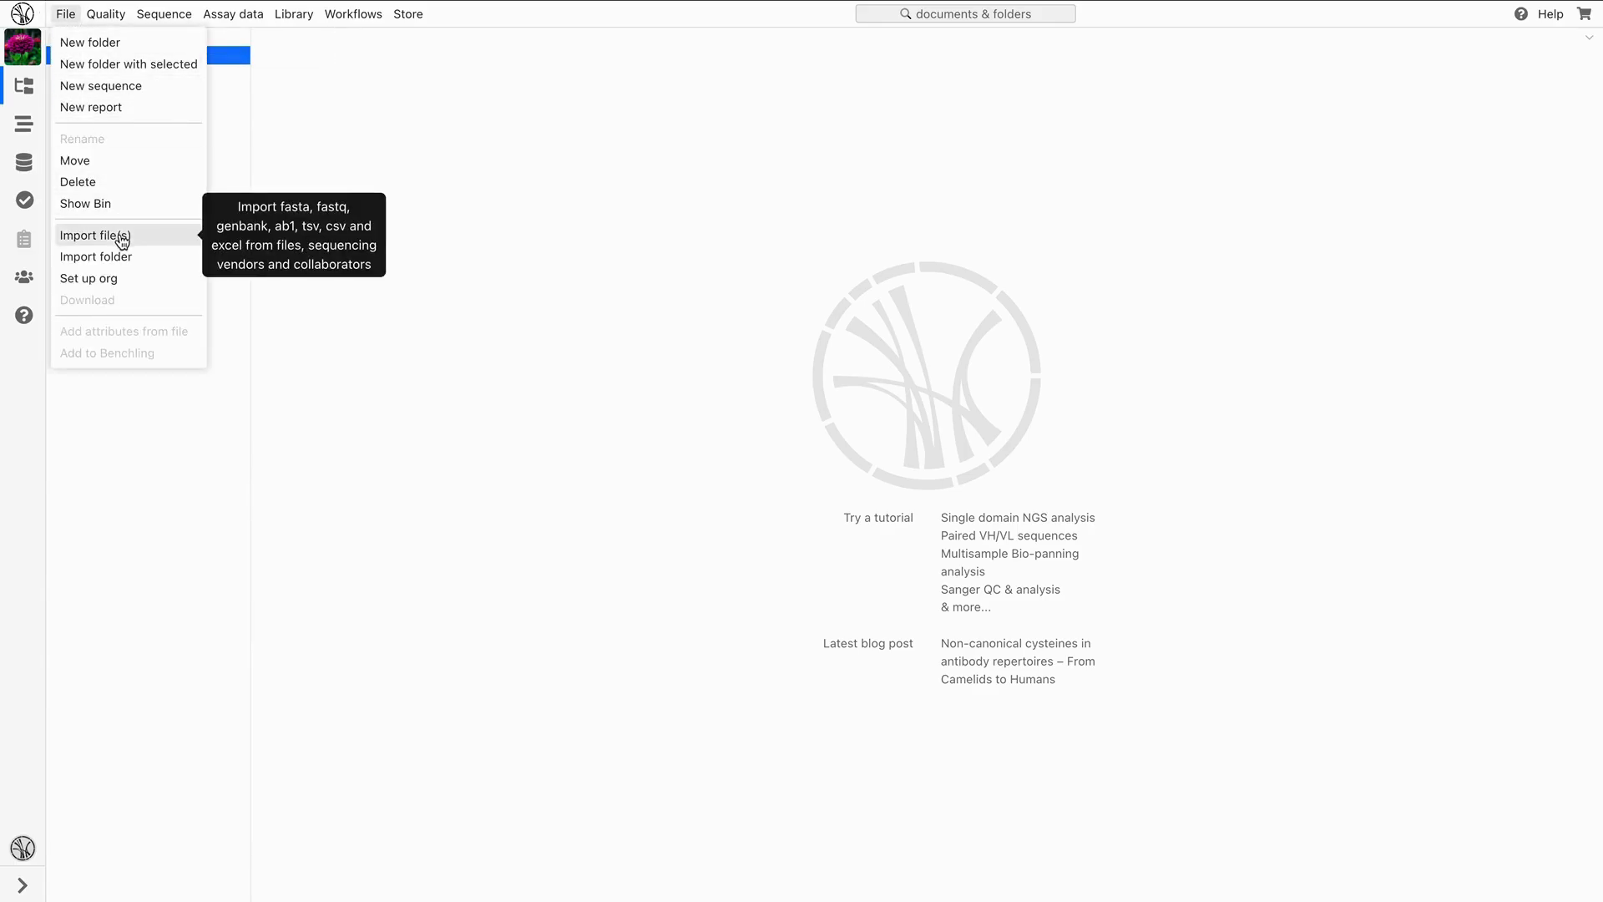
pyautogui.click(197, 472)
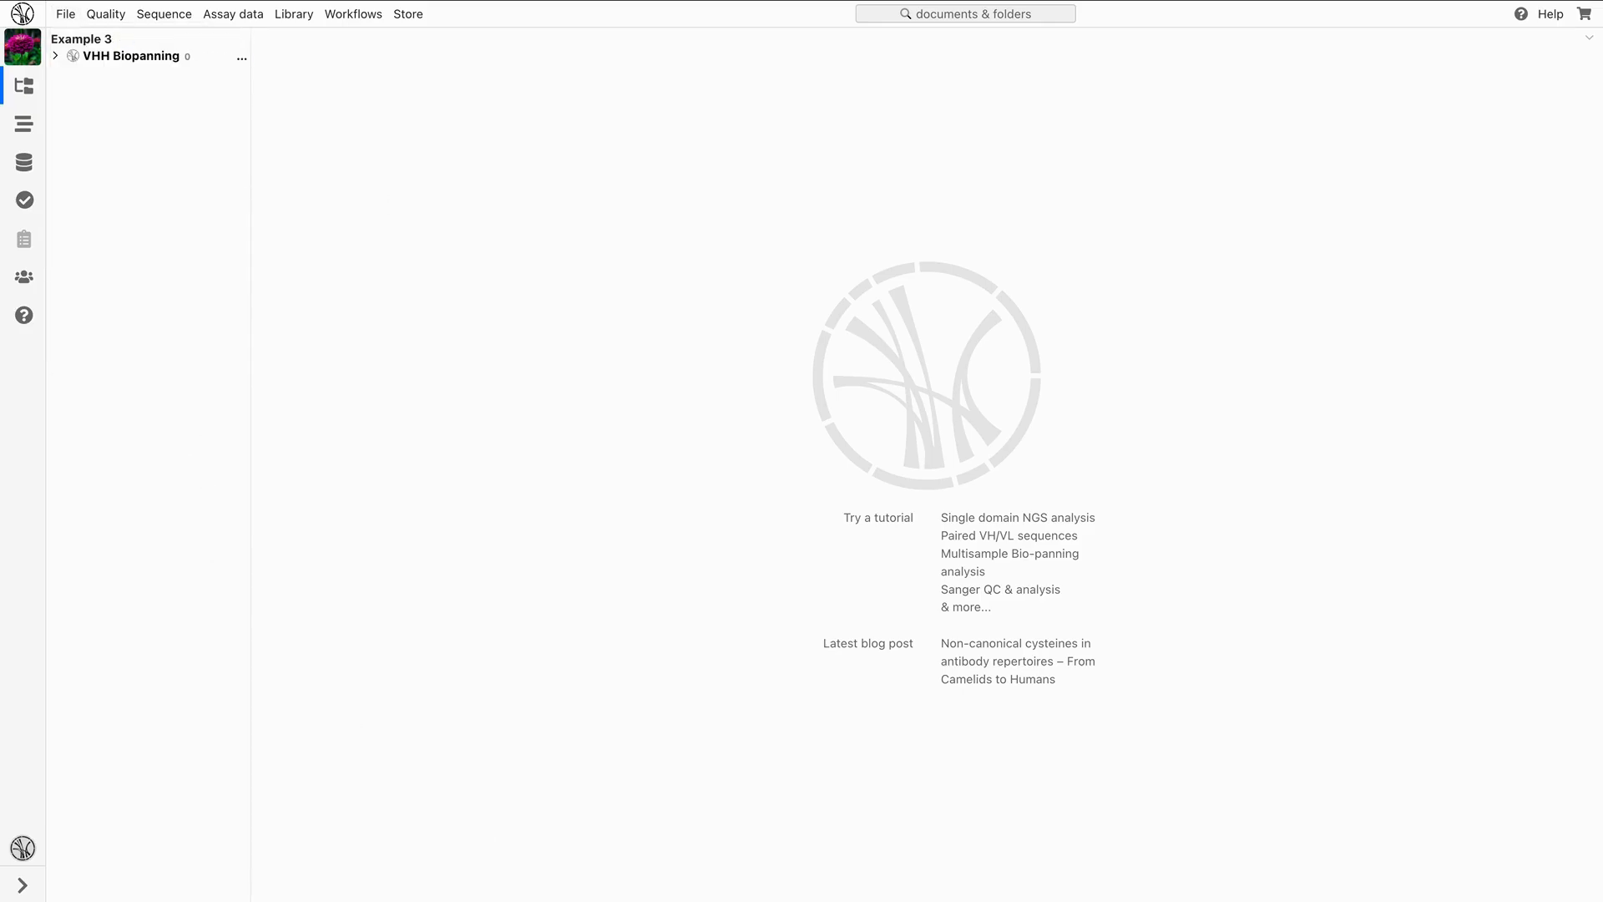
pyautogui.moveTo(430, 900); pyautogui.dragTo(155, 55)
# Set Project_ID to ProjectABC and species to Alpaca for both files, and confirm the upload
pyautogui.click(375, 171)
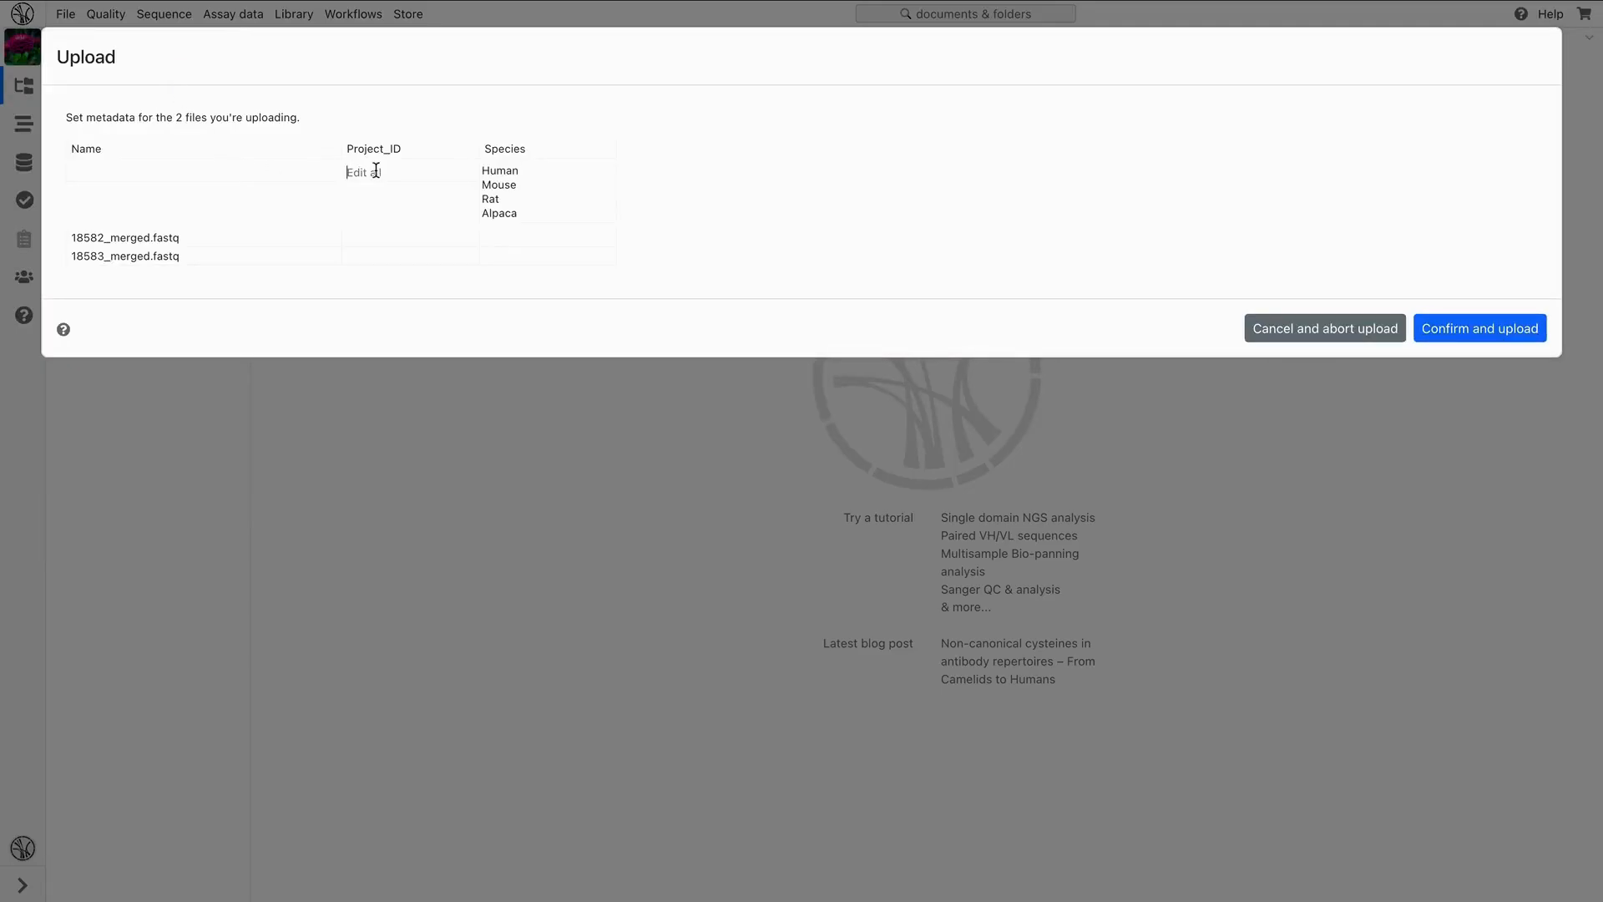
pyautogui.write('ProecjtABC')
pyautogui.click(366, 172)
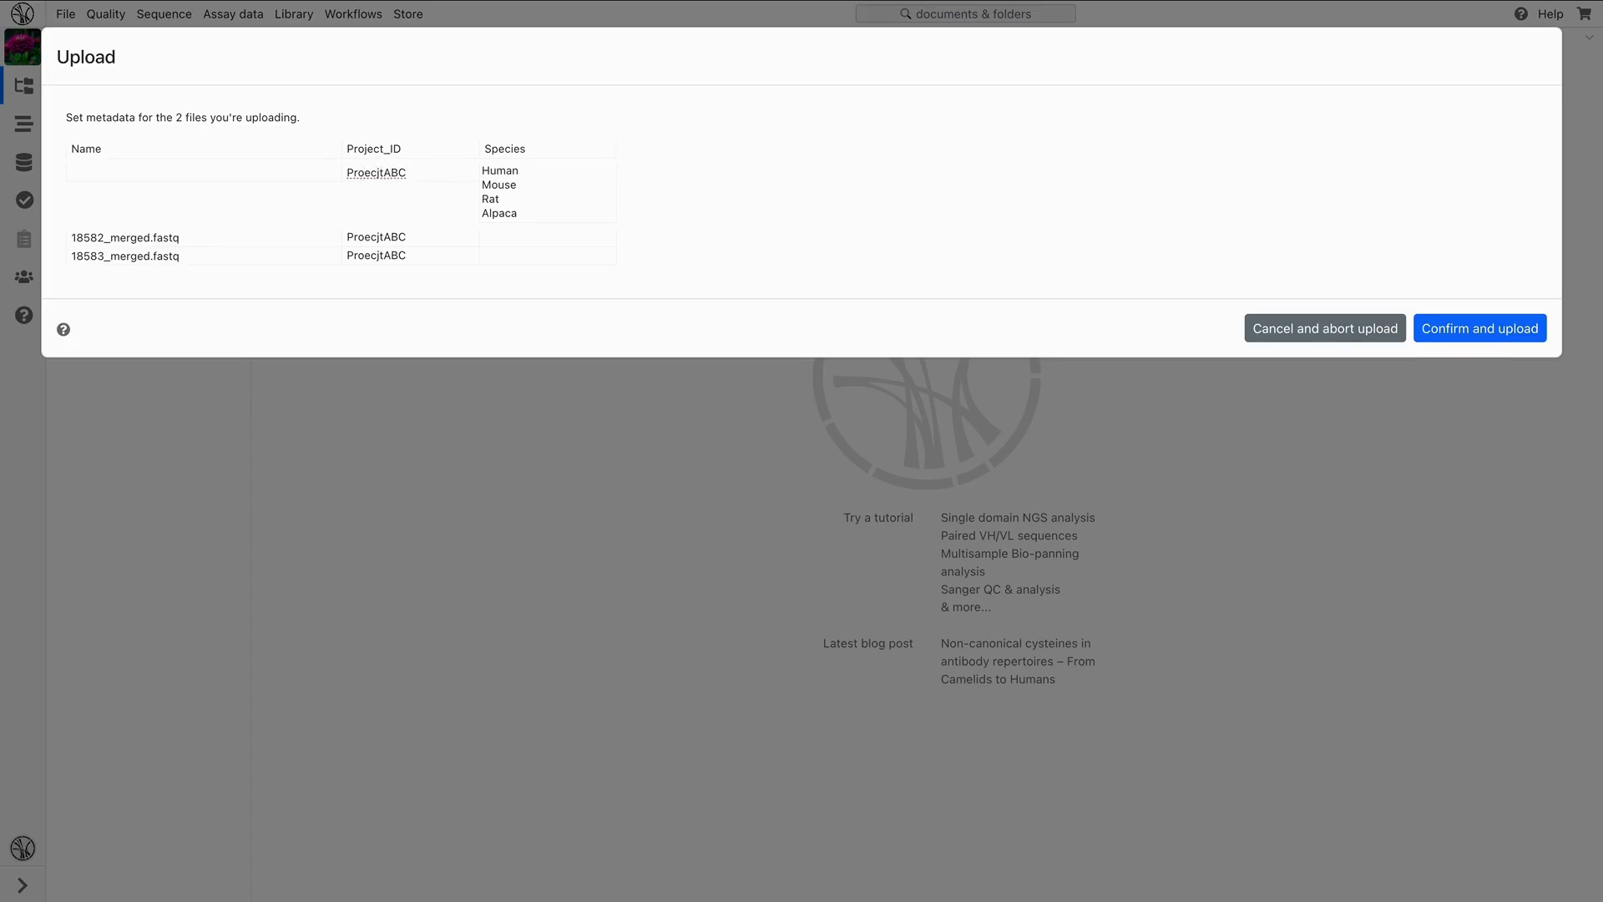
pyautogui.write('j')
pyautogui.press('BackSpace')
pyautogui.click(489, 214)
pyautogui.click(1413, 330)
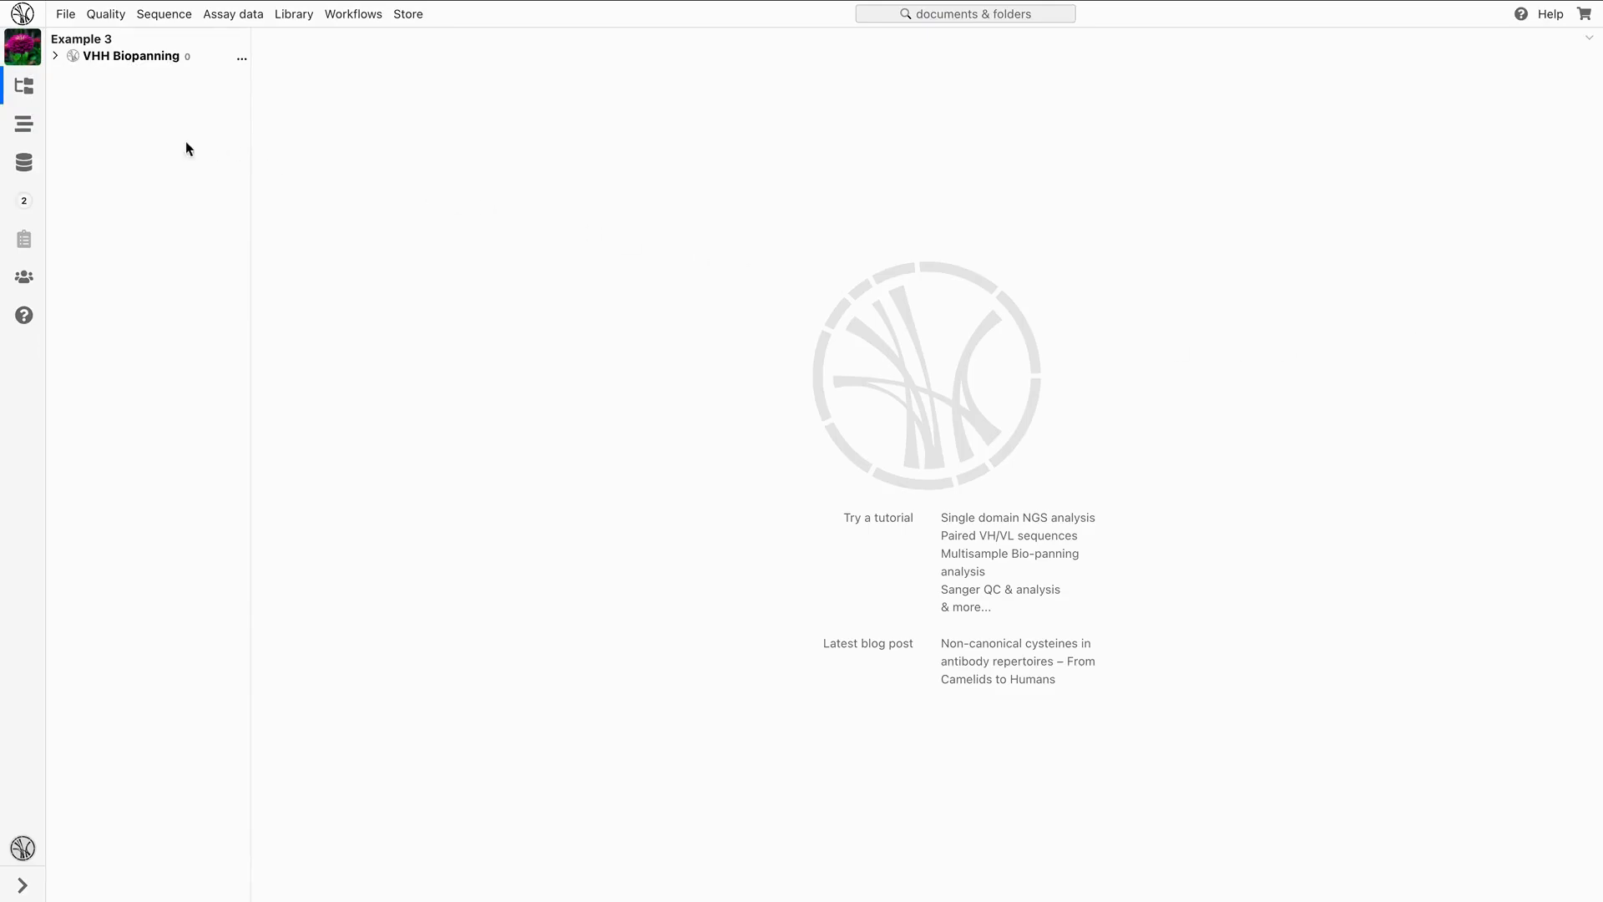
pyautogui.click(22, 215)
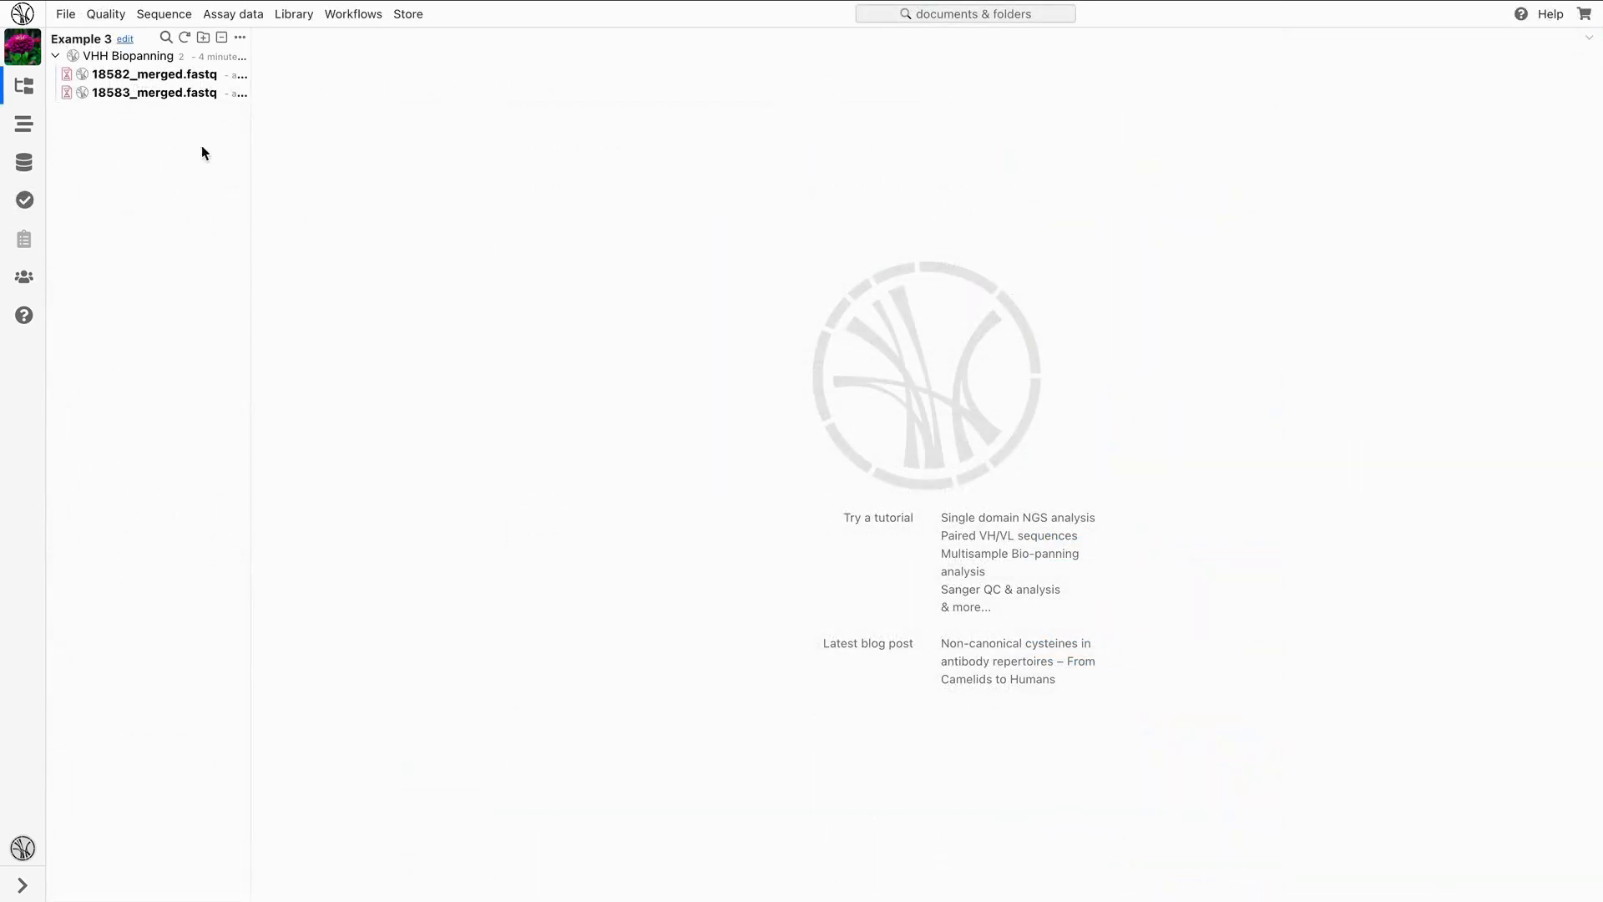
# Open both uploaded files, 18582_merged.fastq and 18583_merged.fastq, together
pyautogui.click(204, 77)
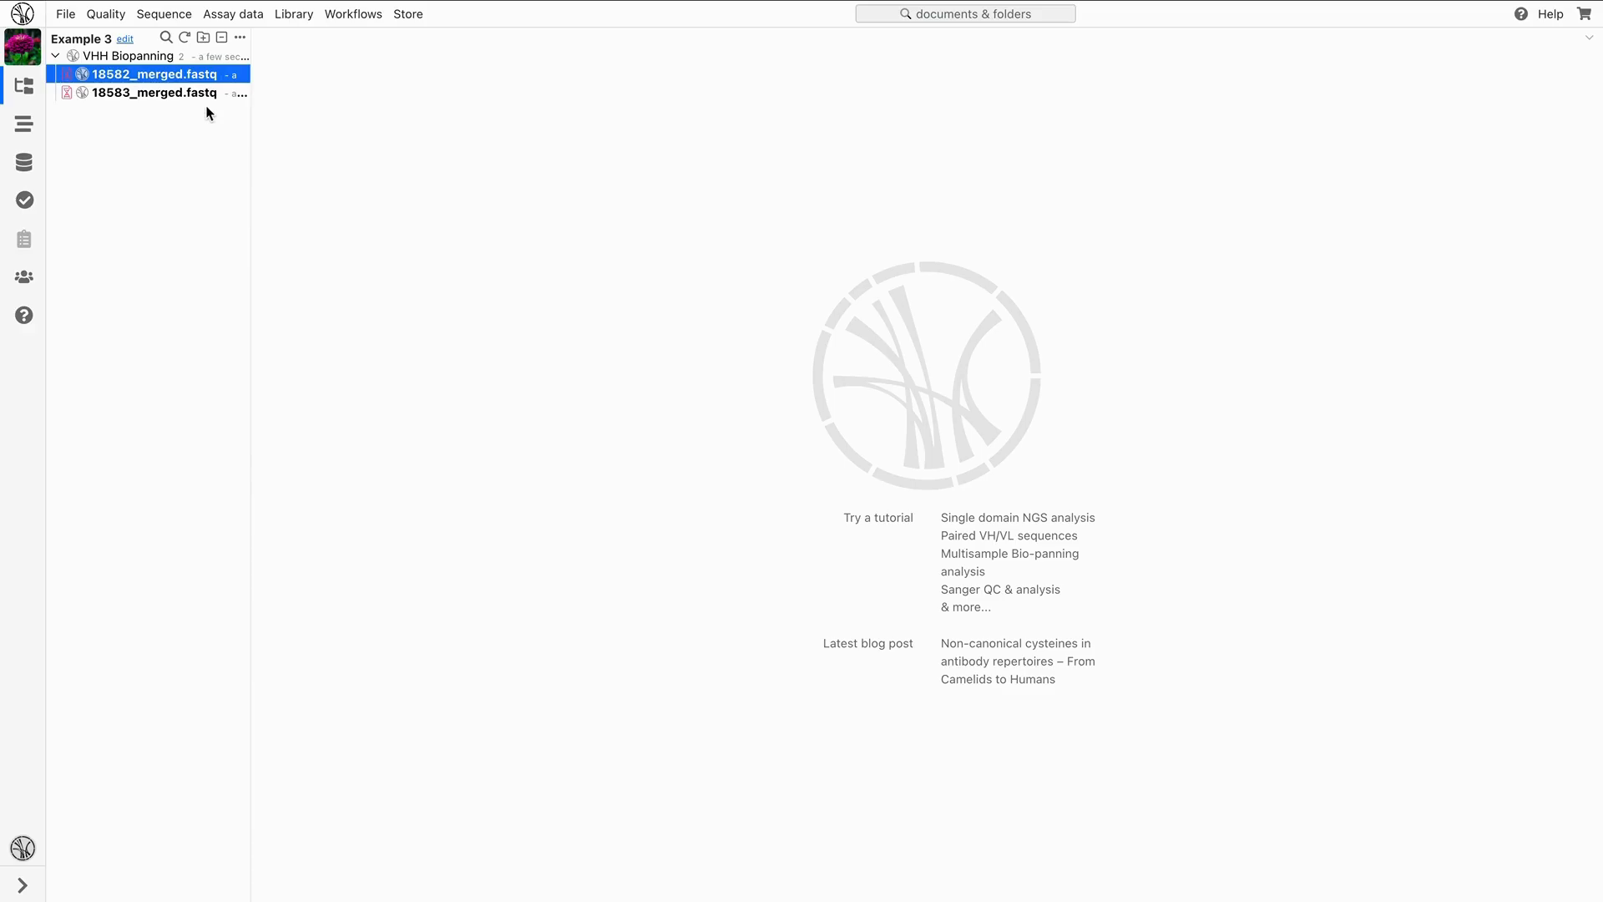
pyautogui.keyDown('shift'); pyautogui.click(205, 92); pyautogui.keyUp('shift')
pyautogui.rightClick(207, 91)
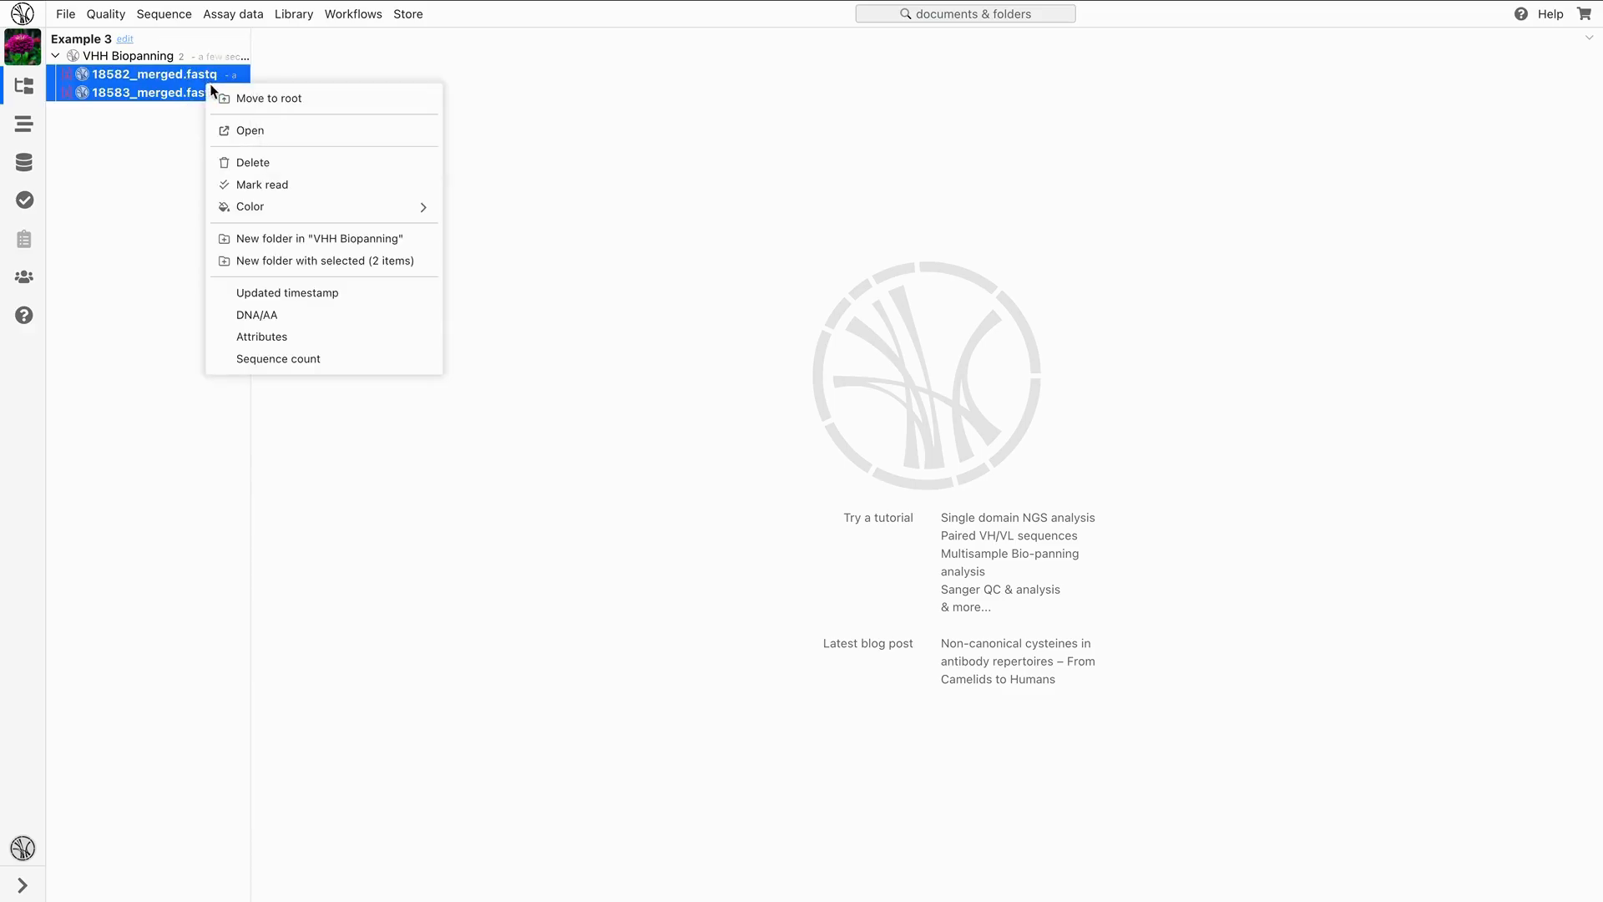
pyautogui.click(261, 131)
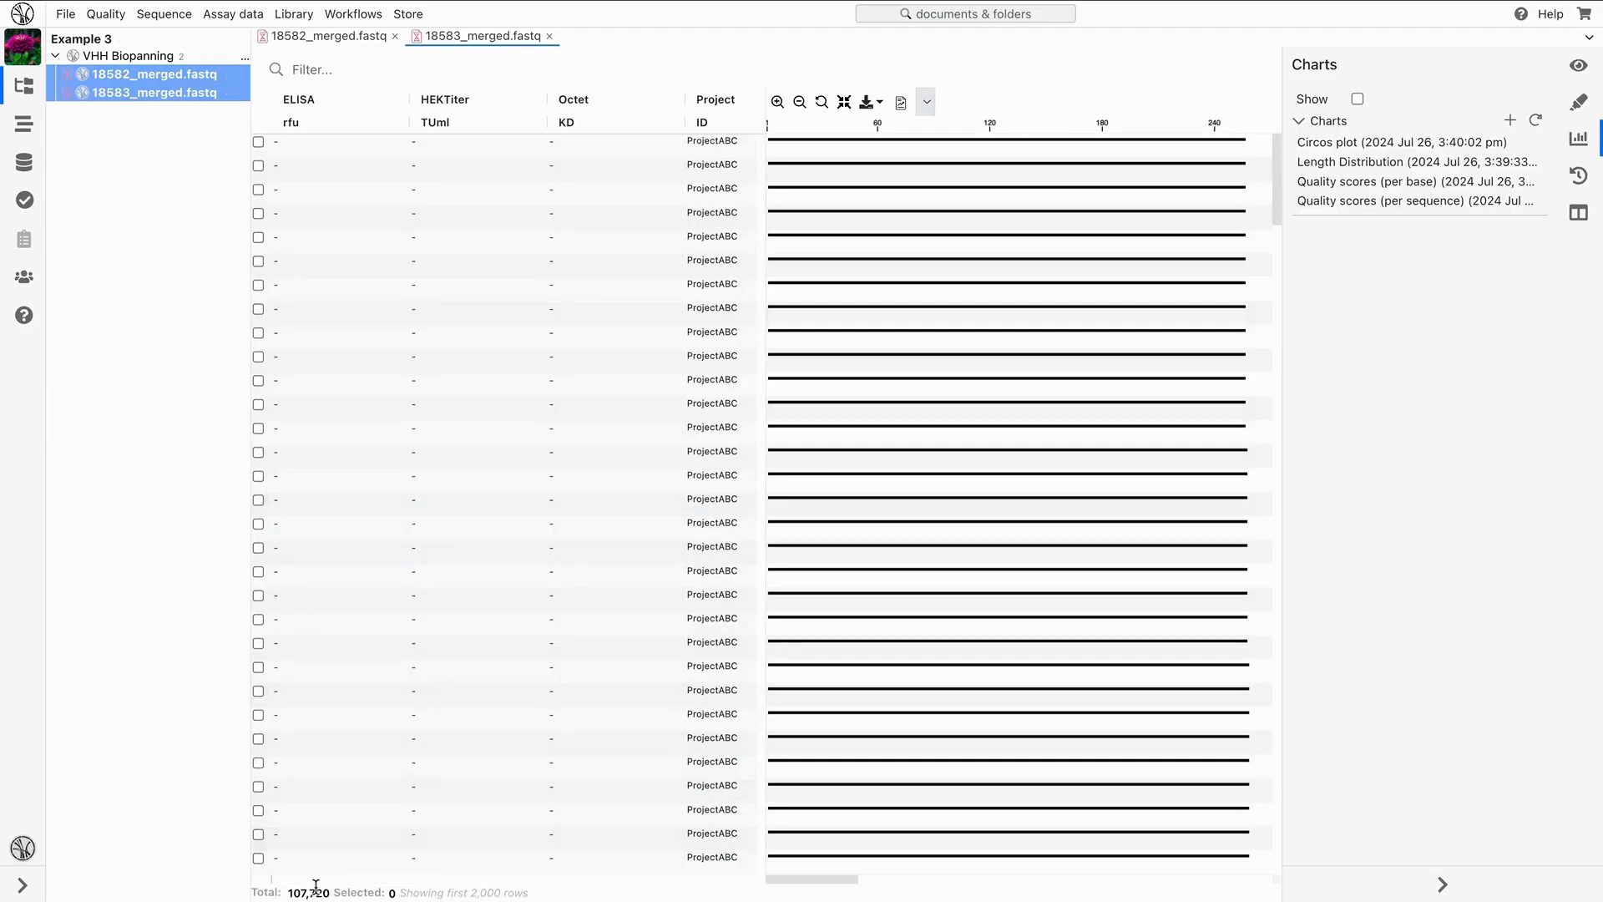
# Inspect the 18583 reads at base level and display the quality scores per base chart
pyautogui.moveTo(317, 878); pyautogui.dragTo(584, 883)
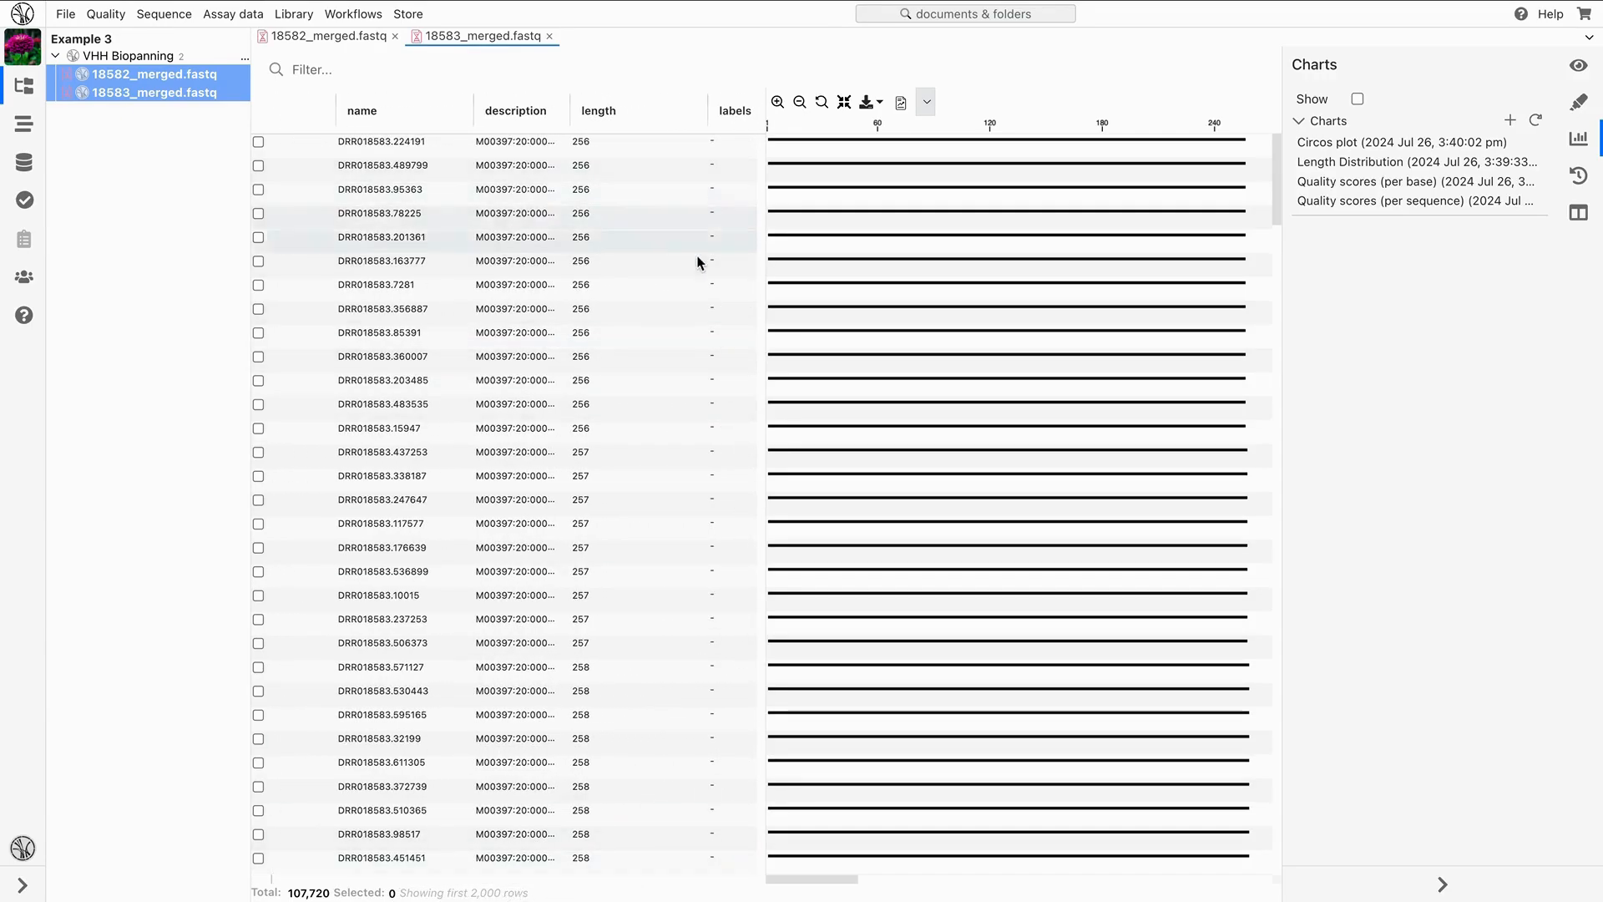
pyautogui.click(779, 103)
pyautogui.click(779, 103)
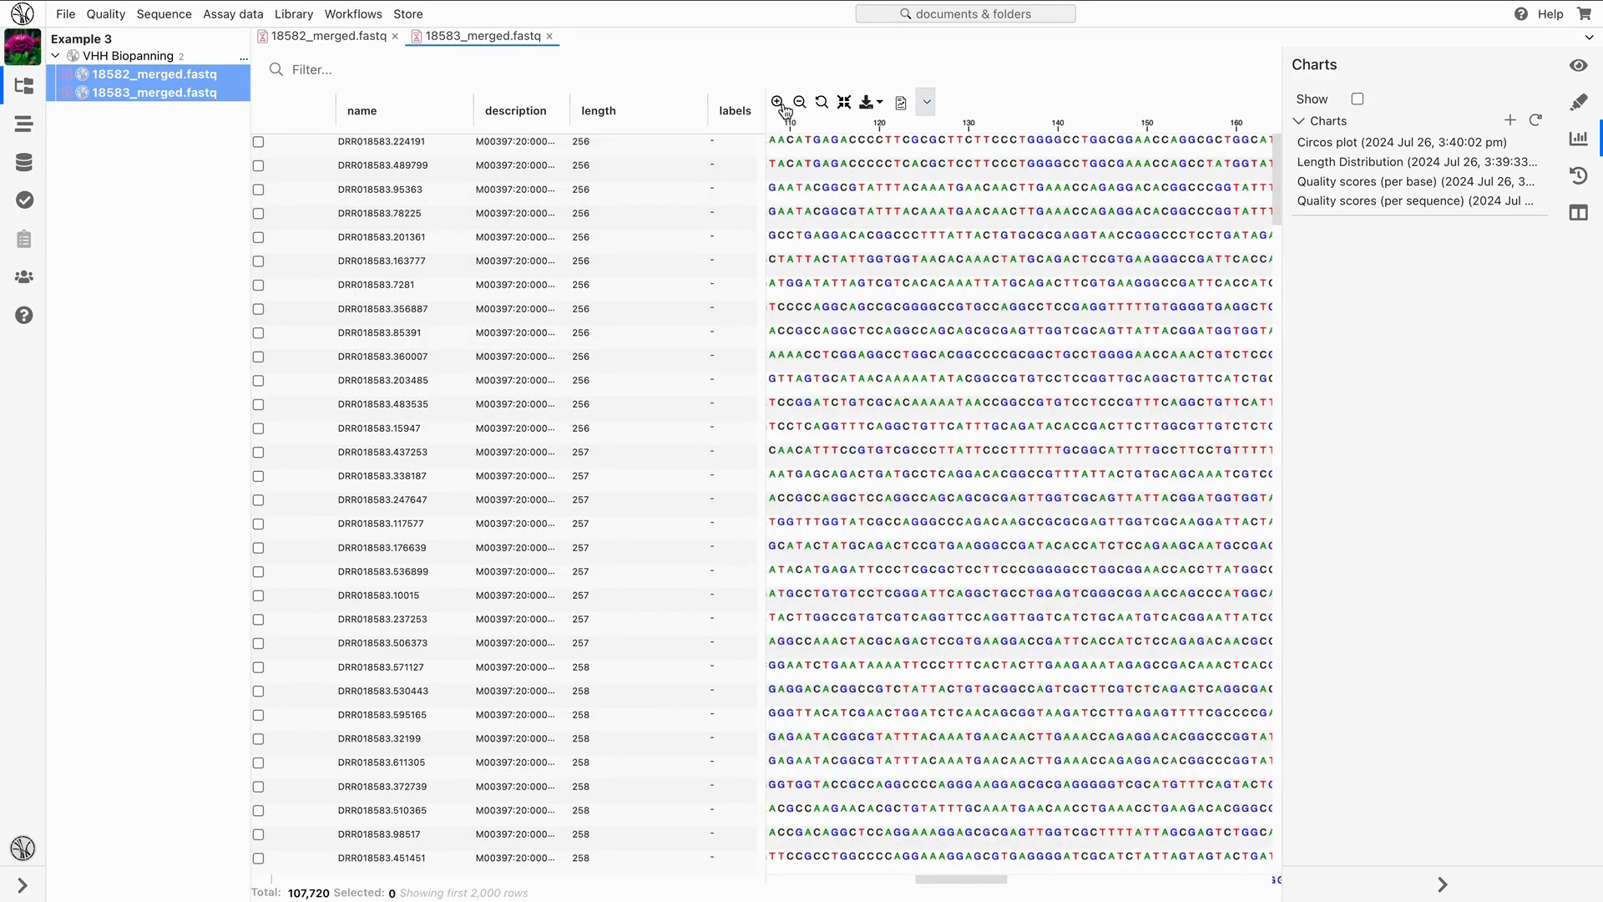
pyautogui.click(1343, 194)
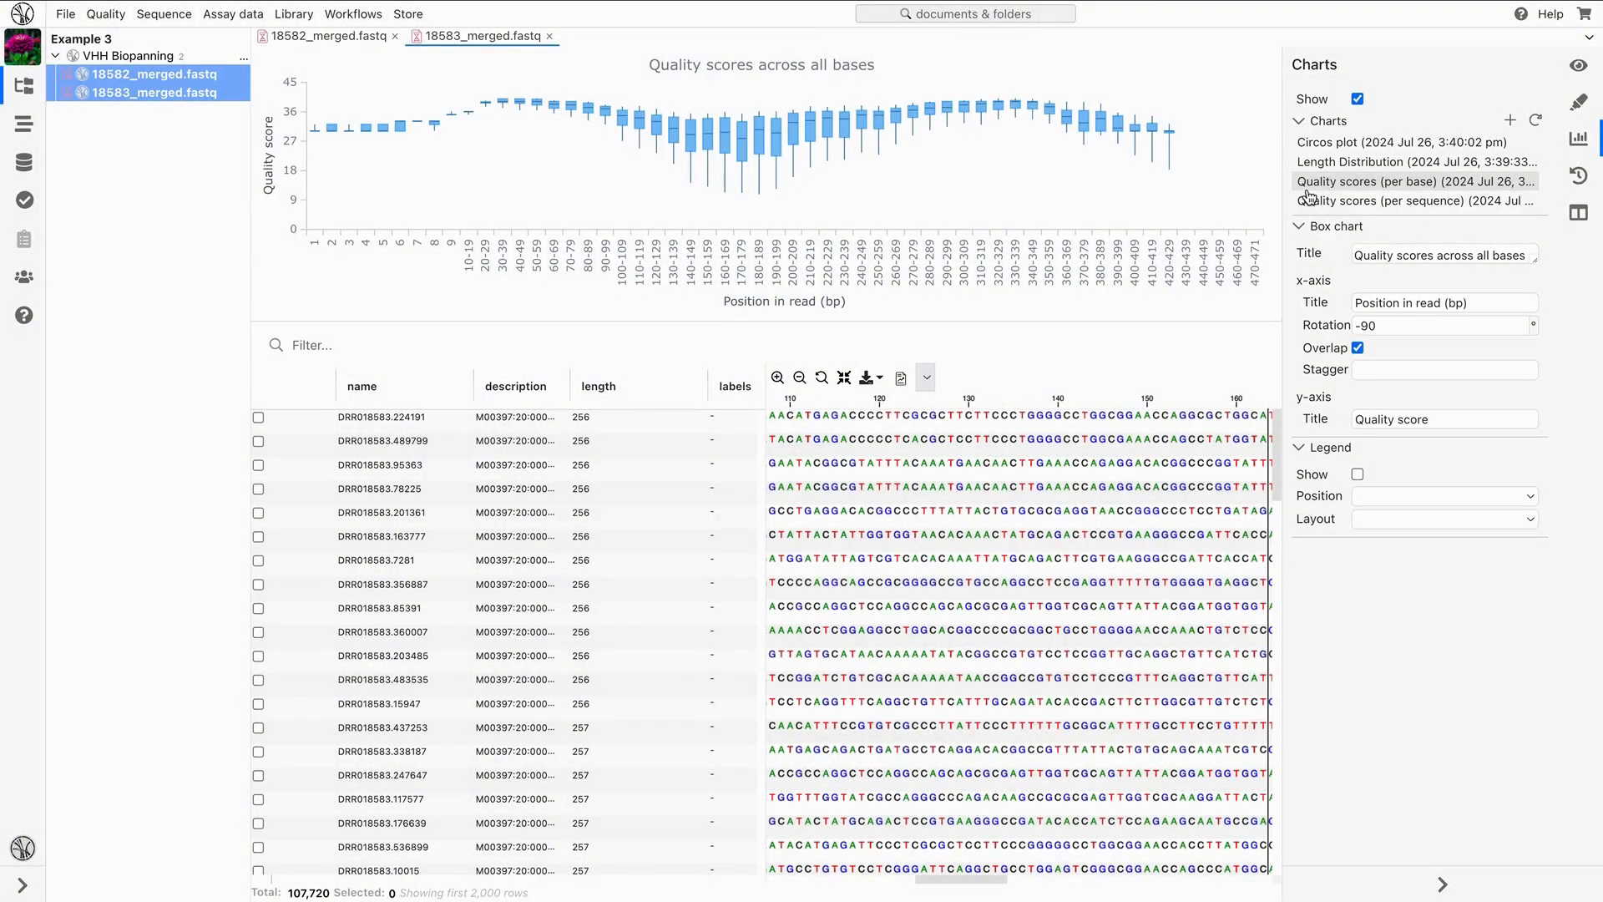
# Annotate both FASTQ files with the VHH - Default scaffold and the alpaca_IMGT_v1.0_ALL.gb germline
pyautogui.click(176, 80)
pyautogui.keyDown('shift'); pyautogui.click(174, 93); pyautogui.keyUp('shift')
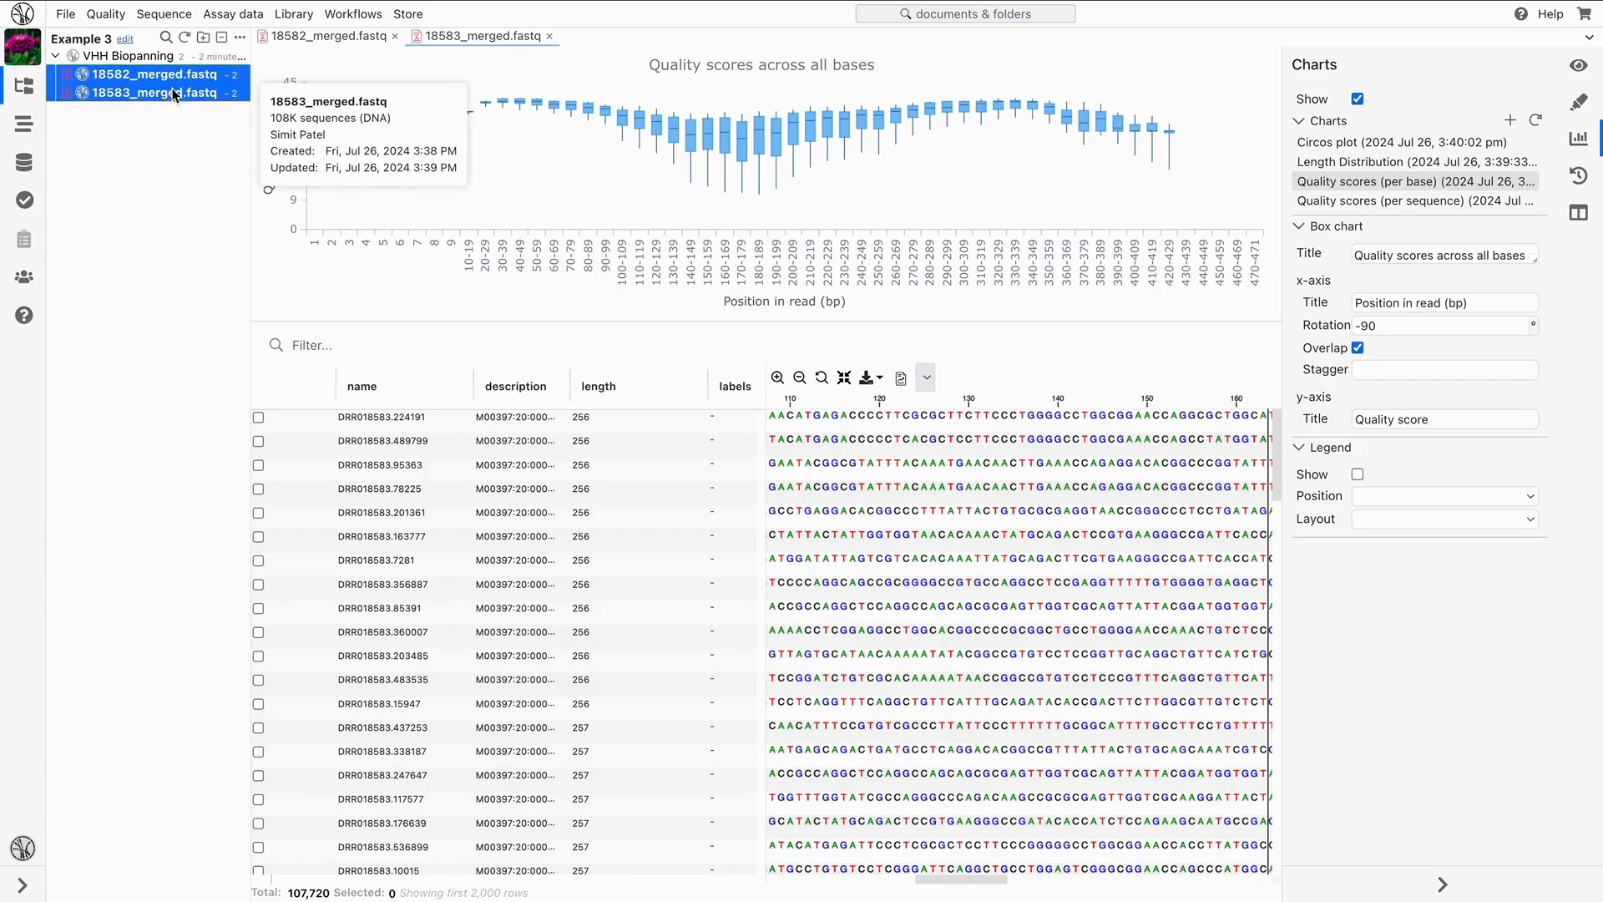
pyautogui.click(163, 16)
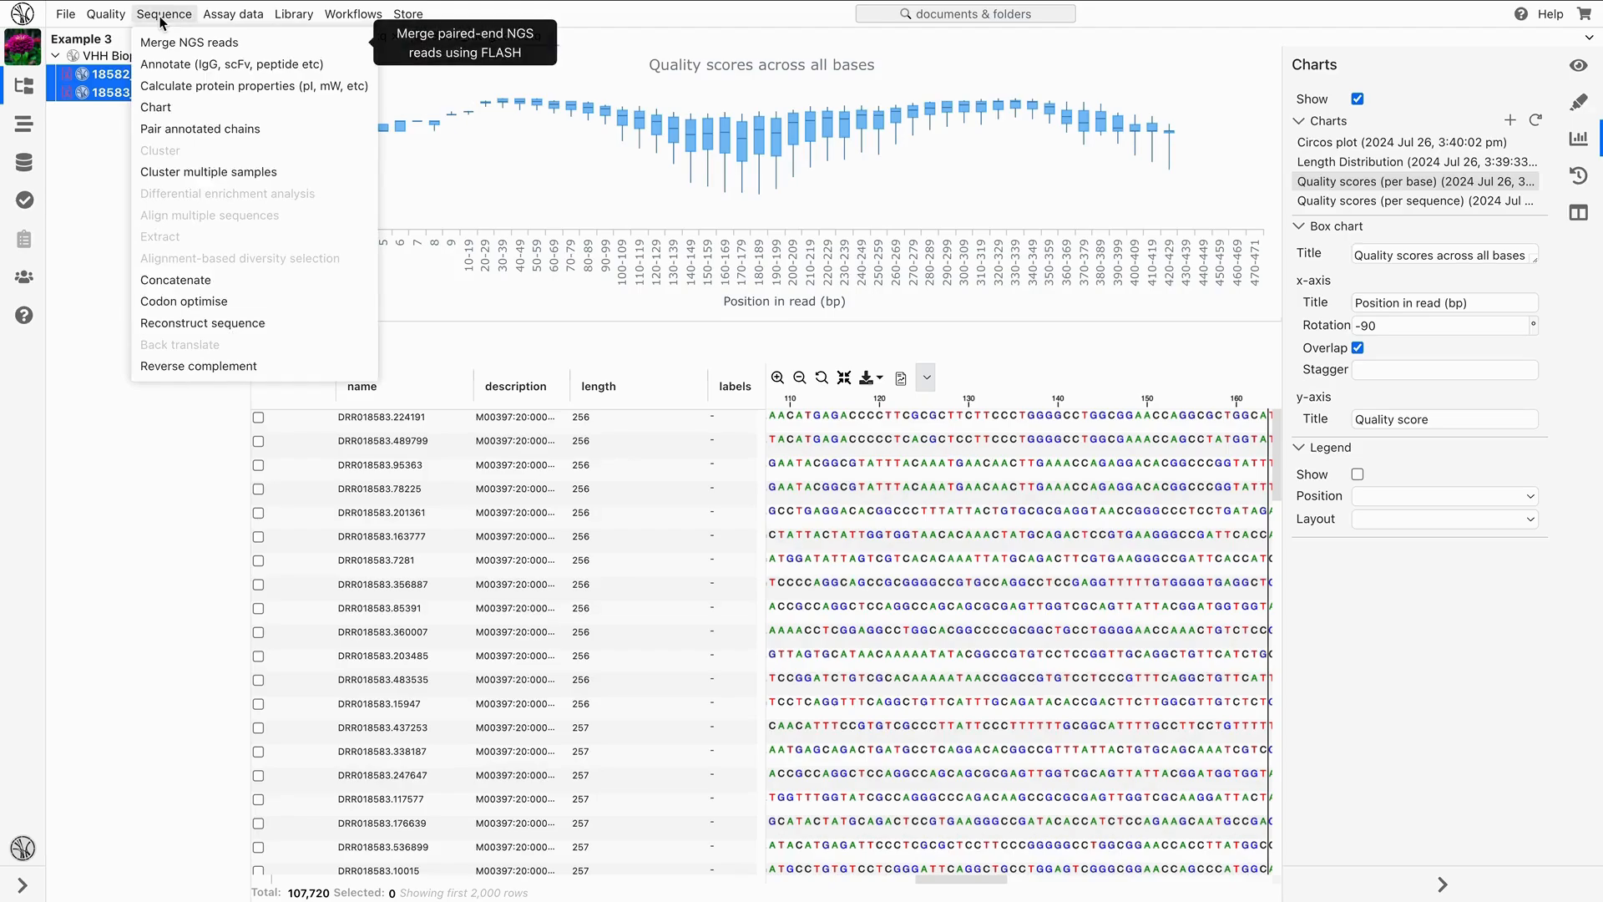
pyautogui.click(177, 66)
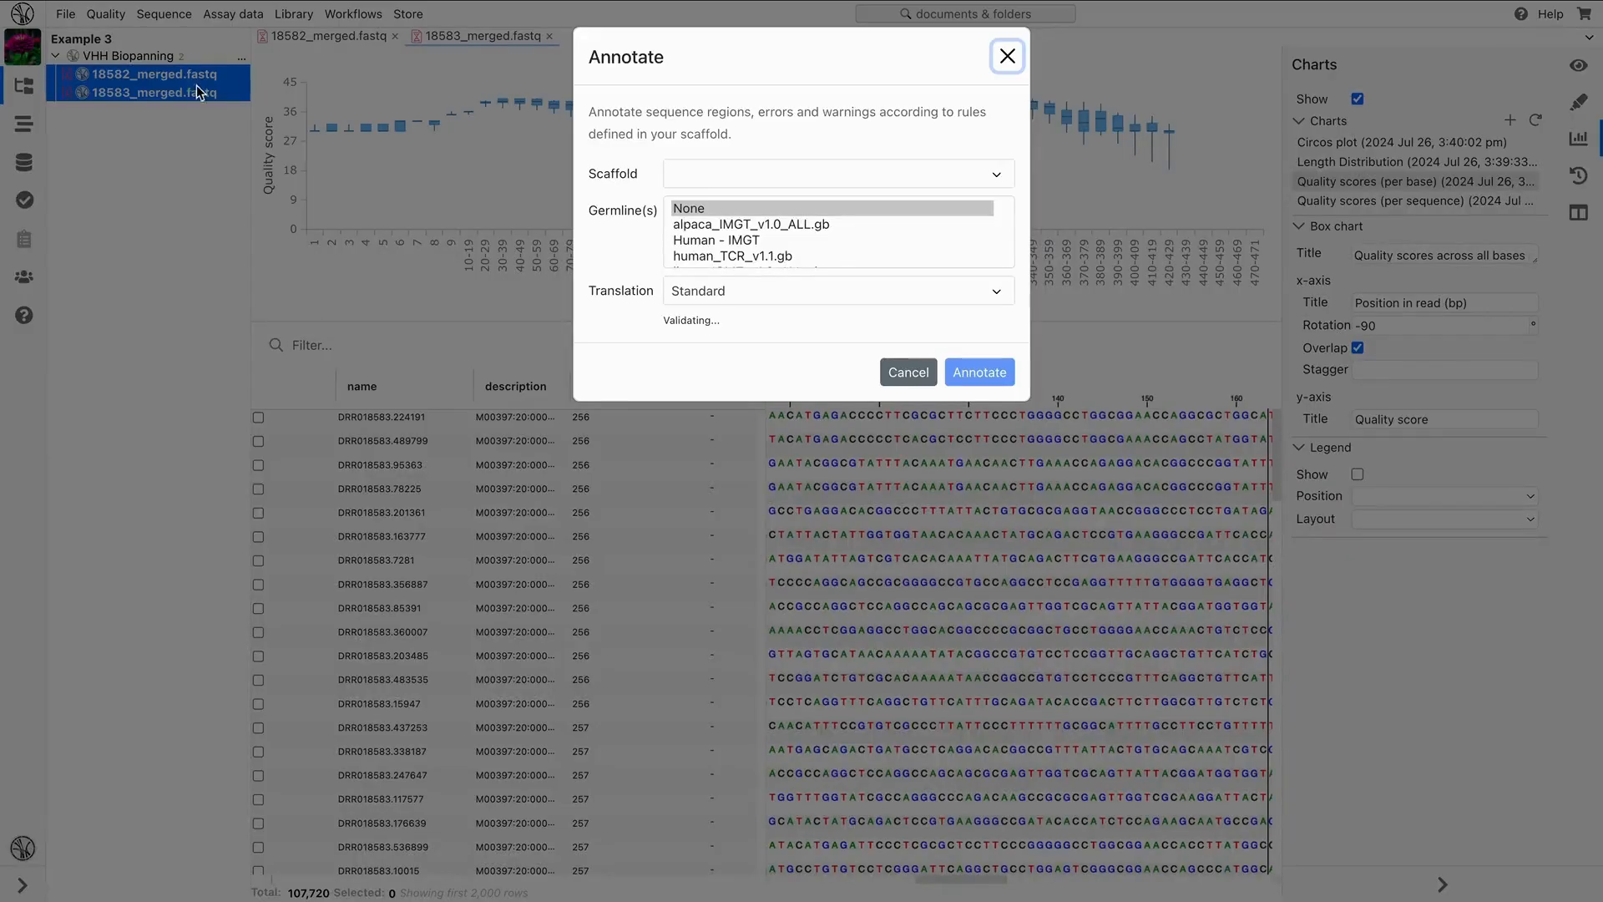
pyautogui.click(786, 204)
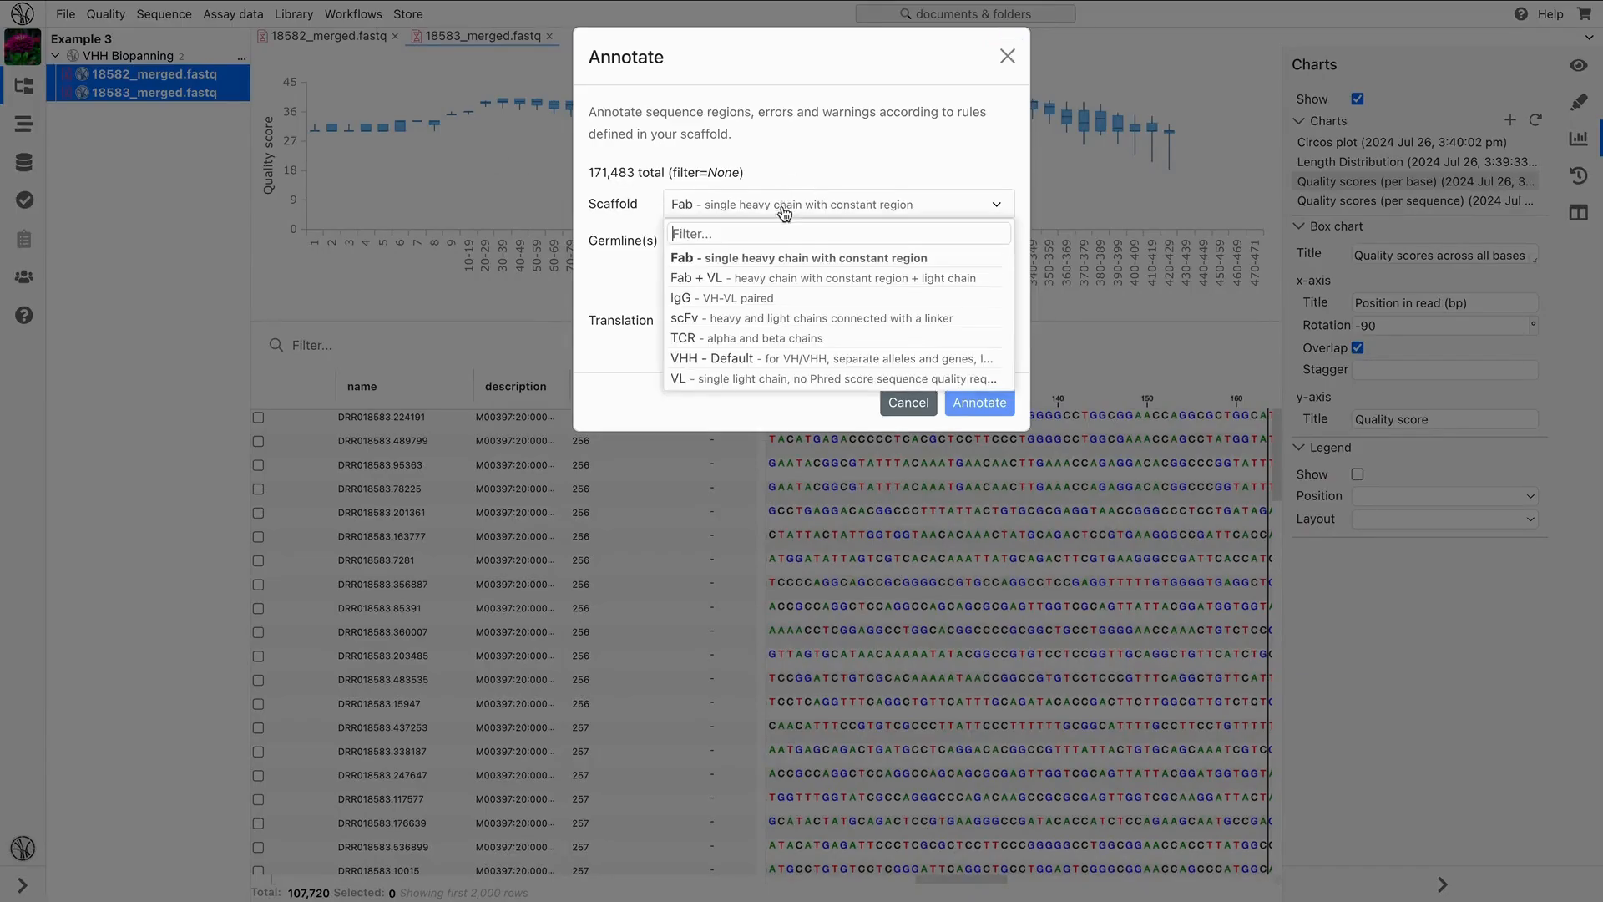
pyautogui.click(716, 358)
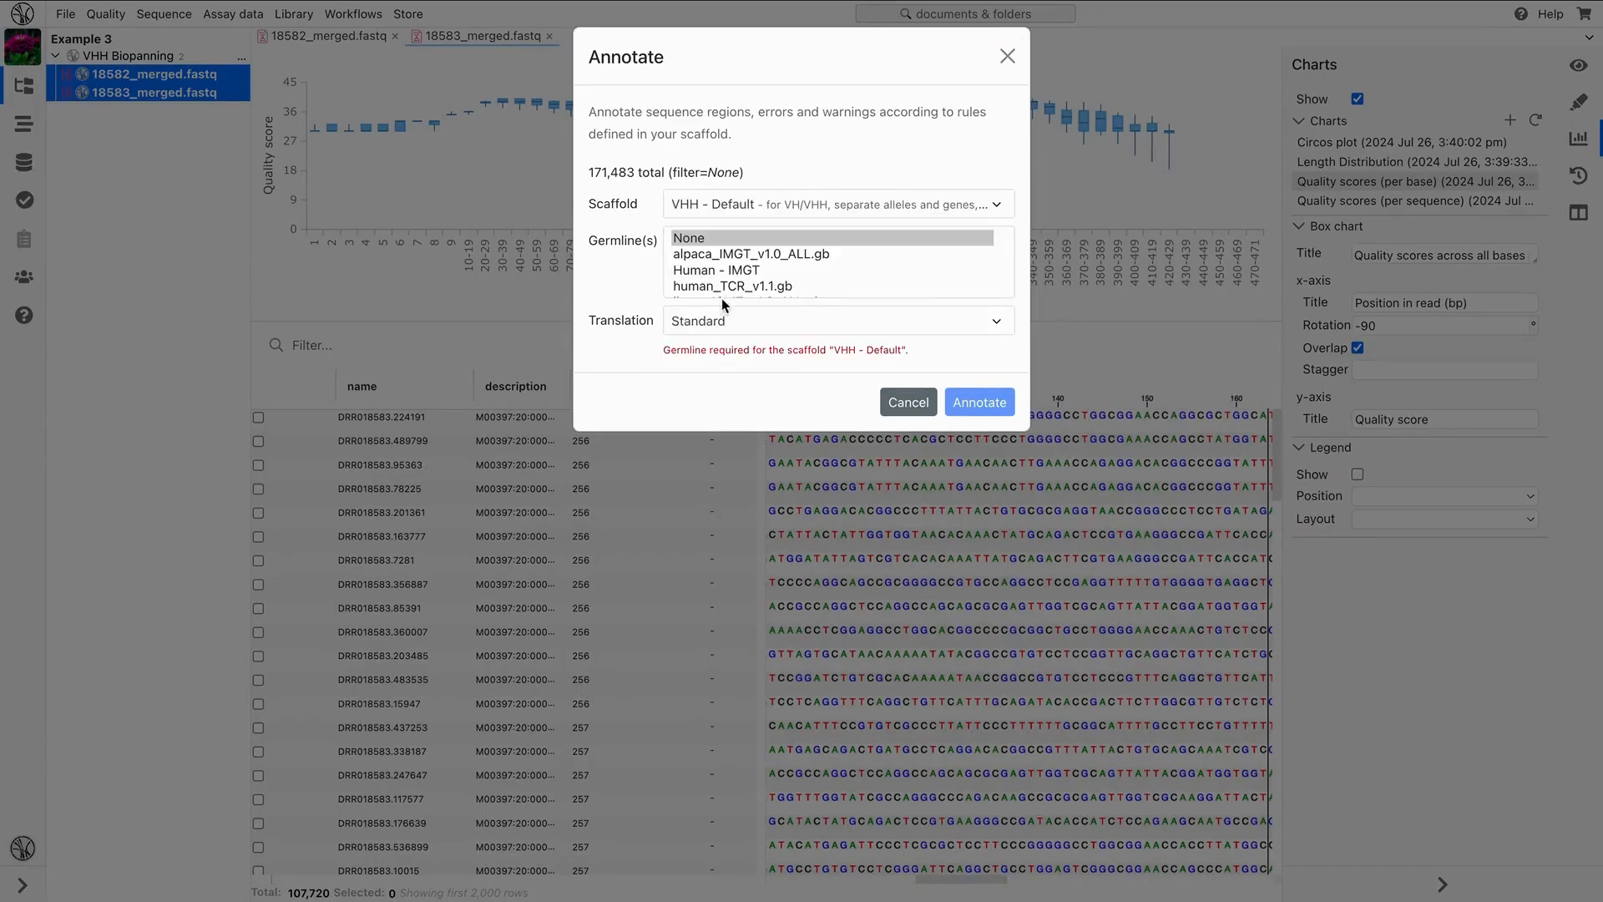
pyautogui.click(740, 255)
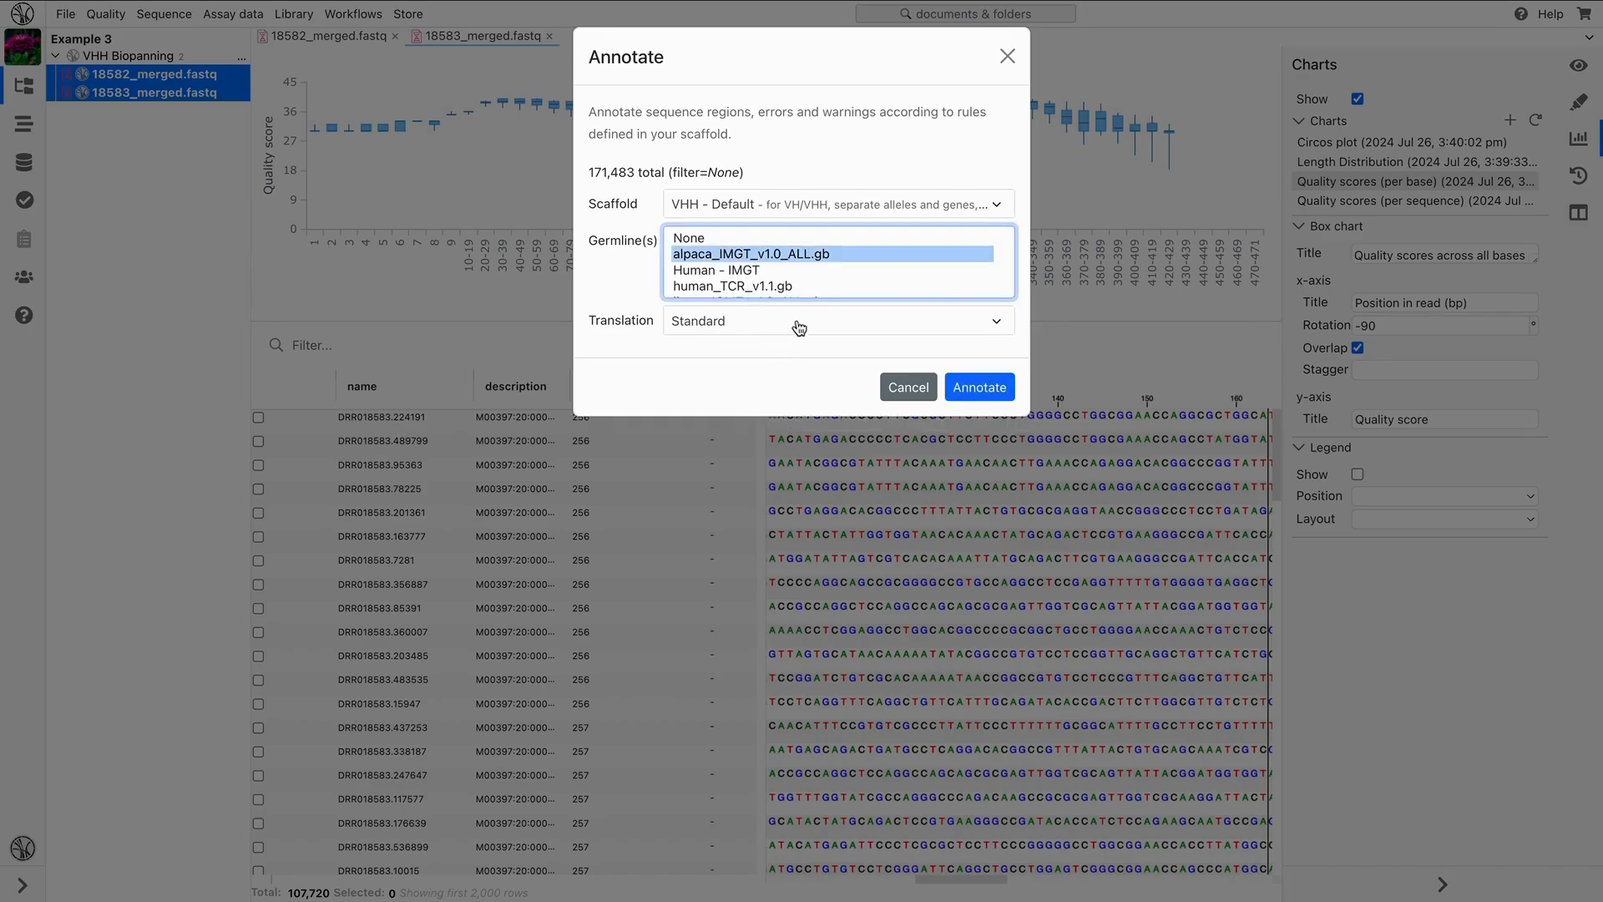
pyautogui.click(971, 388)
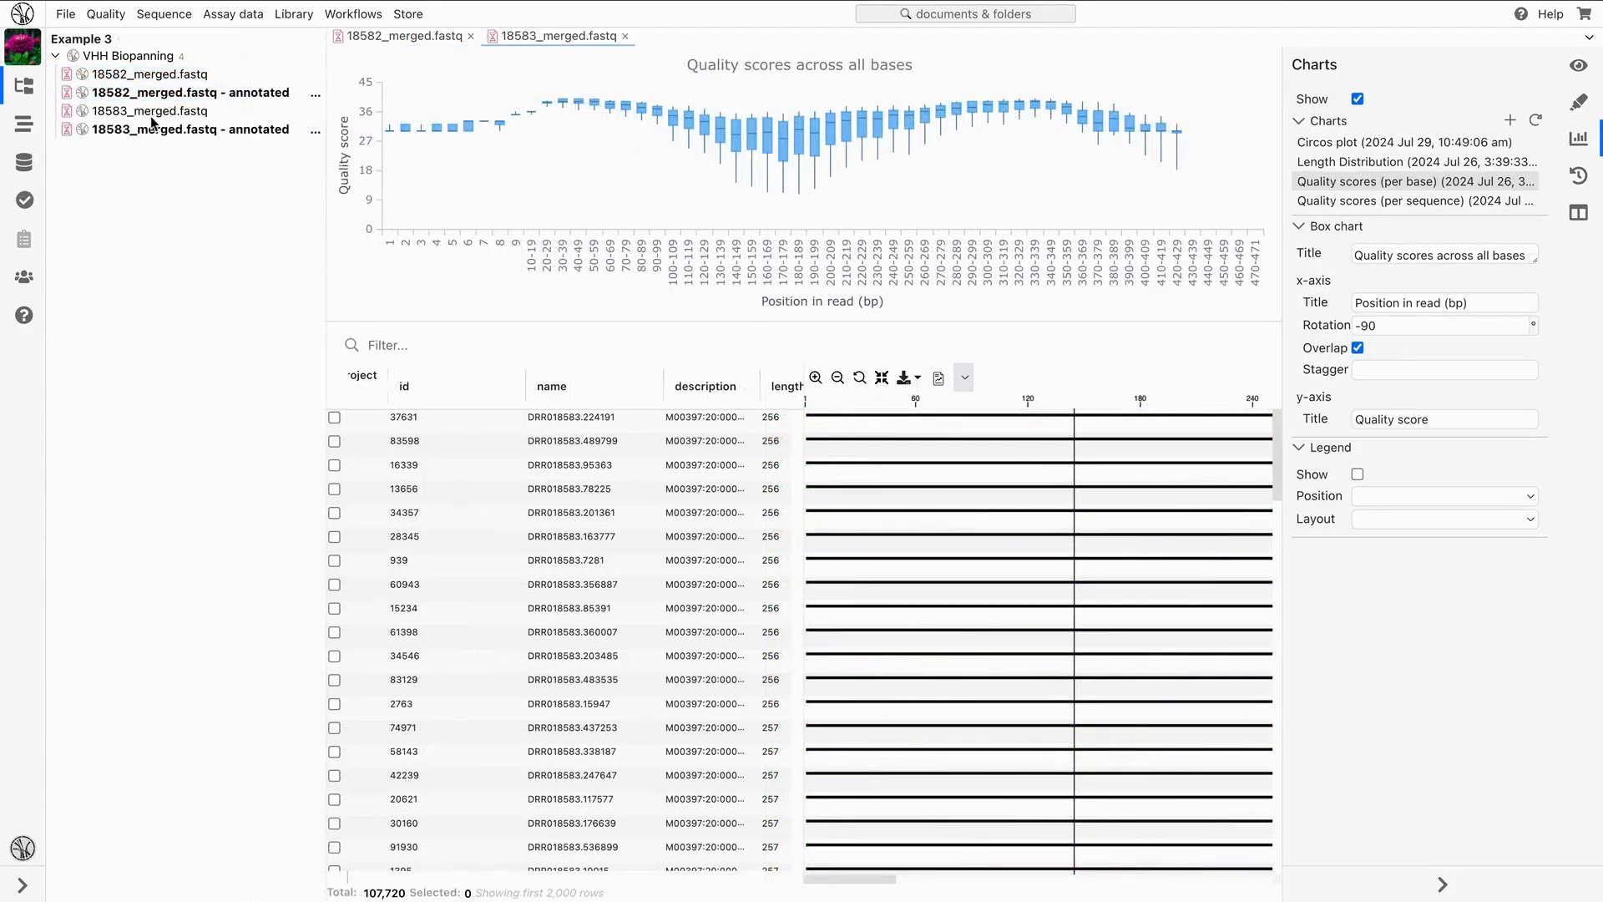
# Open both annotated datasets and enlarge the chart area to examine the status, error and warning charts
pyautogui.click(176, 92)
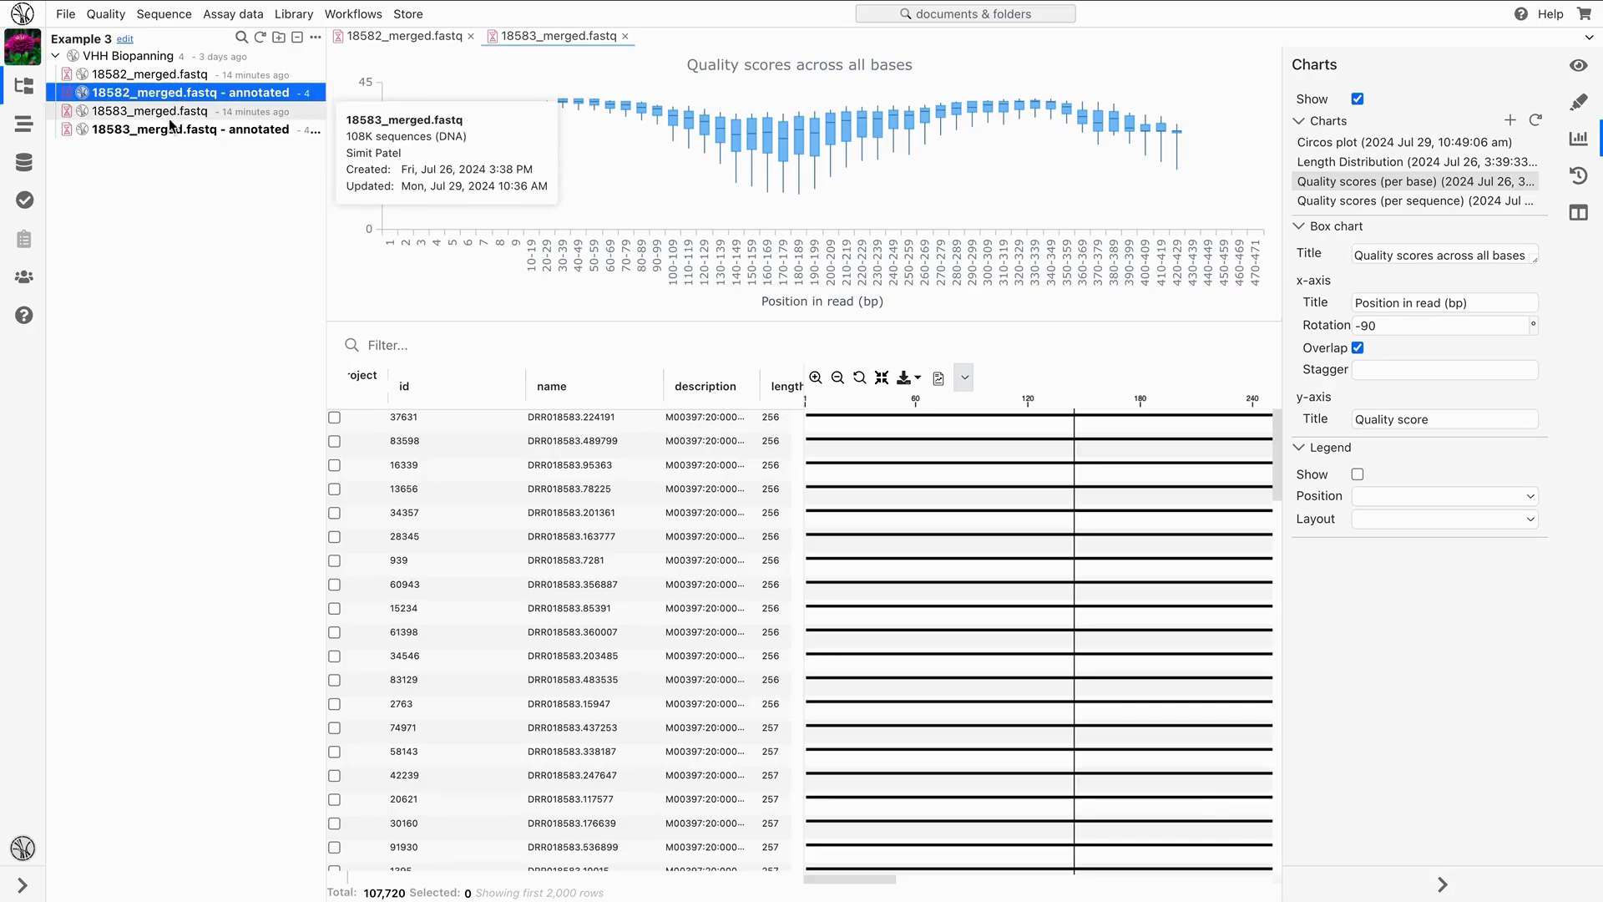
pyautogui.keyDown('ctrl'); pyautogui.click(168, 128); pyautogui.keyUp('ctrl')
pyautogui.rightClick(168, 131)
pyautogui.click(208, 180)
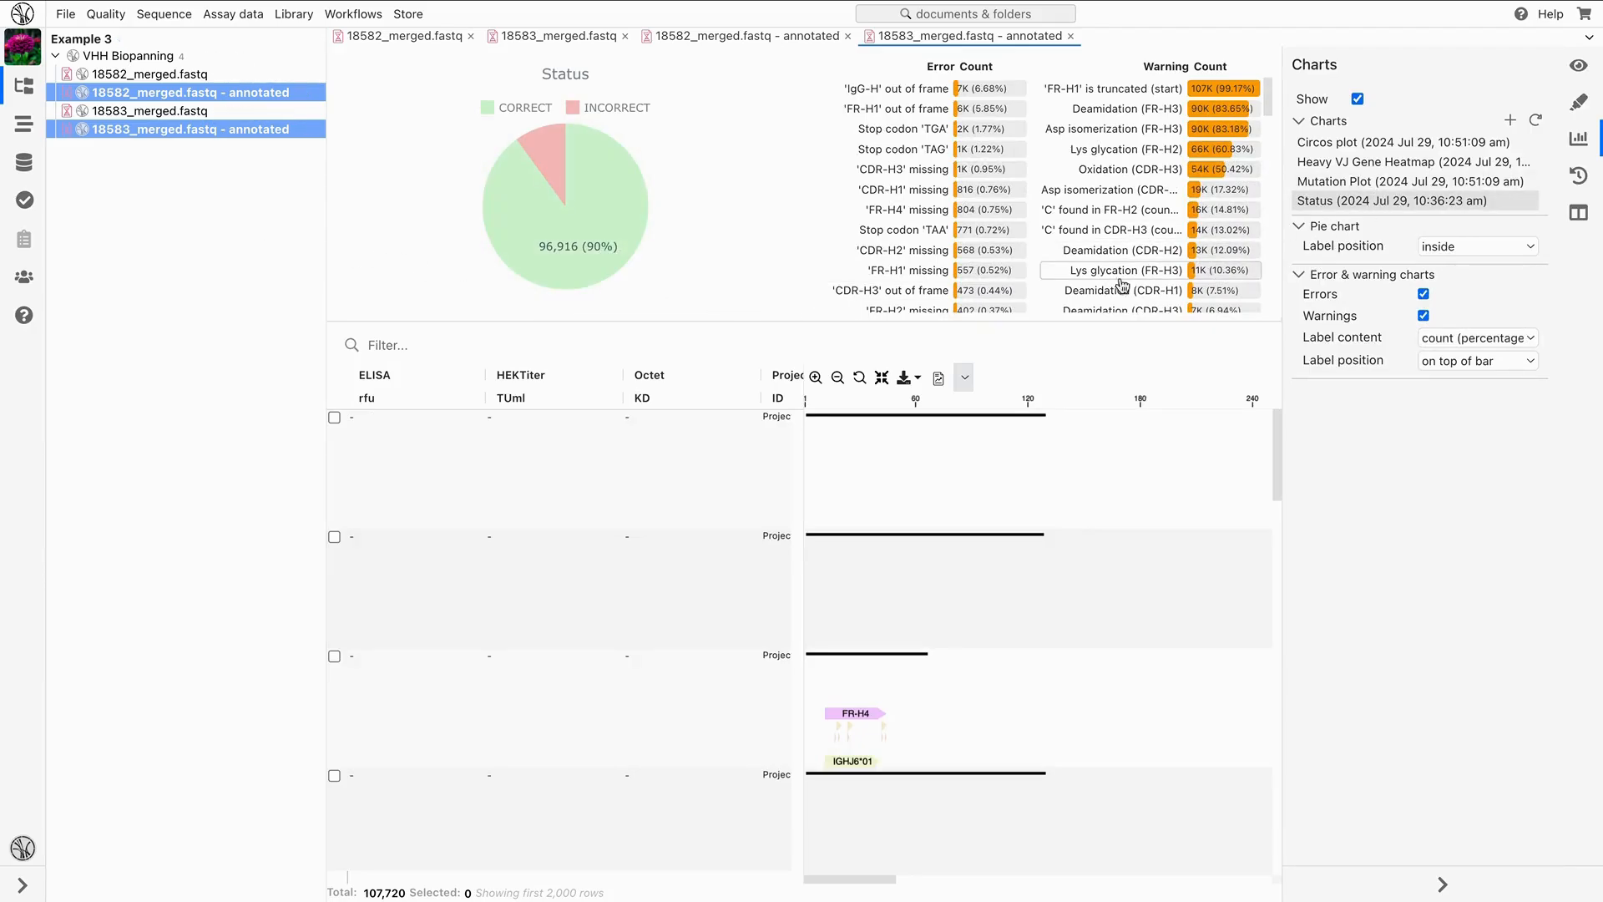
pyautogui.moveTo(817, 322); pyautogui.dragTo(780, 530)
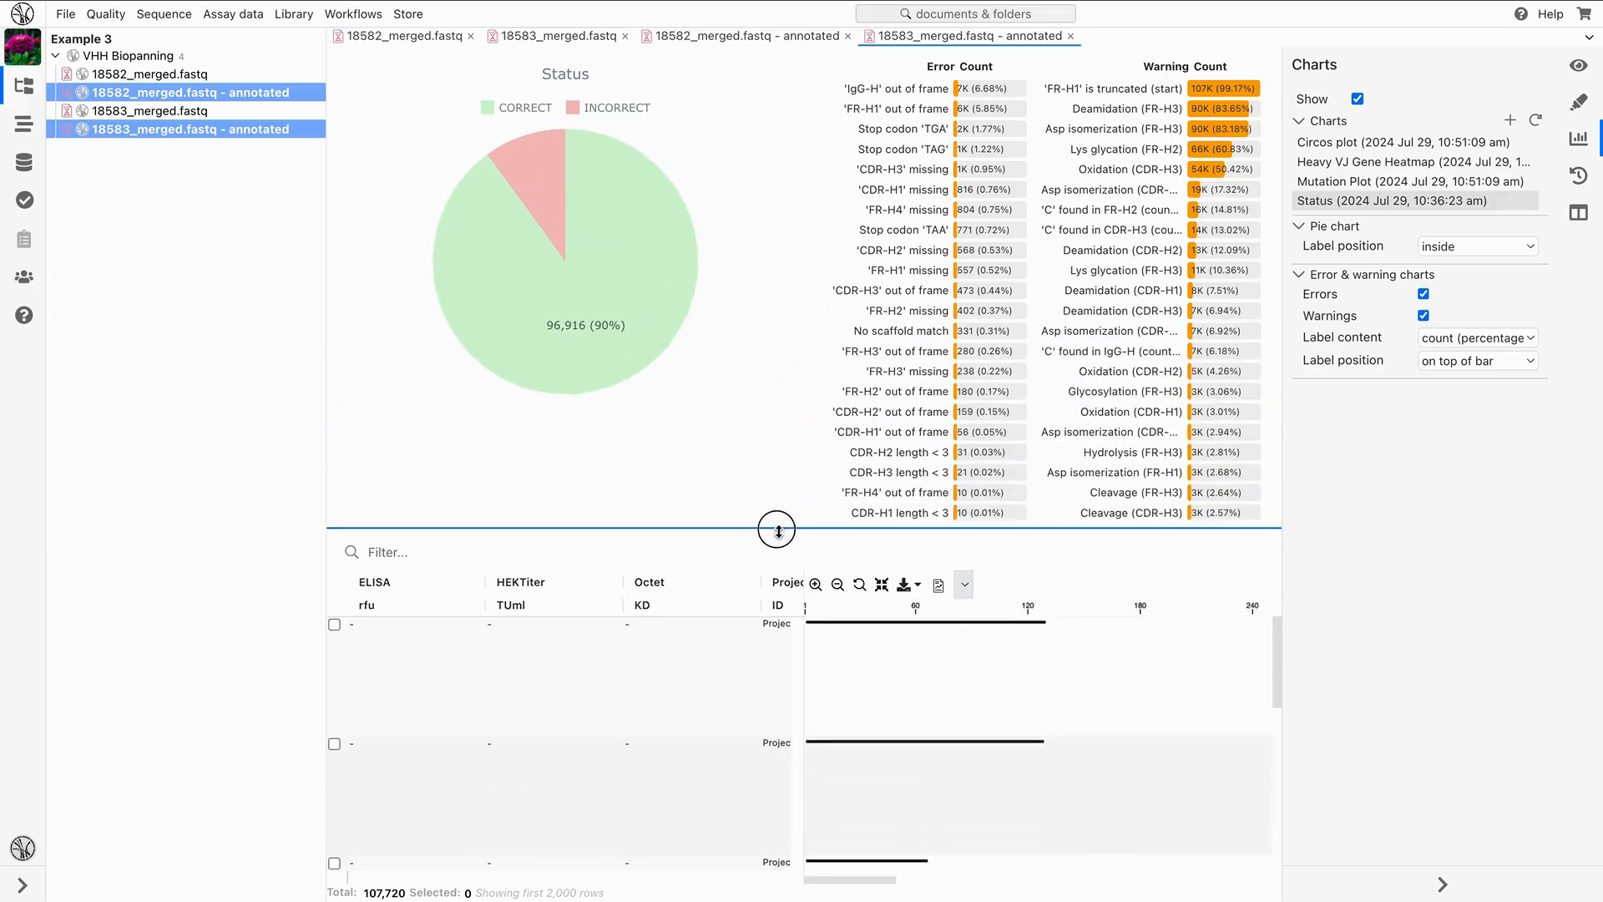
pyautogui.moveTo(660, 326)
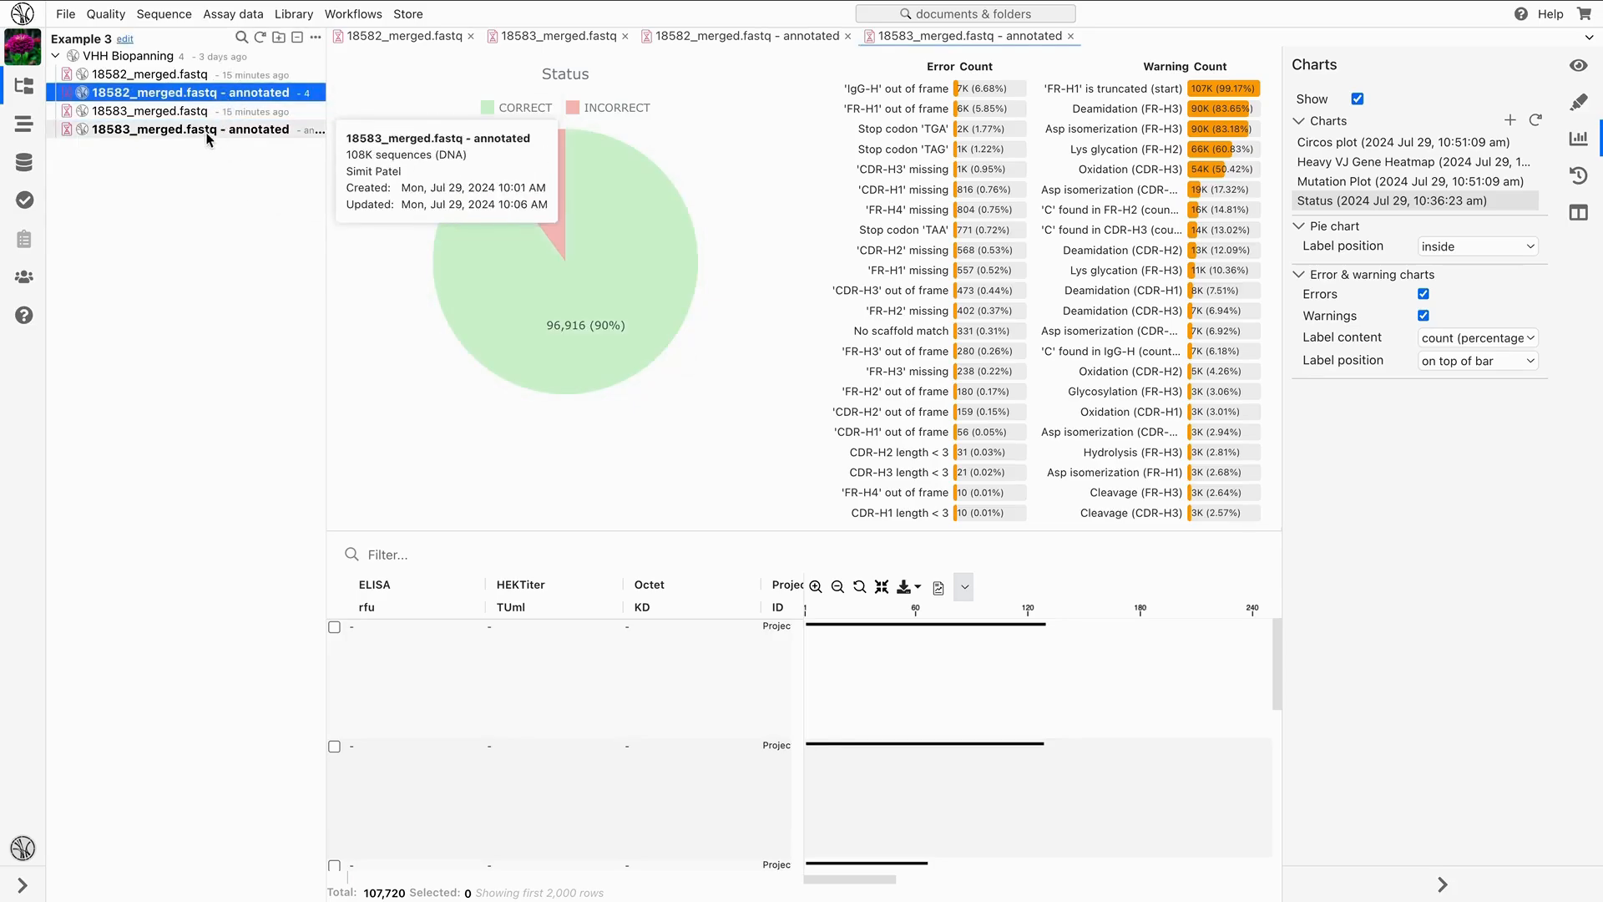
# Set up multi-sample clustering of both annotated datasets, naming 18583 Before and 18582 After, with Before ordered first
pyautogui.click(163, 14)
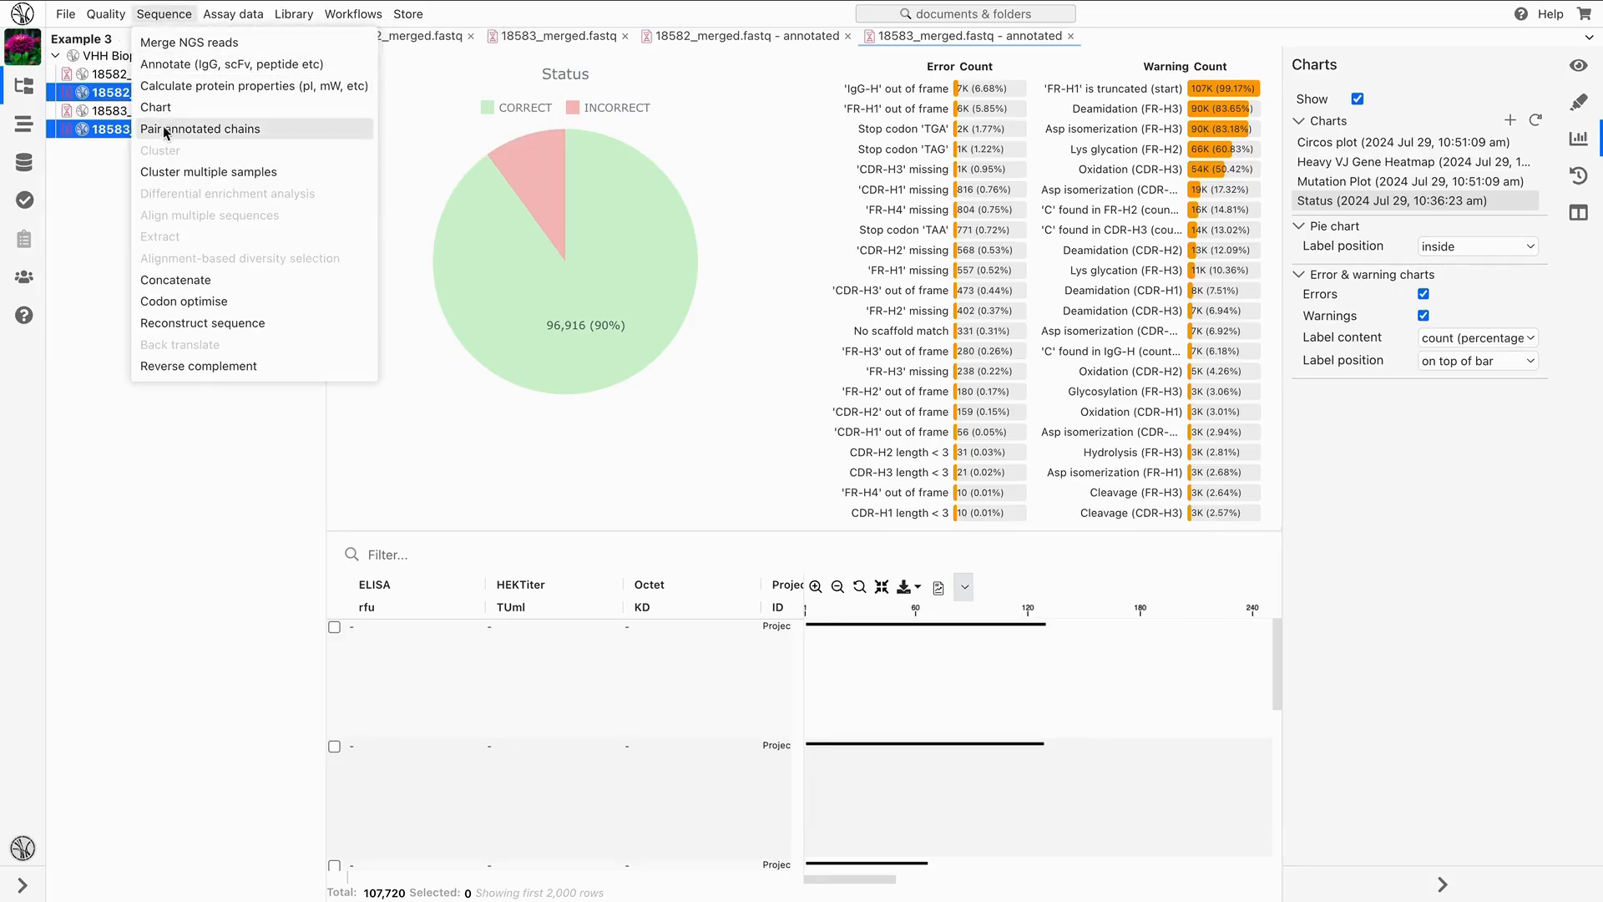
pyautogui.click(283, 173)
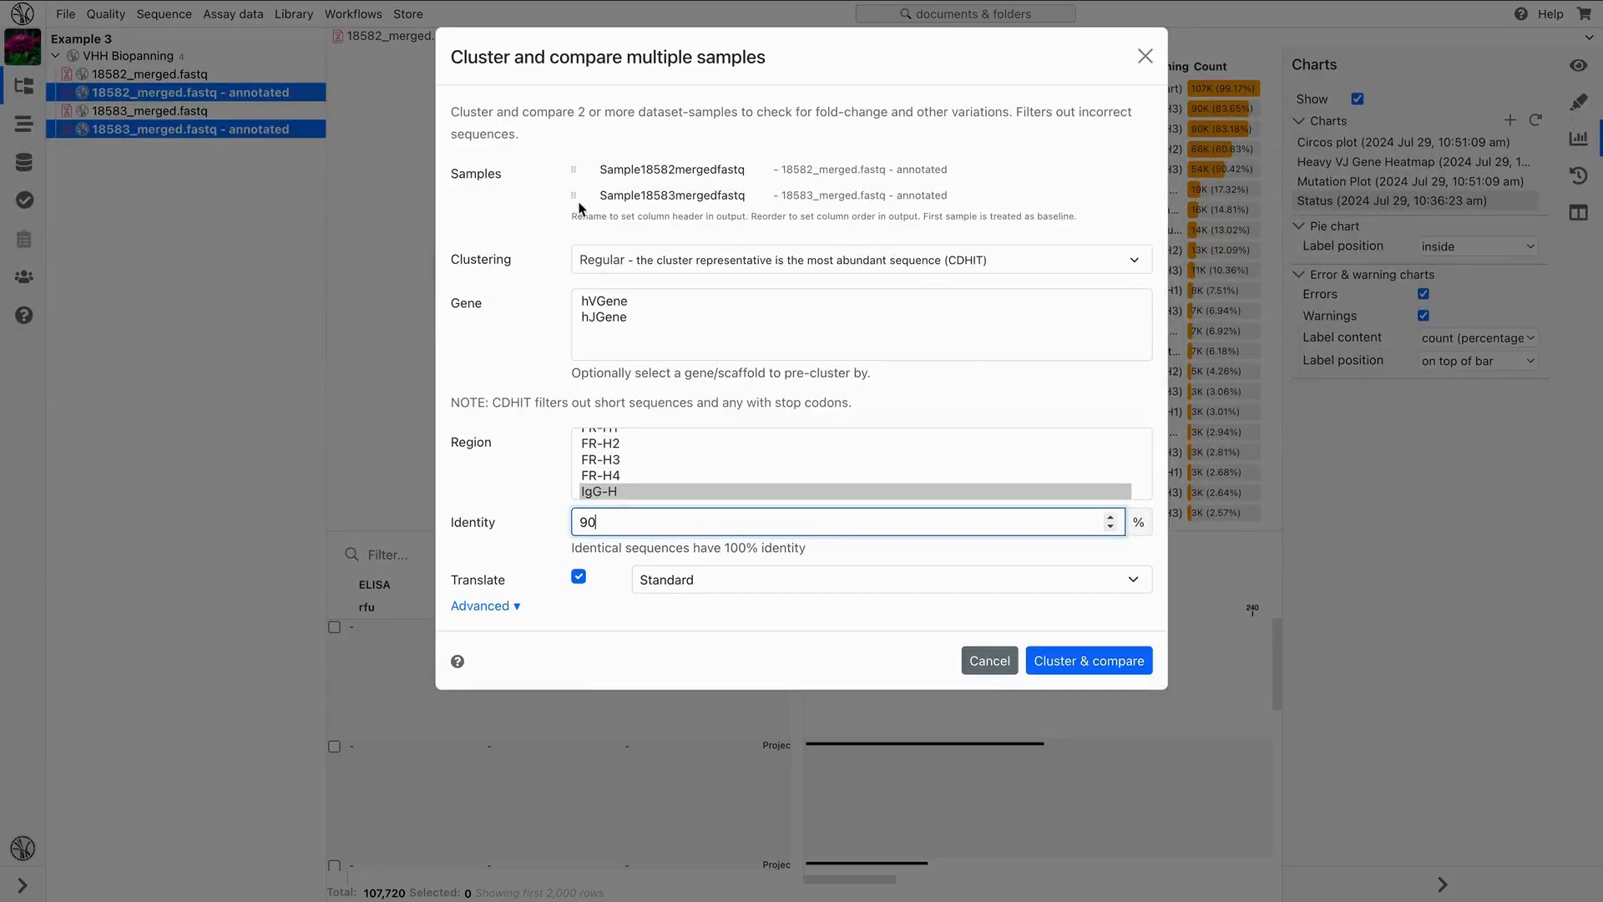
pyautogui.click(634, 200)
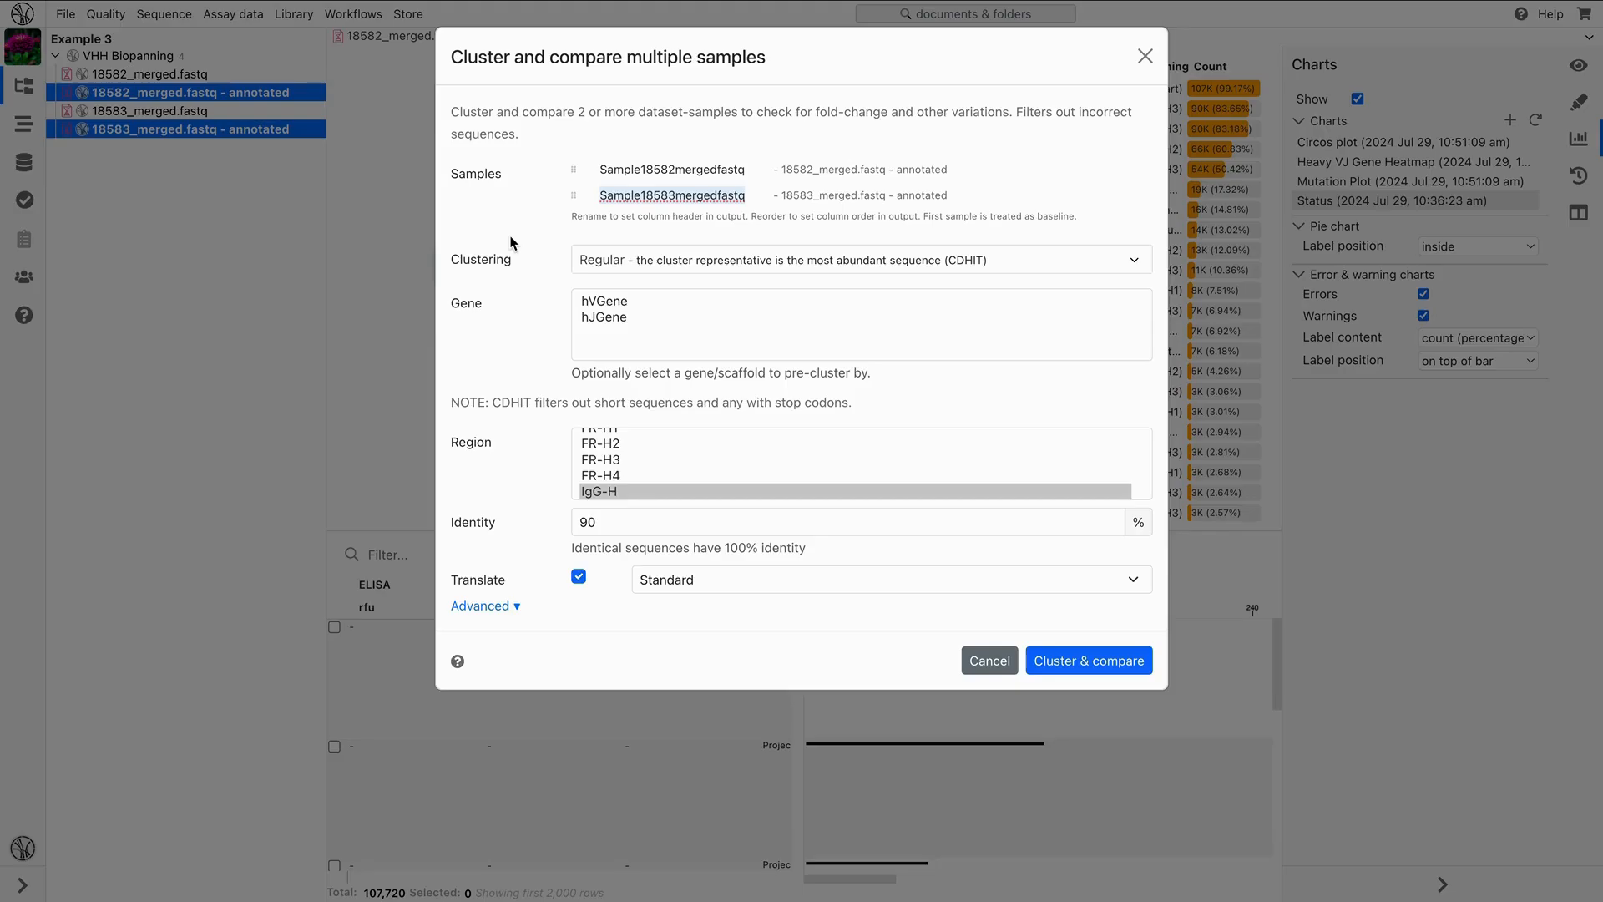
pyautogui.hotkey('ctrl', 'a')
pyautogui.write('Before')
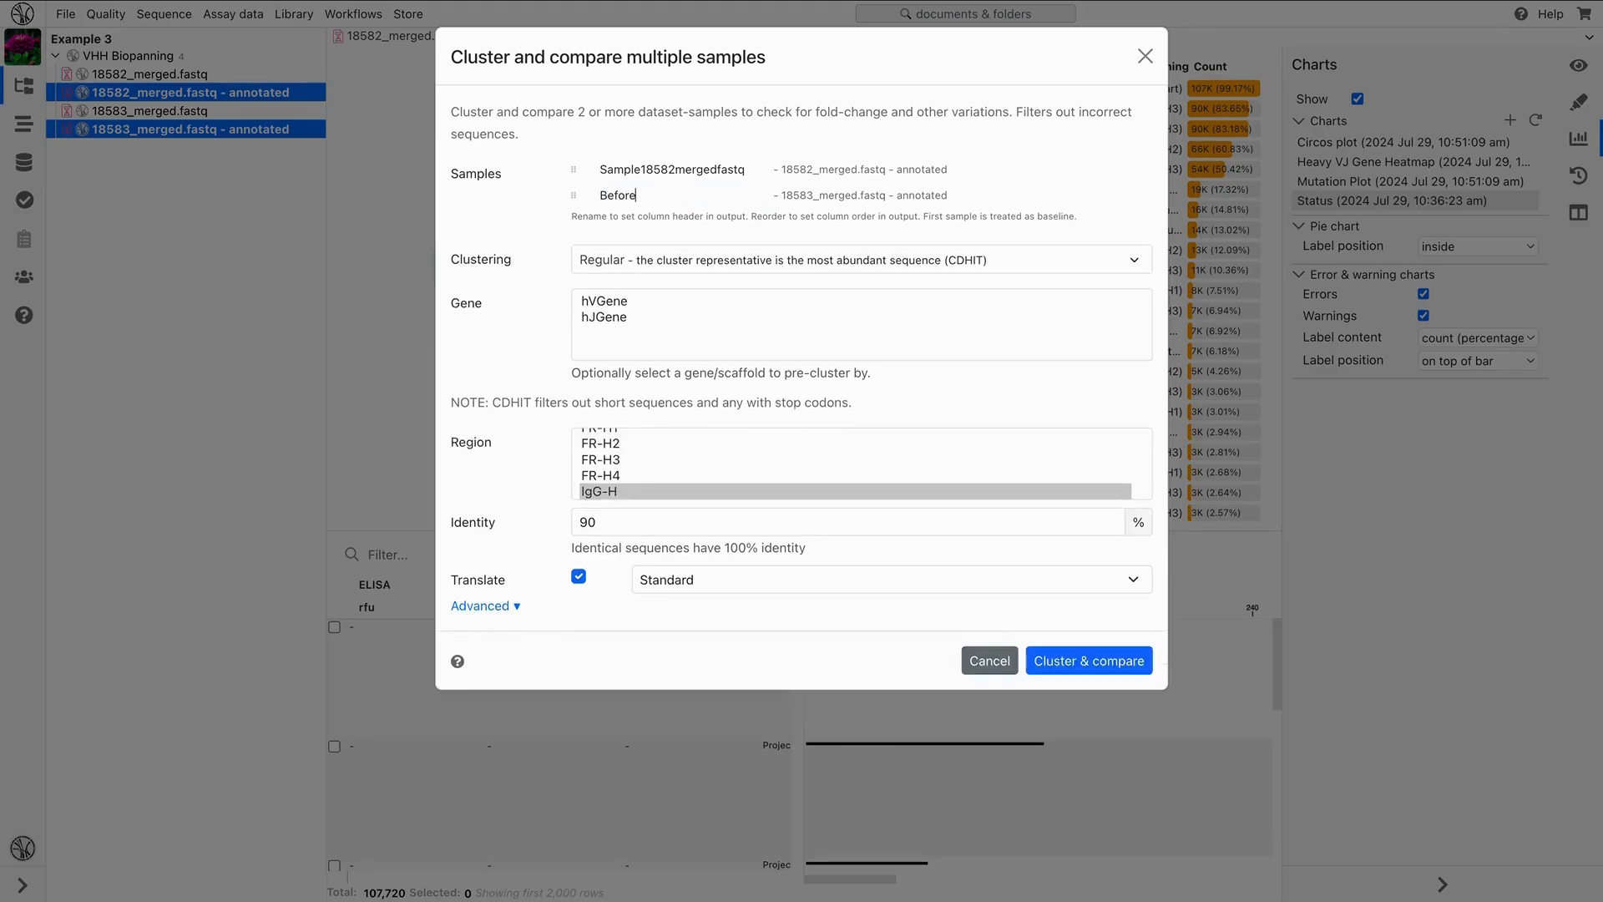
pyautogui.click(612, 174)
pyautogui.hotkey('ctrl', 'a')
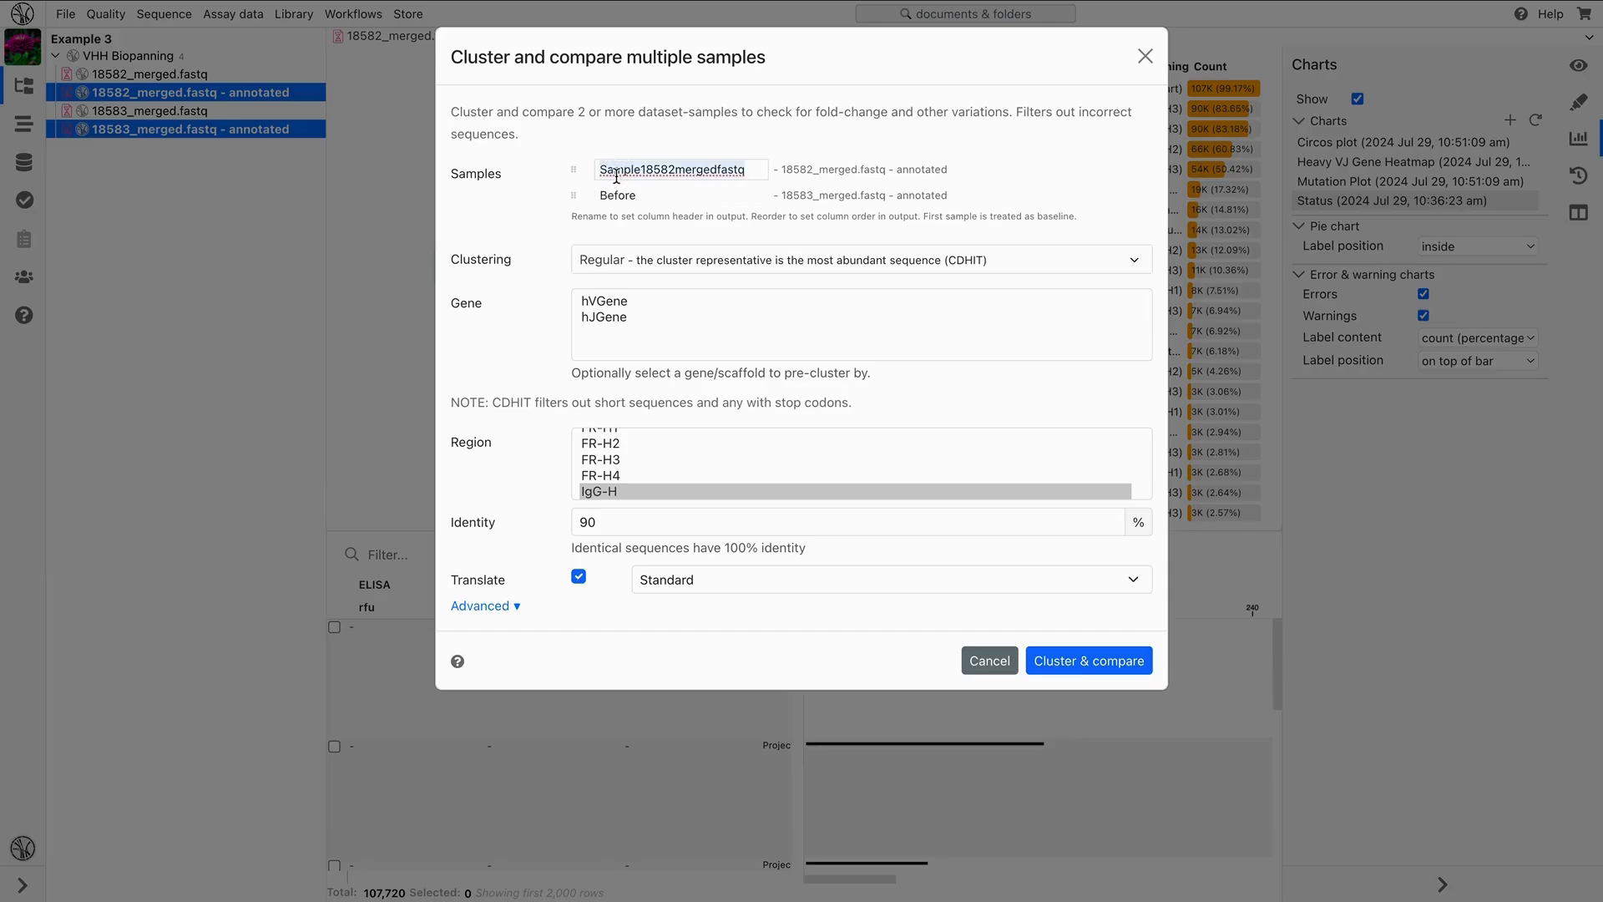
pyautogui.write('After')
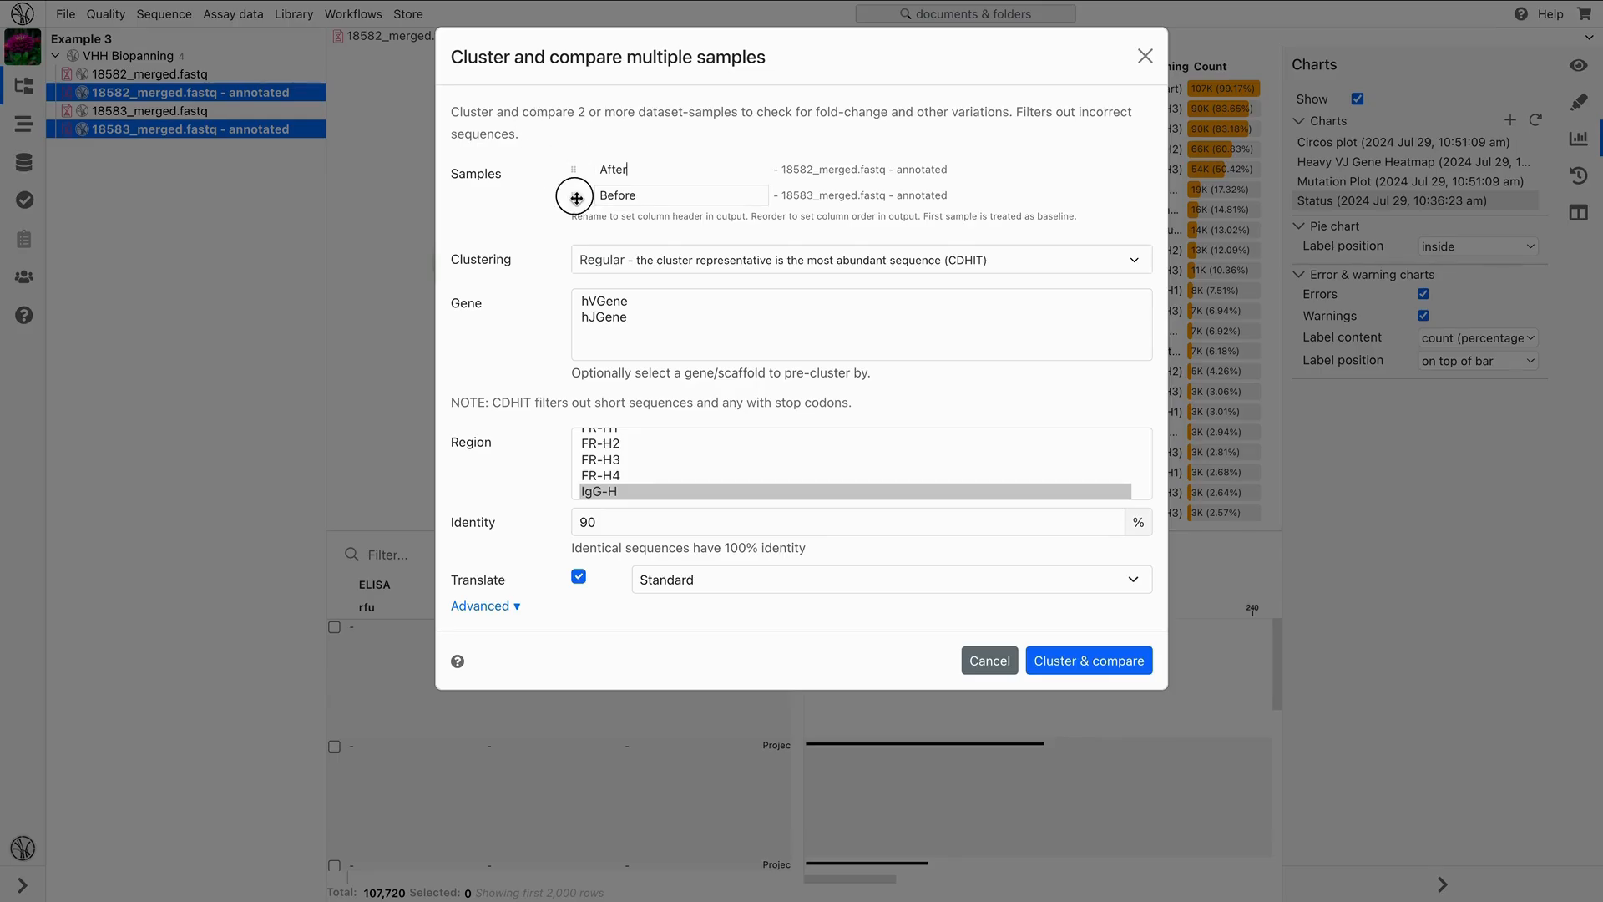
pyautogui.moveTo(576, 198); pyautogui.dragTo(565, 172)
# Select the CDR regions for clustering, and return the region selection to IgG-H
pyautogui.scroll(3, 644, 463)
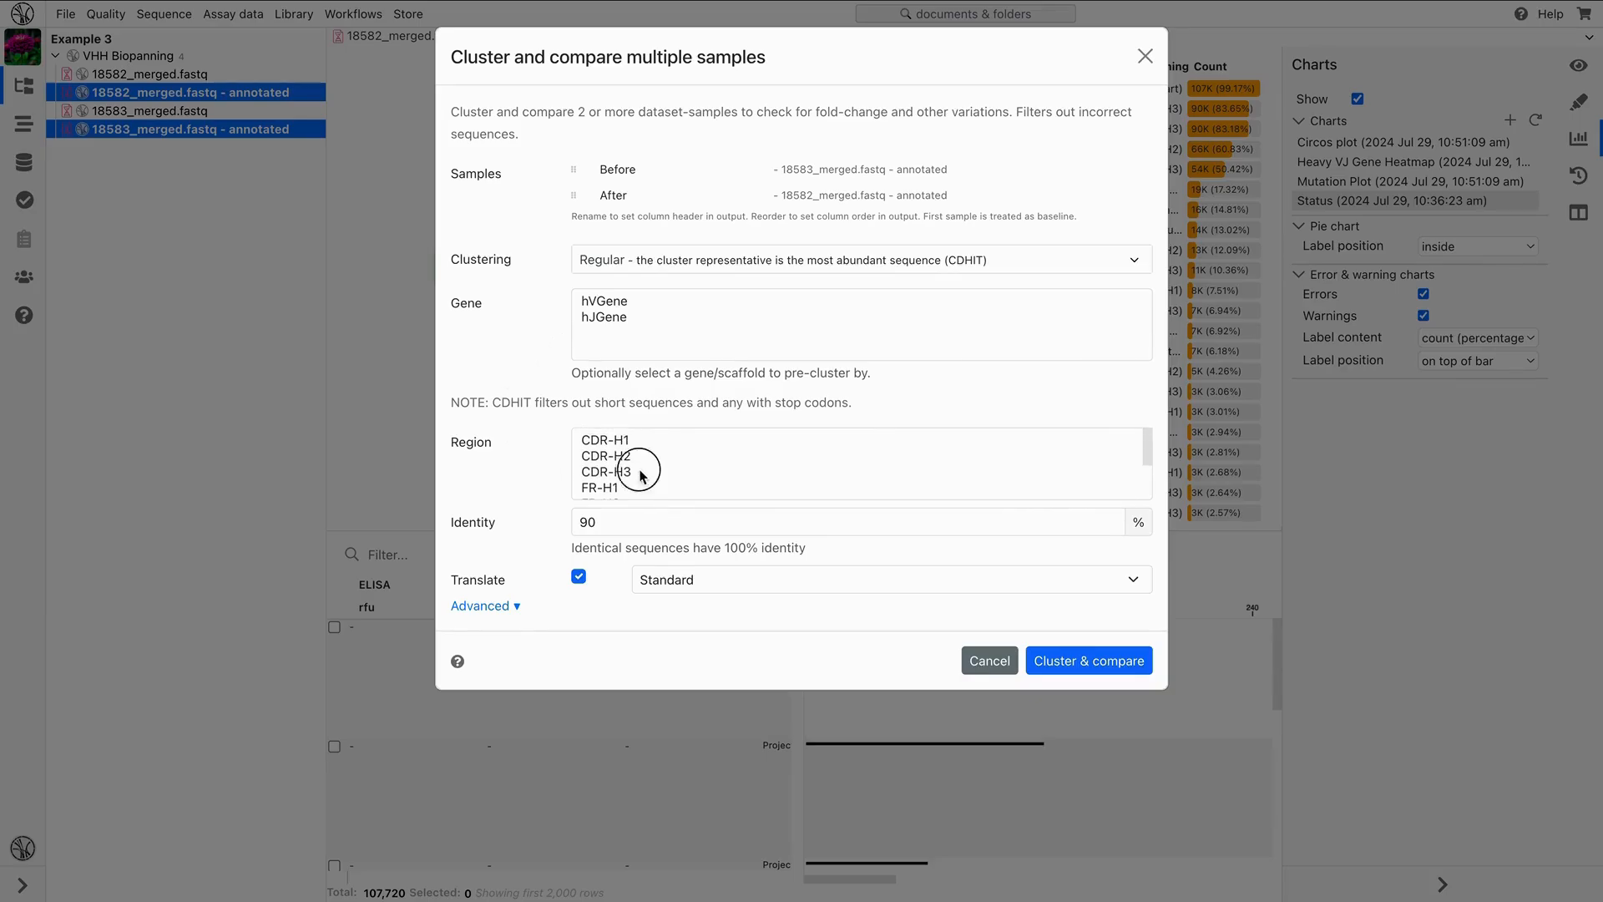
pyautogui.click(641, 474)
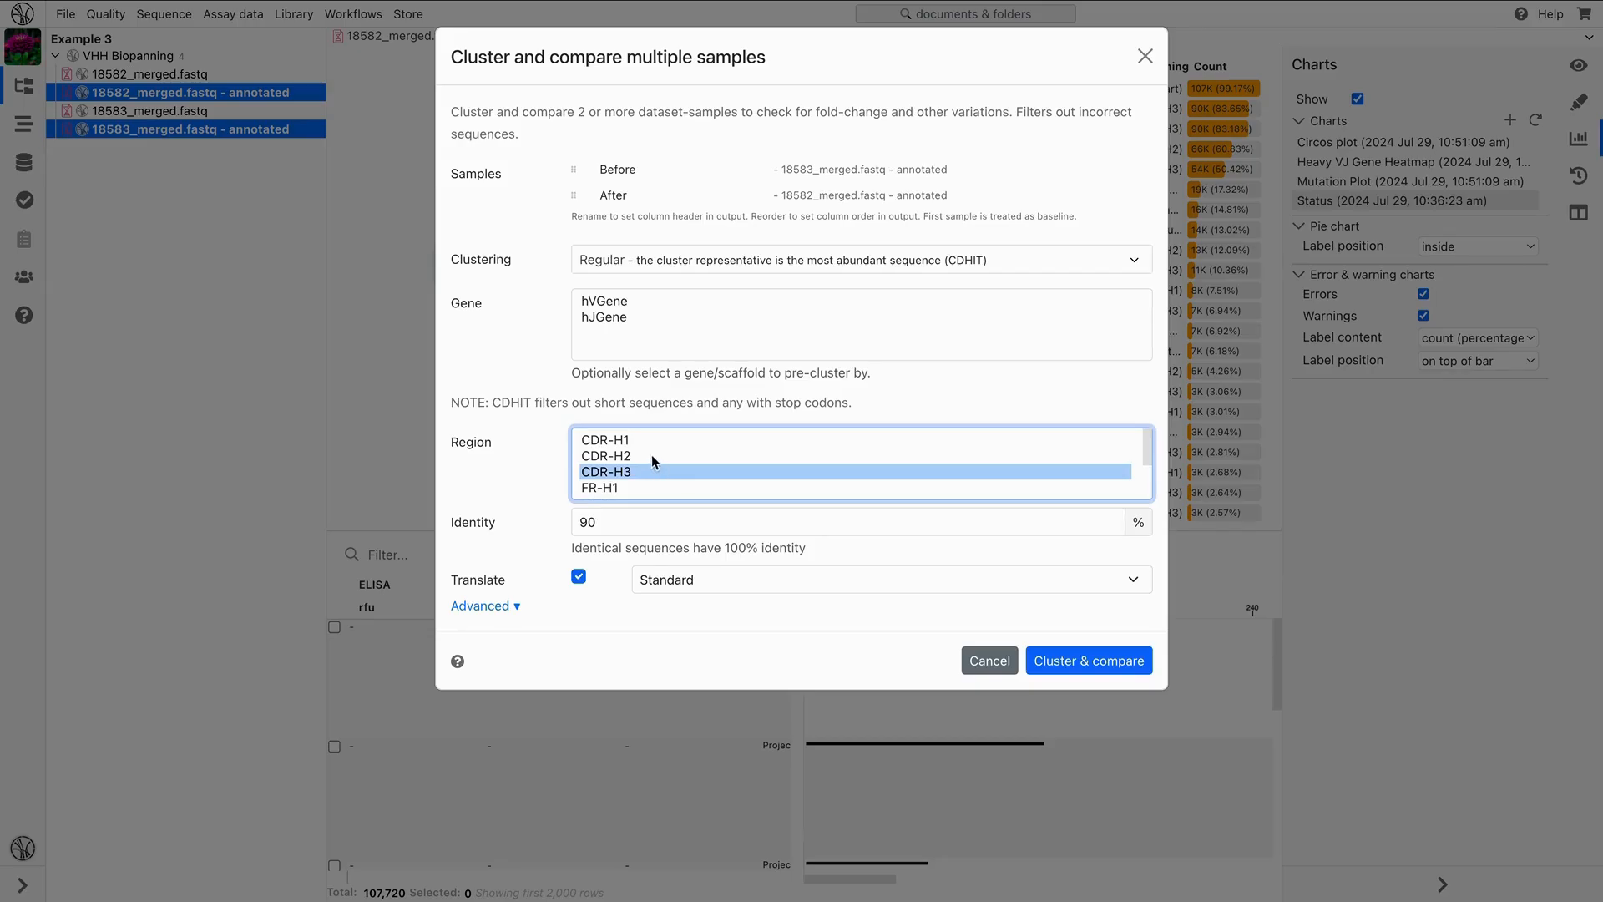
pyautogui.keyDown('shift'); pyautogui.click(651, 455); pyautogui.keyUp('shift')
pyautogui.keyDown('shift'); pyautogui.click(658, 438); pyautogui.keyUp('shift')
pyautogui.scroll(-3, 670, 463)
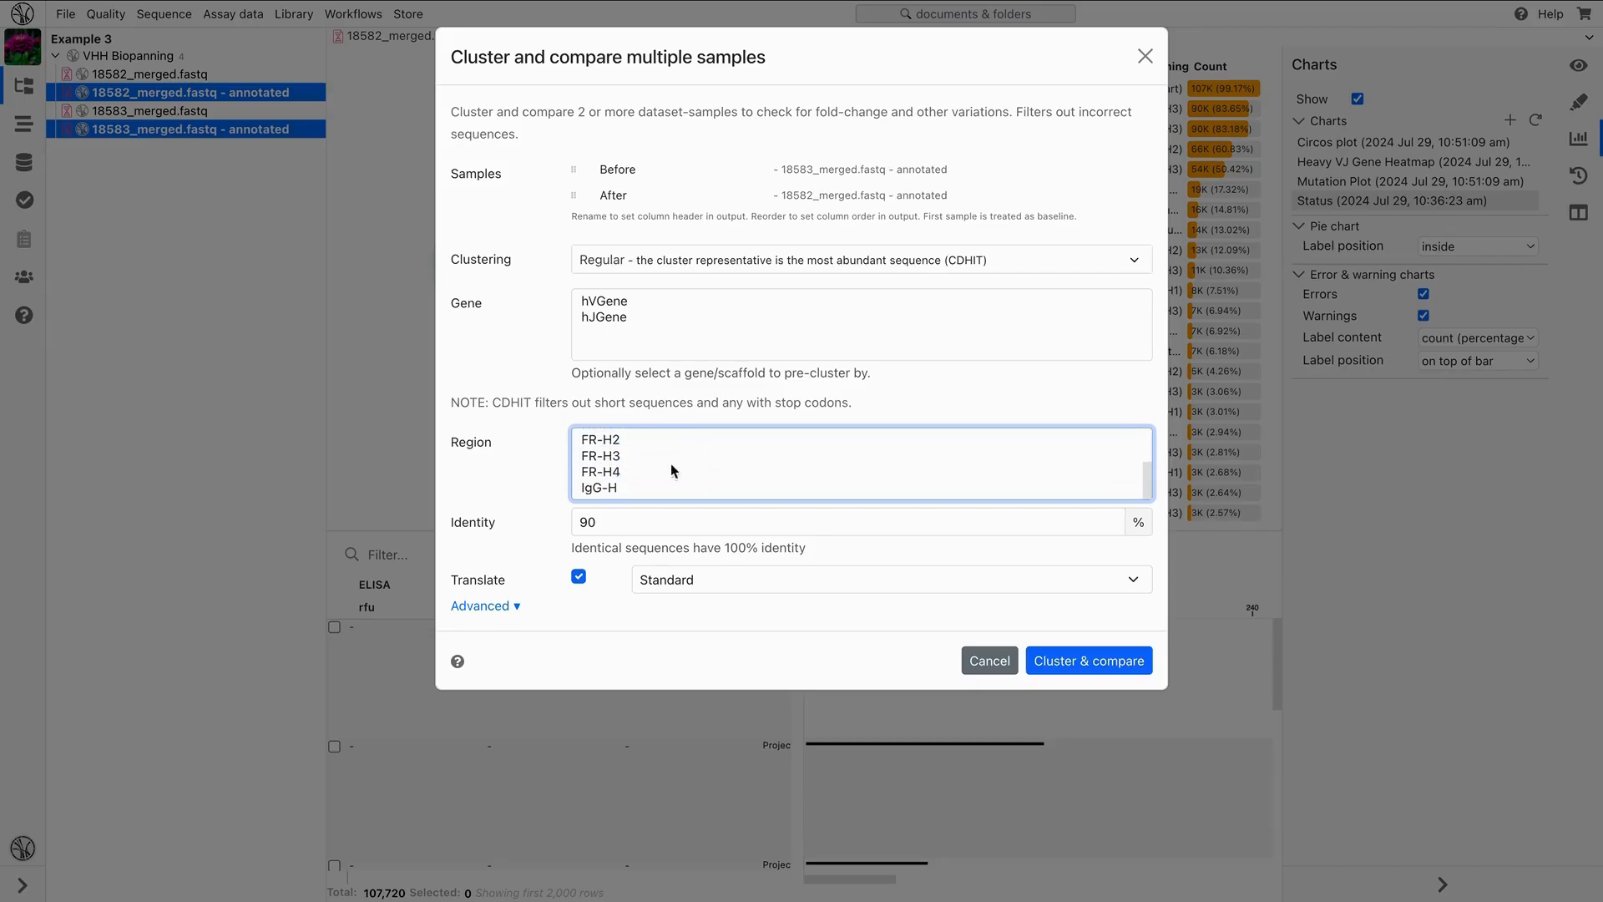
pyautogui.click(626, 488)
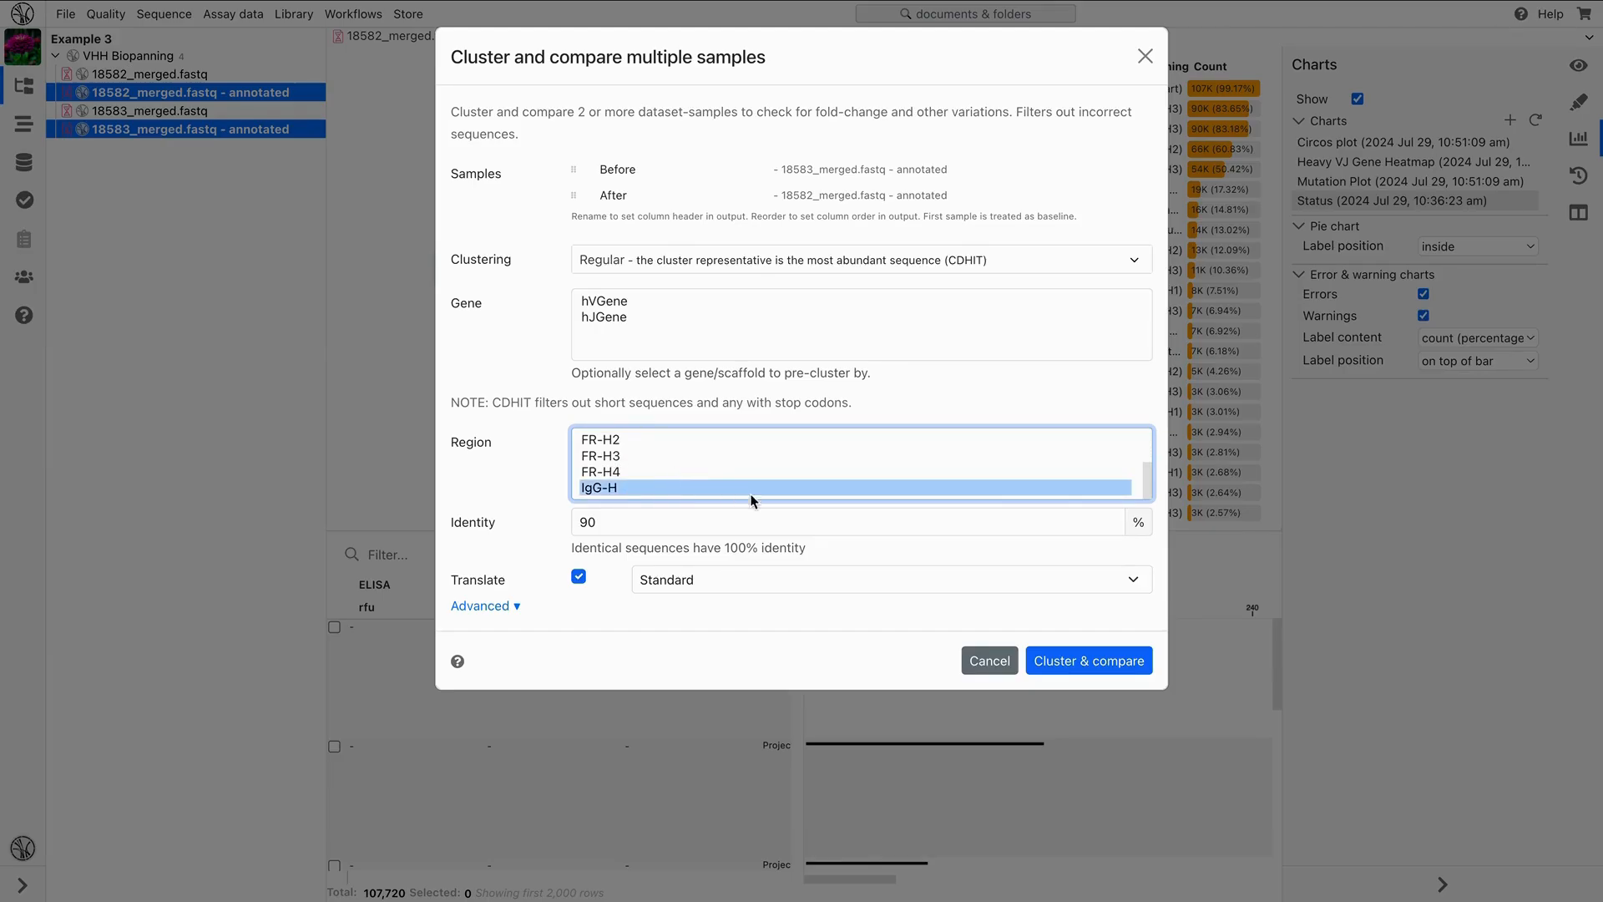
# Raise the clustering identity to 100%, and bring it back to 90%
pyautogui.click(1111, 518)
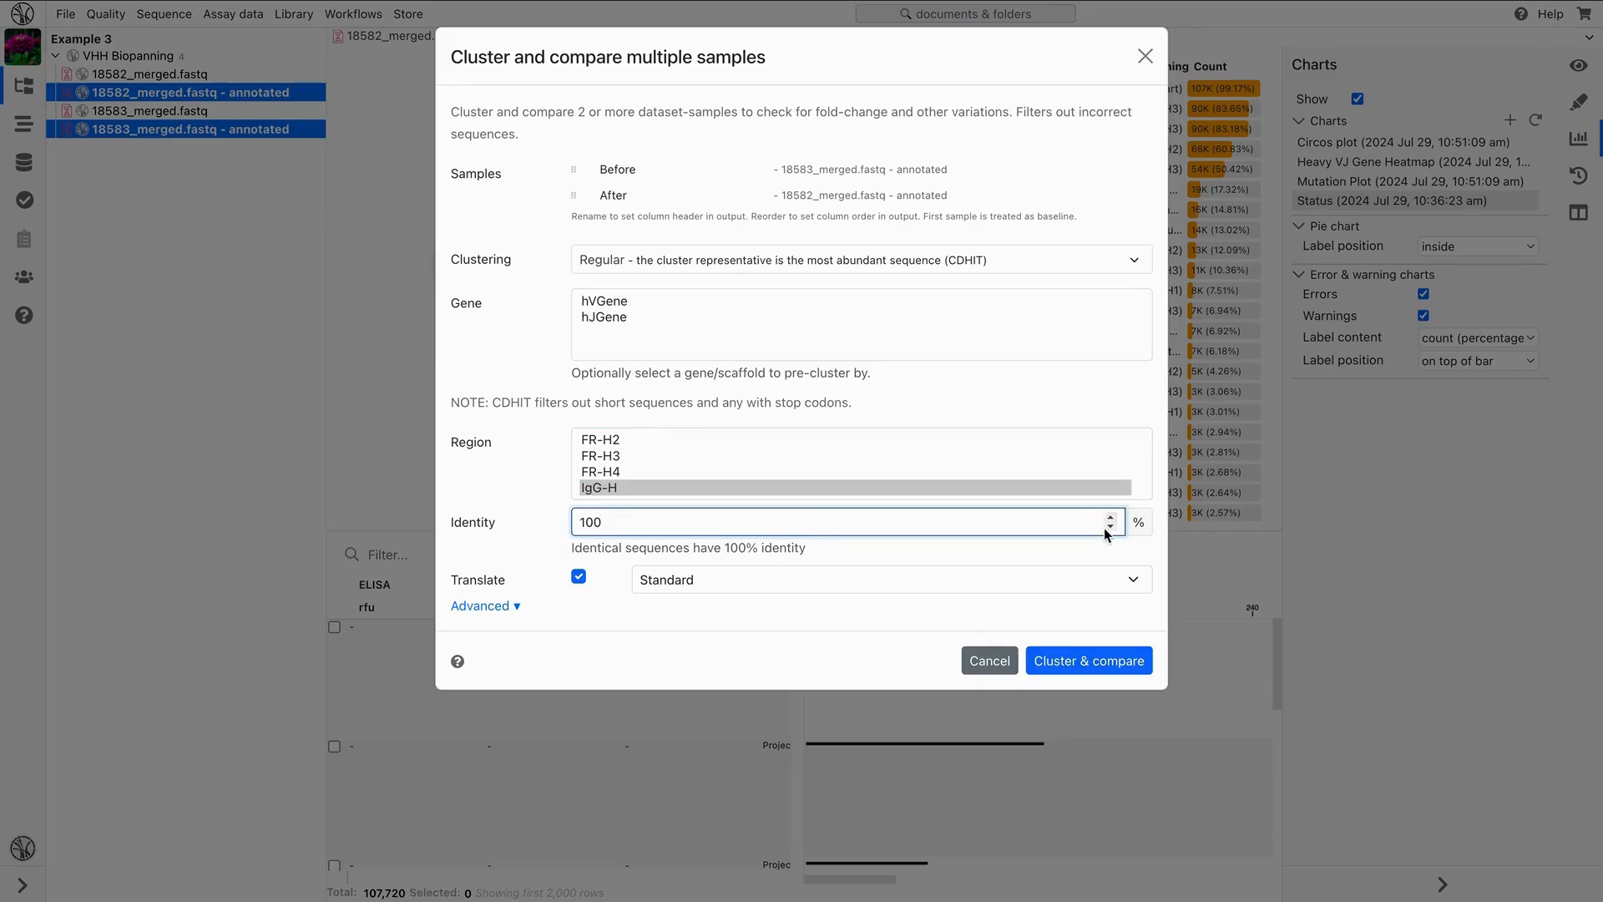
pyautogui.click(1110, 527)
pyautogui.click(1106, 527)
pyautogui.doubleClick(1106, 528)
pyautogui.click(1106, 528)
pyautogui.click(1106, 528)
pyautogui.click(1105, 528)
pyautogui.click(1106, 528)
pyautogui.doubleClick(1105, 528)
pyautogui.click(1106, 528)
pyautogui.doubleClick(1110, 517)
pyautogui.doubleClick(1109, 517)
# Keep the advanced word size at 2 and run the clustering and comparison of the two samples
pyautogui.click(505, 607)
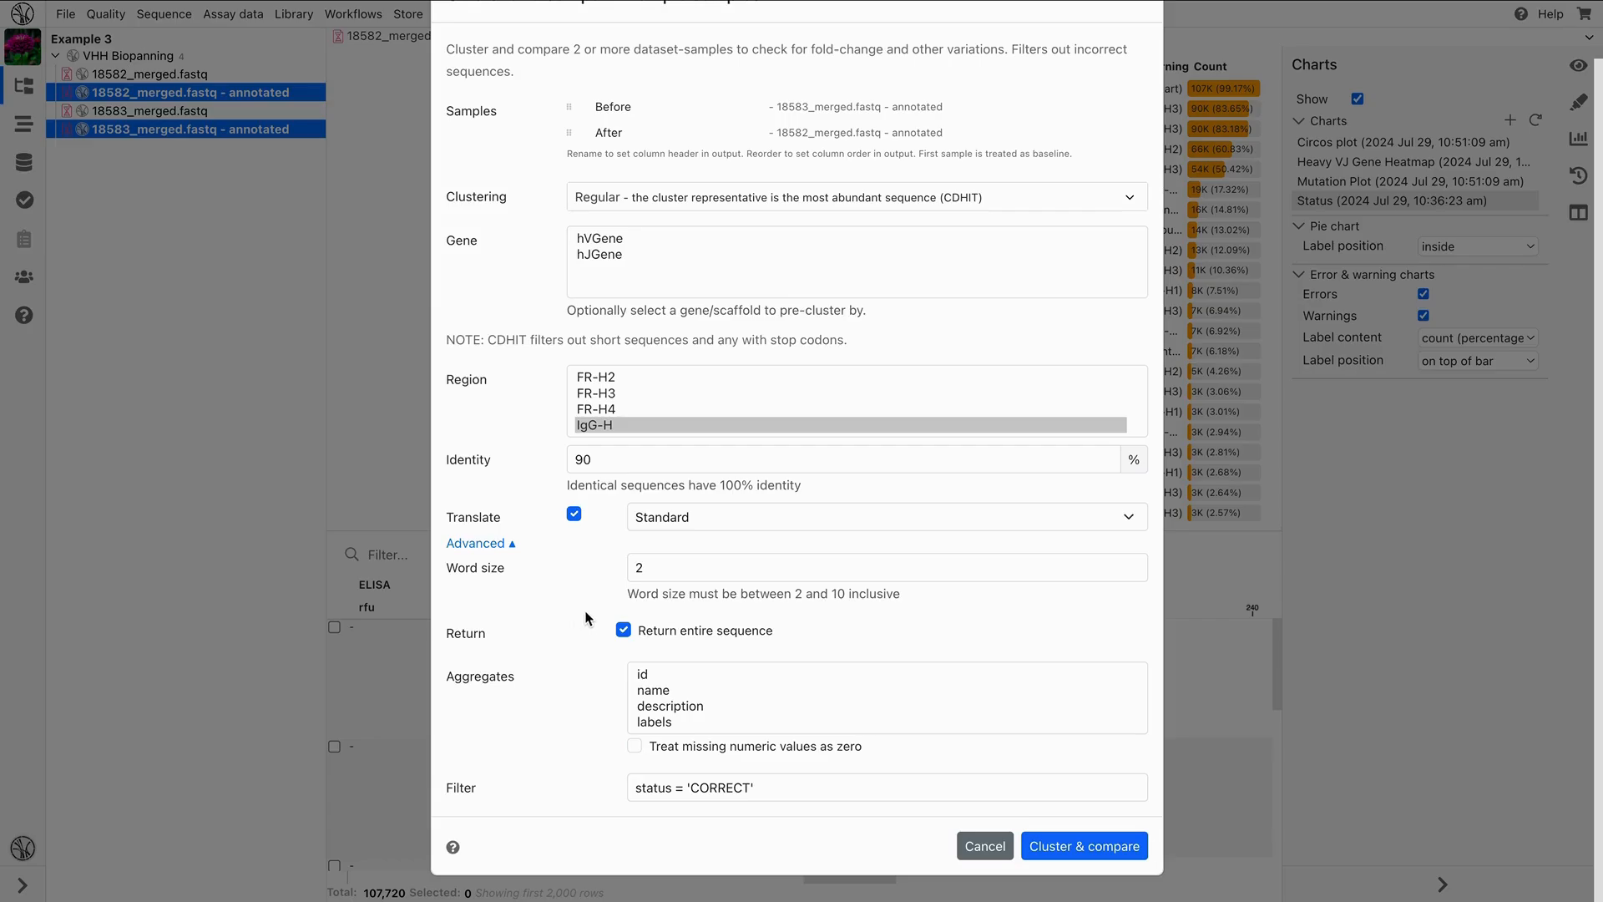
pyautogui.click(652, 567)
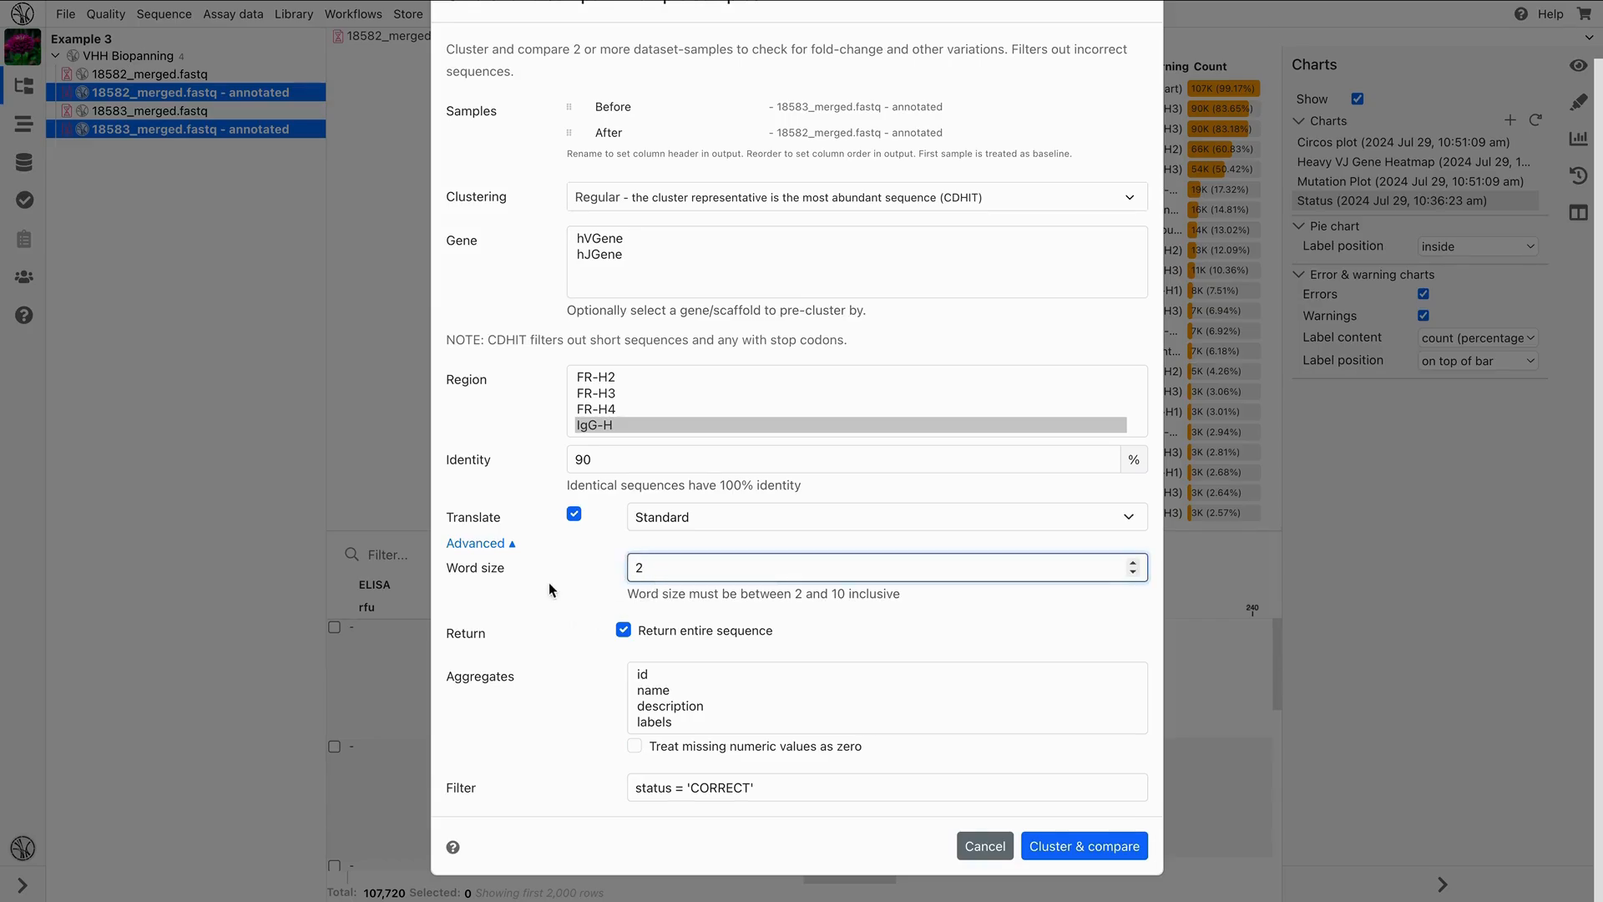
pyautogui.press('BackSpace')
pyautogui.write('5')
pyautogui.press('BackSpace')
pyautogui.write('2')
pyautogui.click(1081, 846)
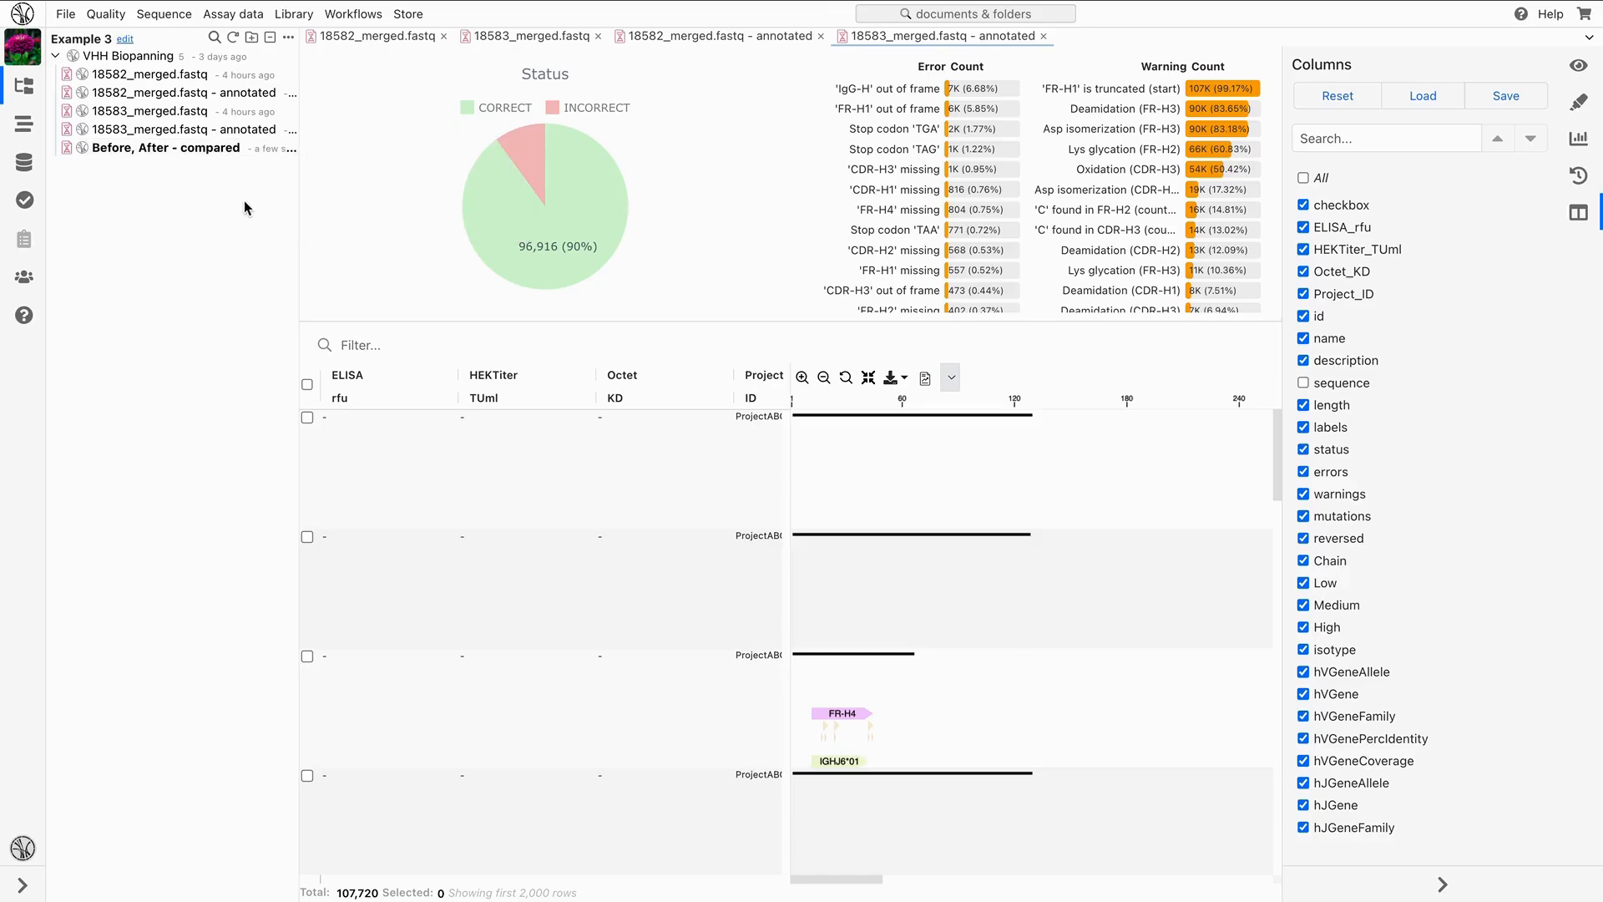
# Open the Before, After - compared result and enlarge its fold-change chart with the chart settings shown
pyautogui.click(219, 147)
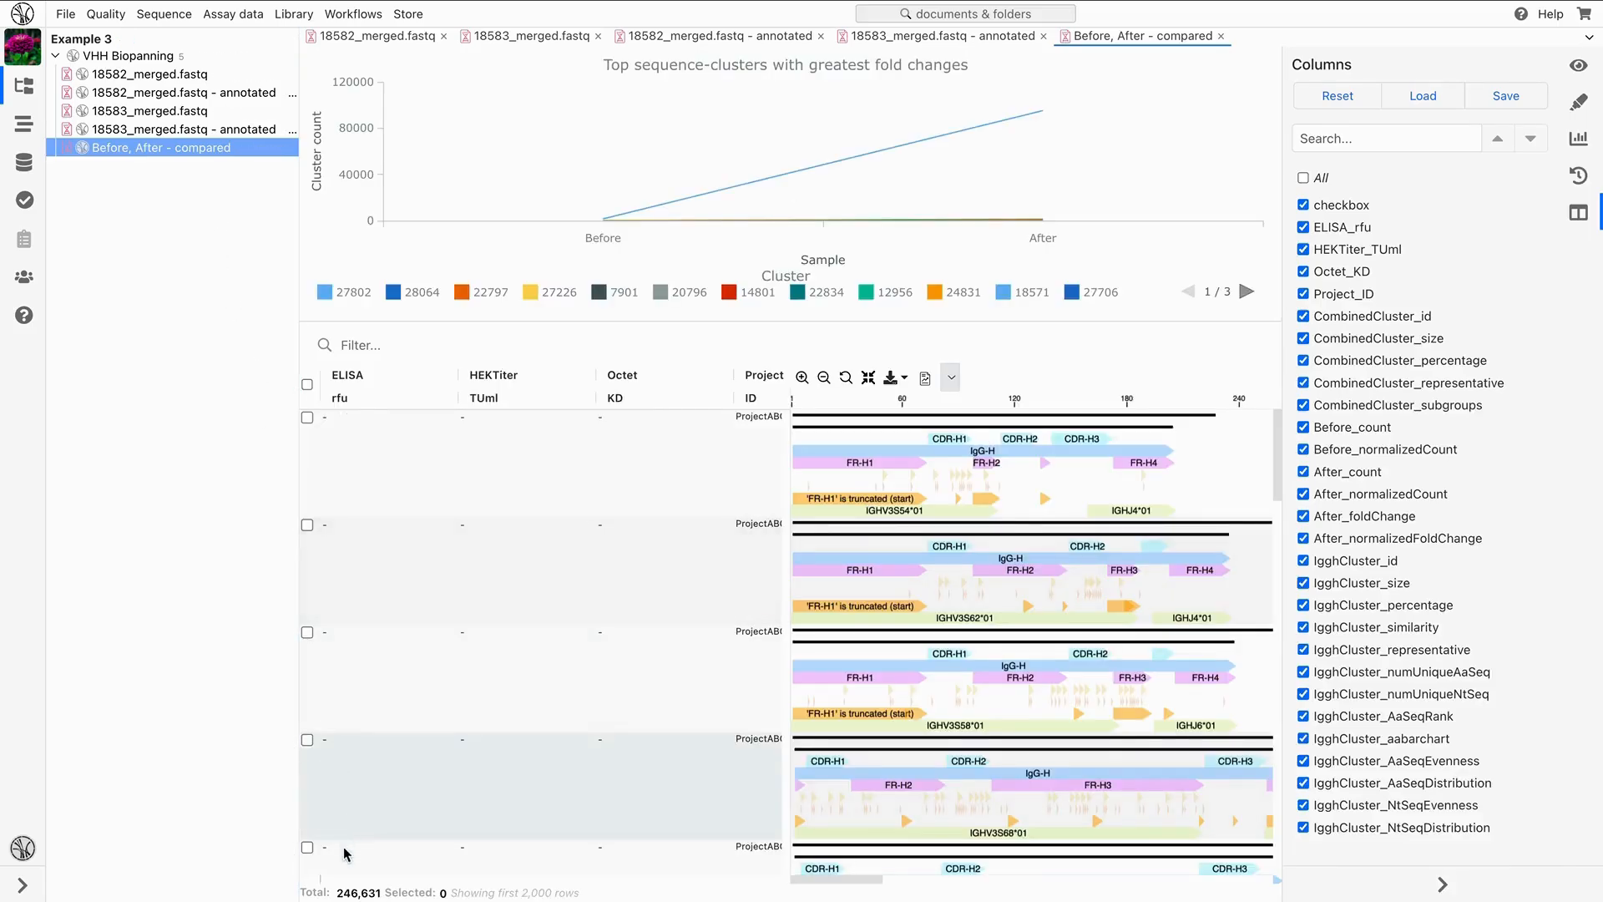
pyautogui.moveTo(334, 880); pyautogui.dragTo(349, 888)
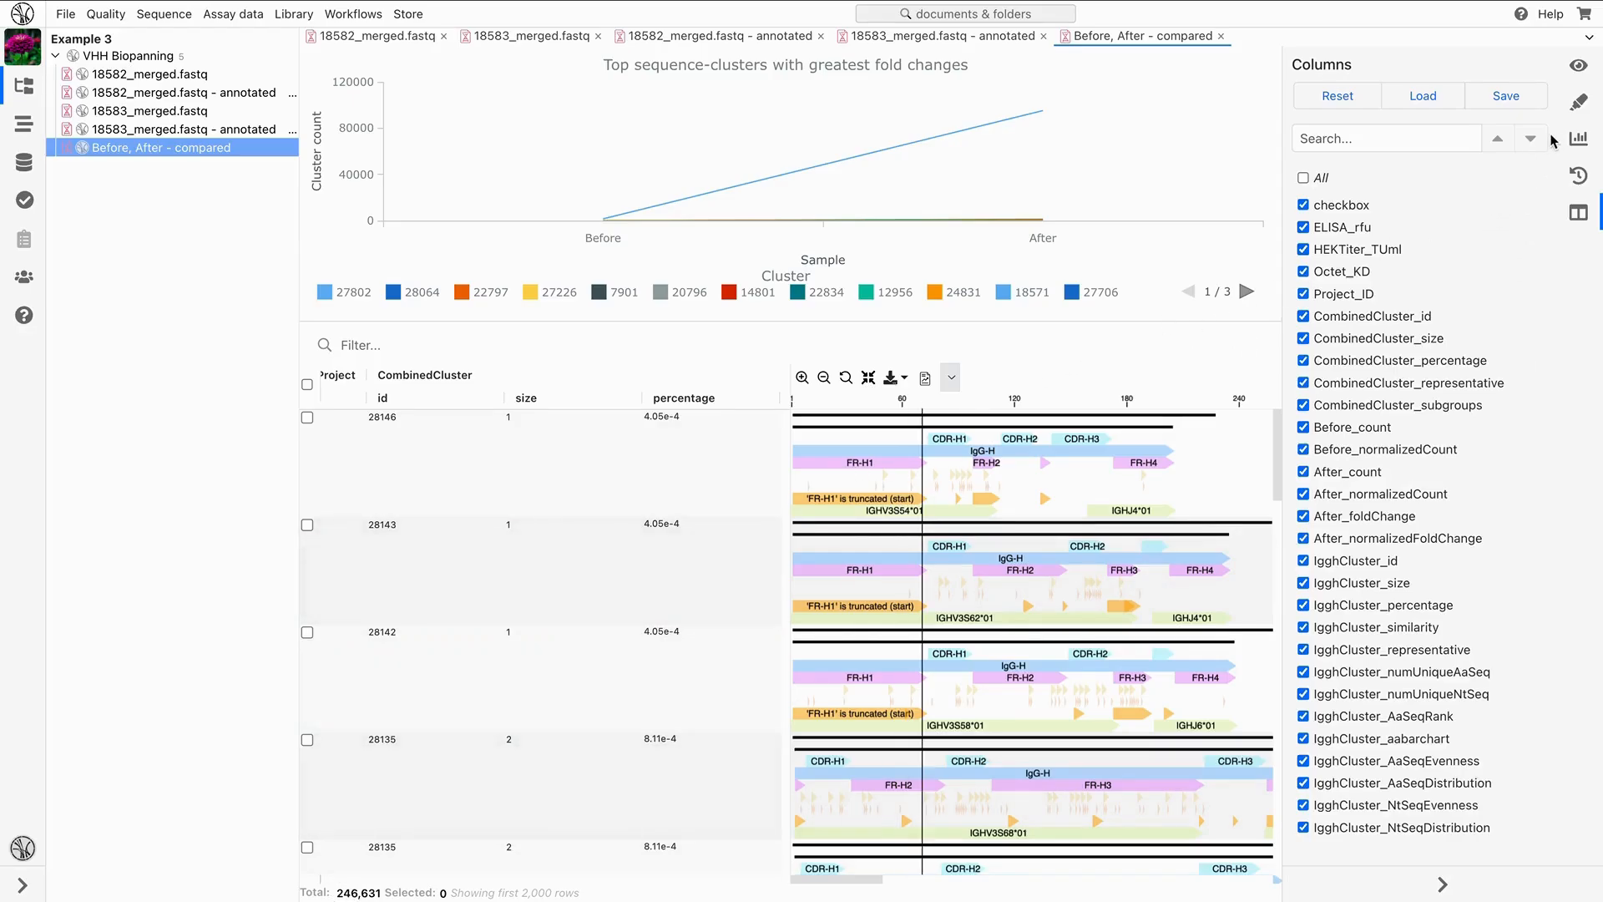
pyautogui.click(1578, 138)
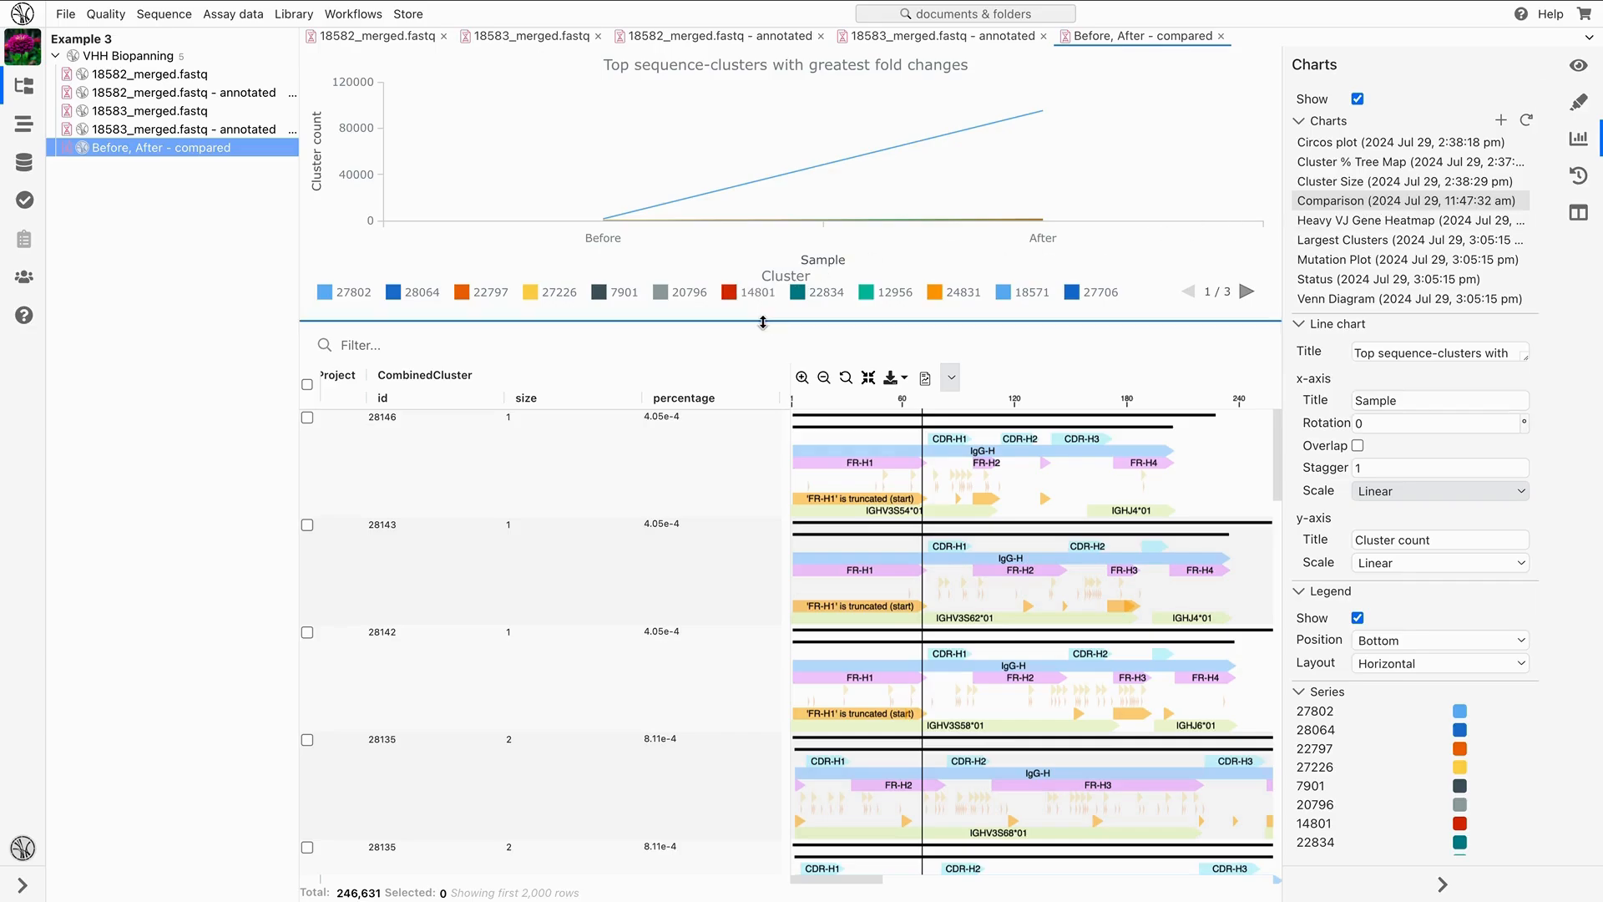
pyautogui.moveTo(762, 322); pyautogui.dragTo(727, 550)
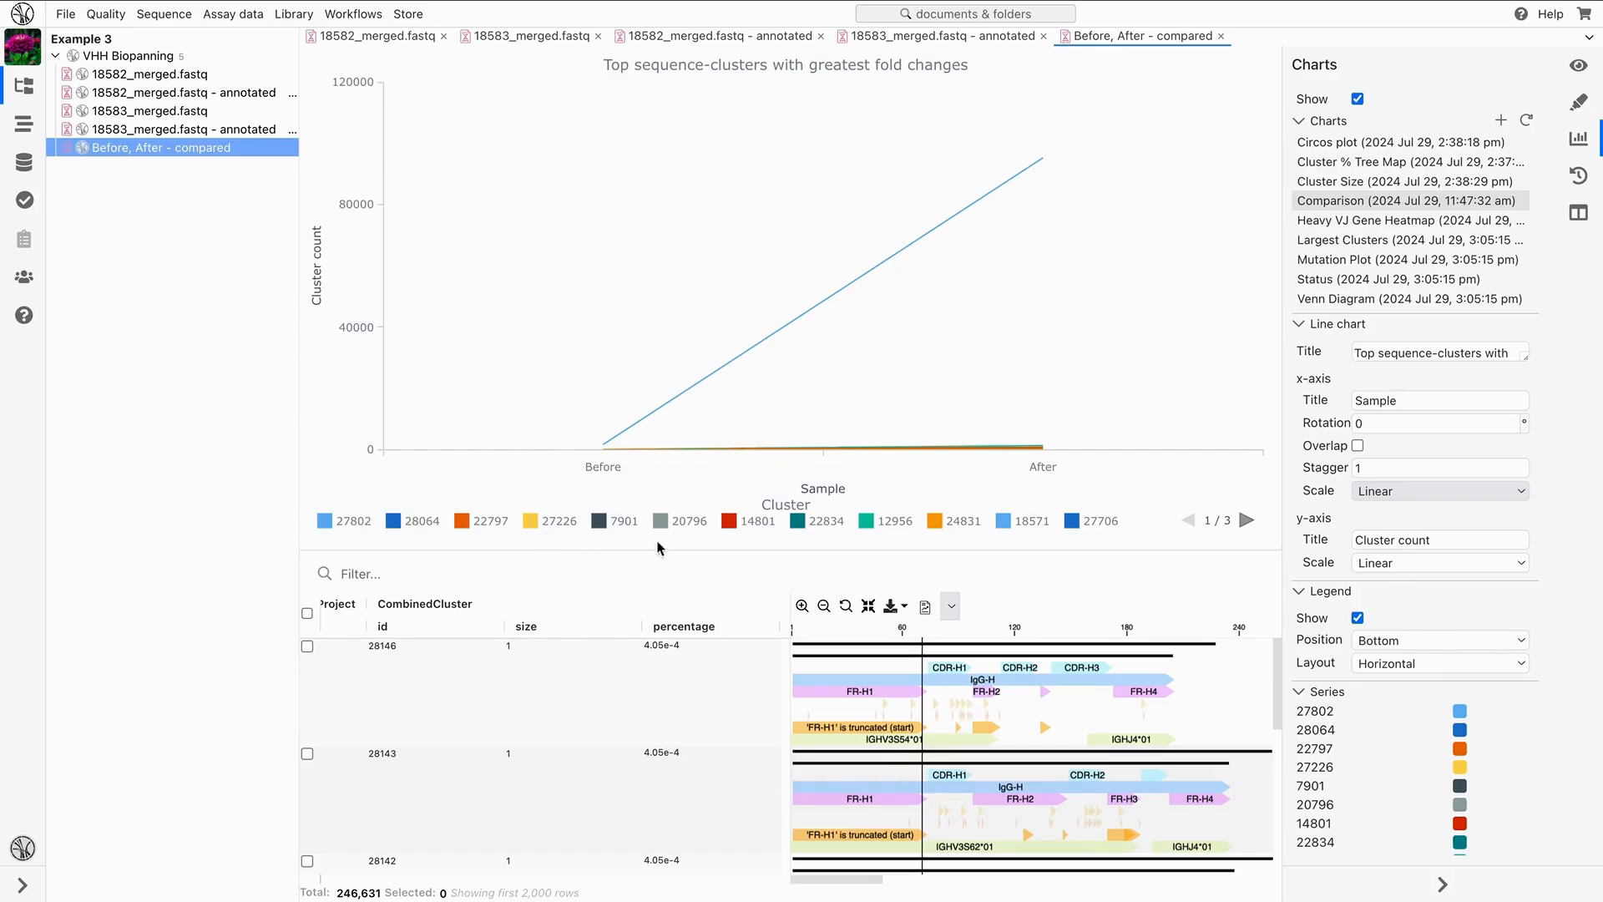
# Hide cluster 18571 in the fold-change chart, and filter the table to cluster 12956 temporarily, clearing the filter again
pyautogui.click(1005, 526)
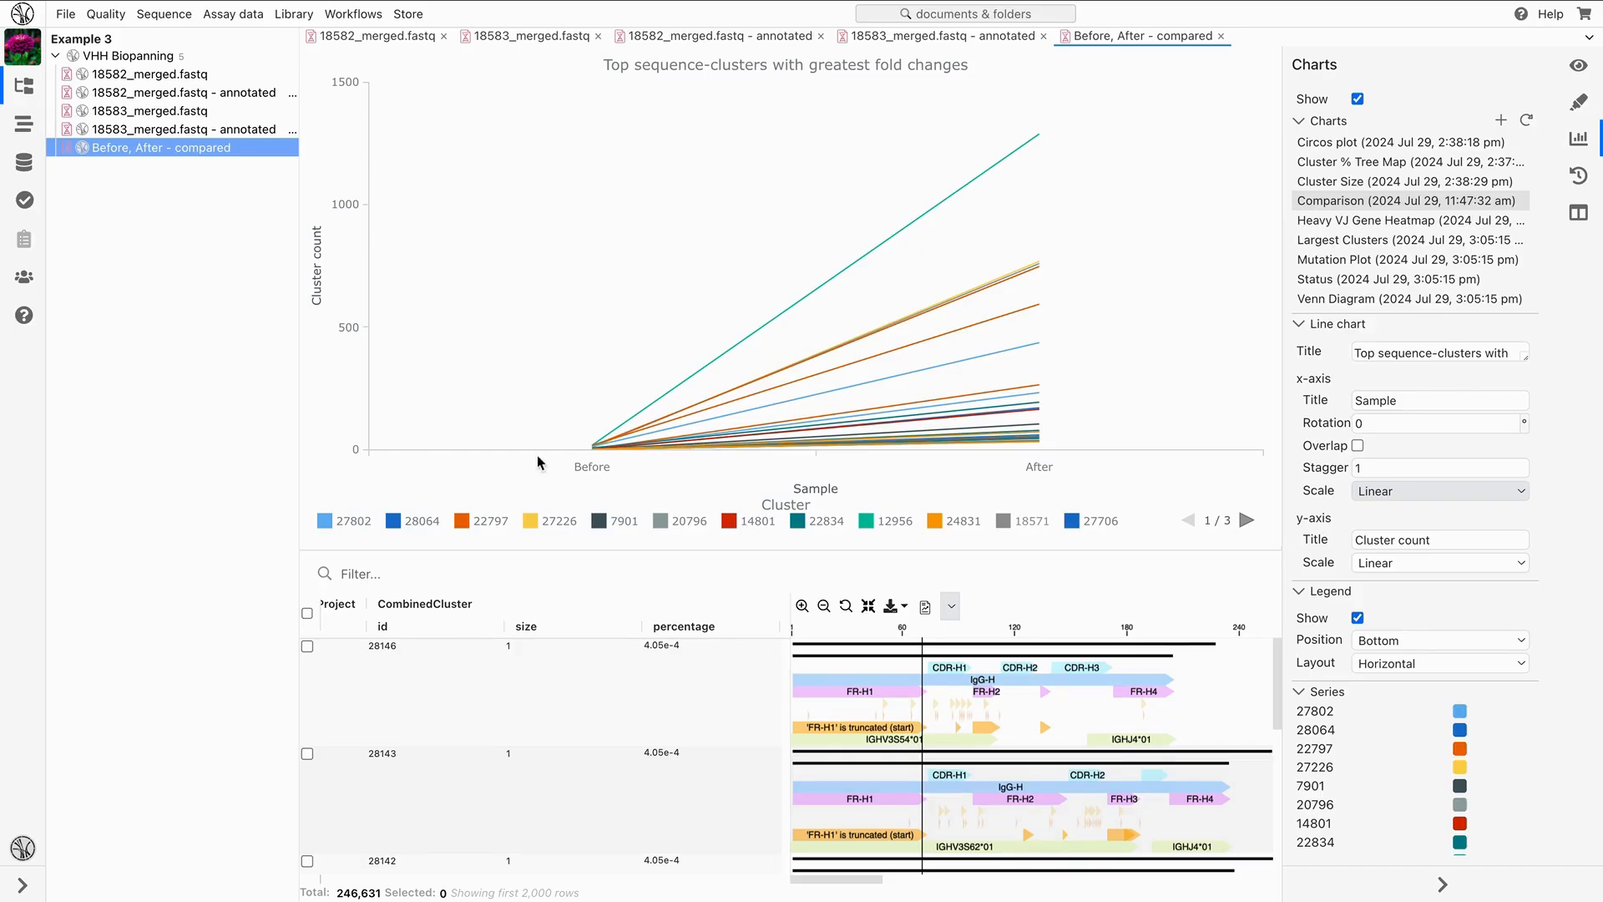
pyautogui.click(954, 201)
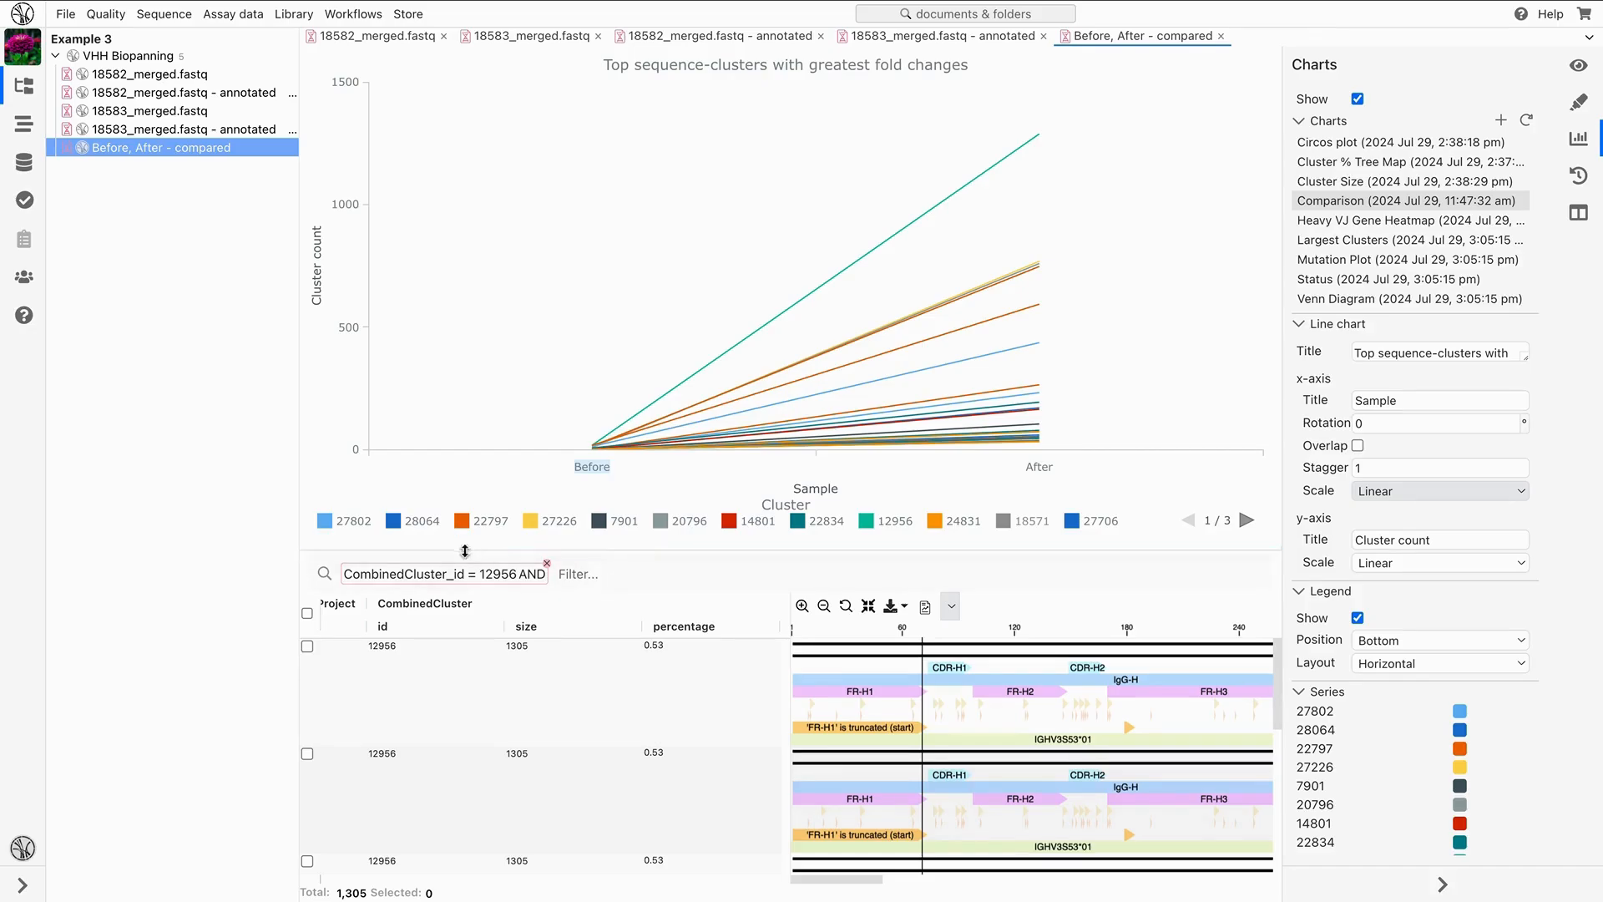
pyautogui.click(547, 564)
# Hide the charts and examine the list of combined cluster, count, fold-change and IgG-H cluster columns
pyautogui.click(1358, 98)
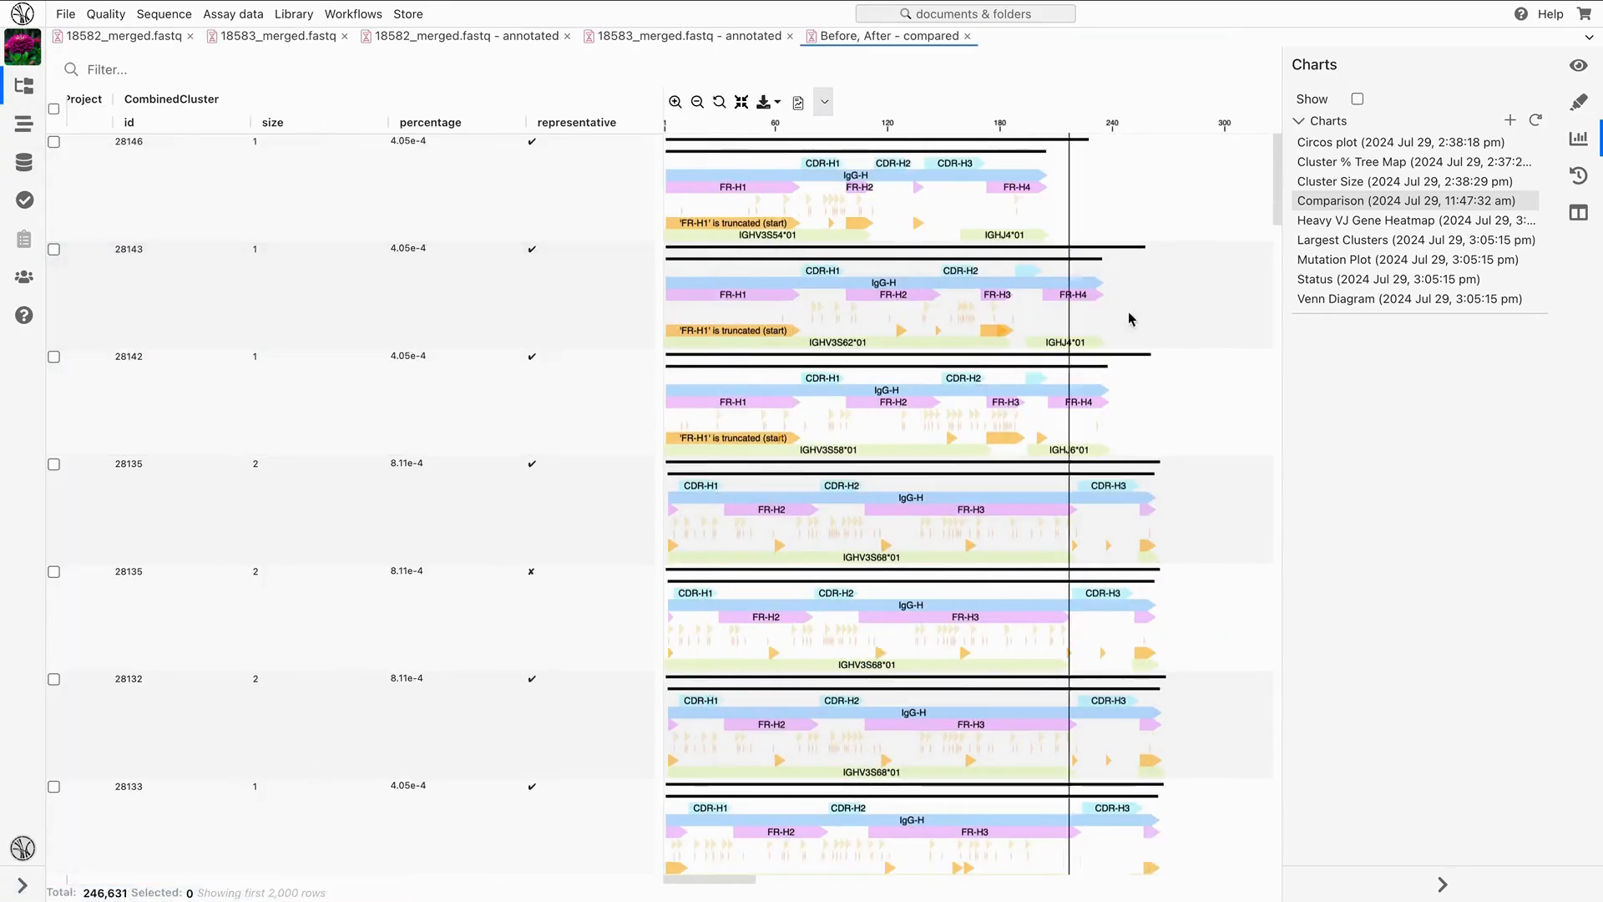
pyautogui.click(1578, 212)
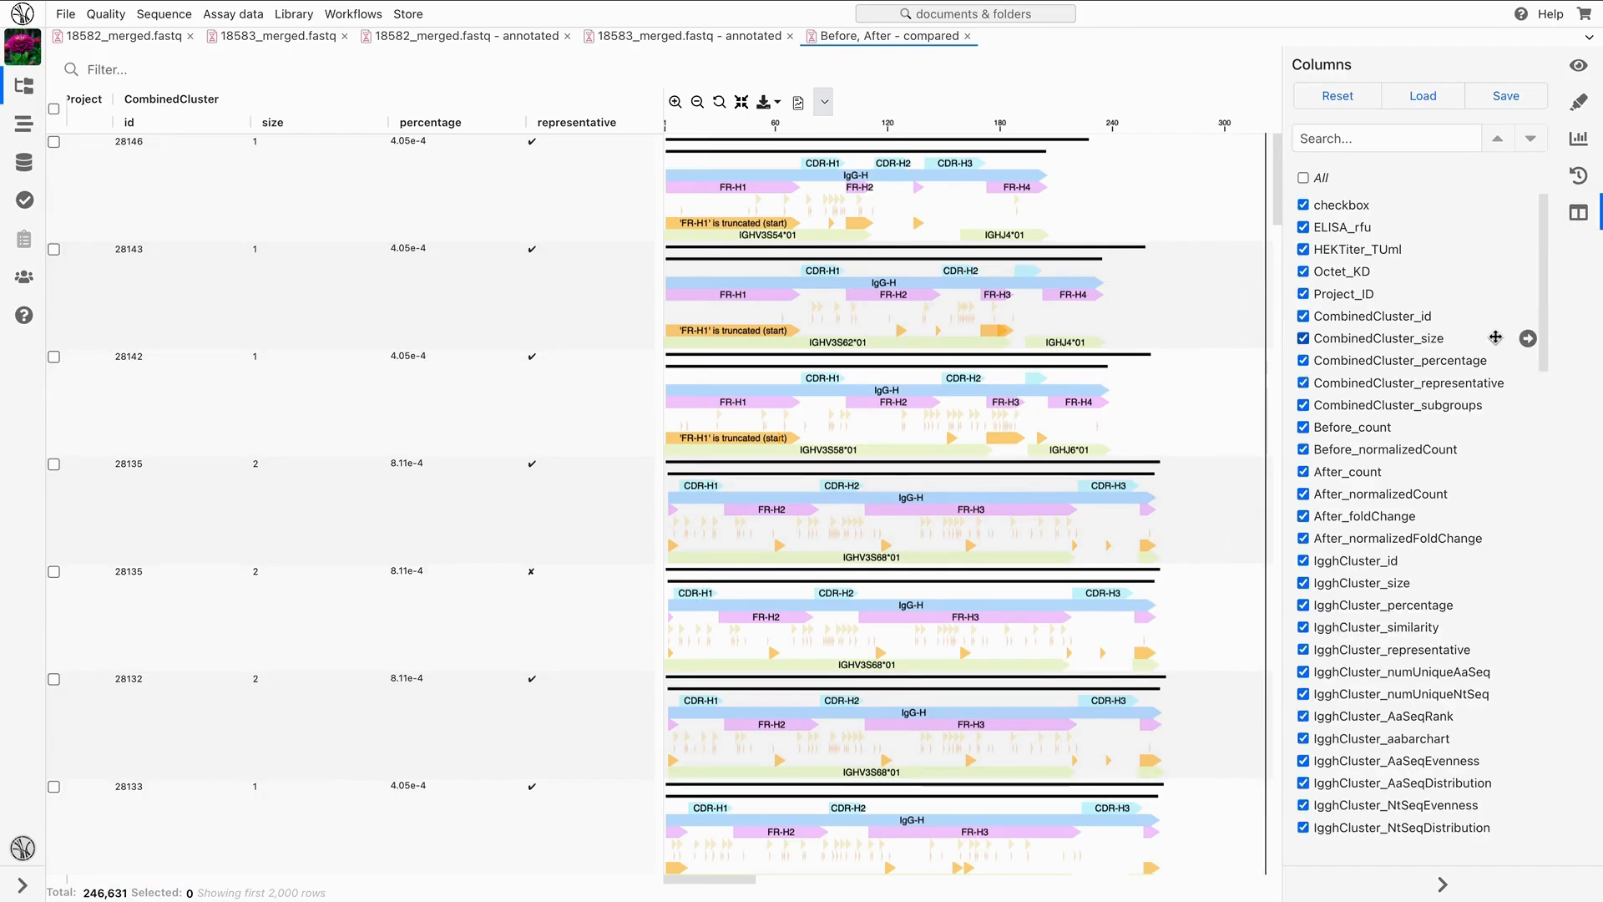
pyautogui.scroll(-1, 1495, 334)
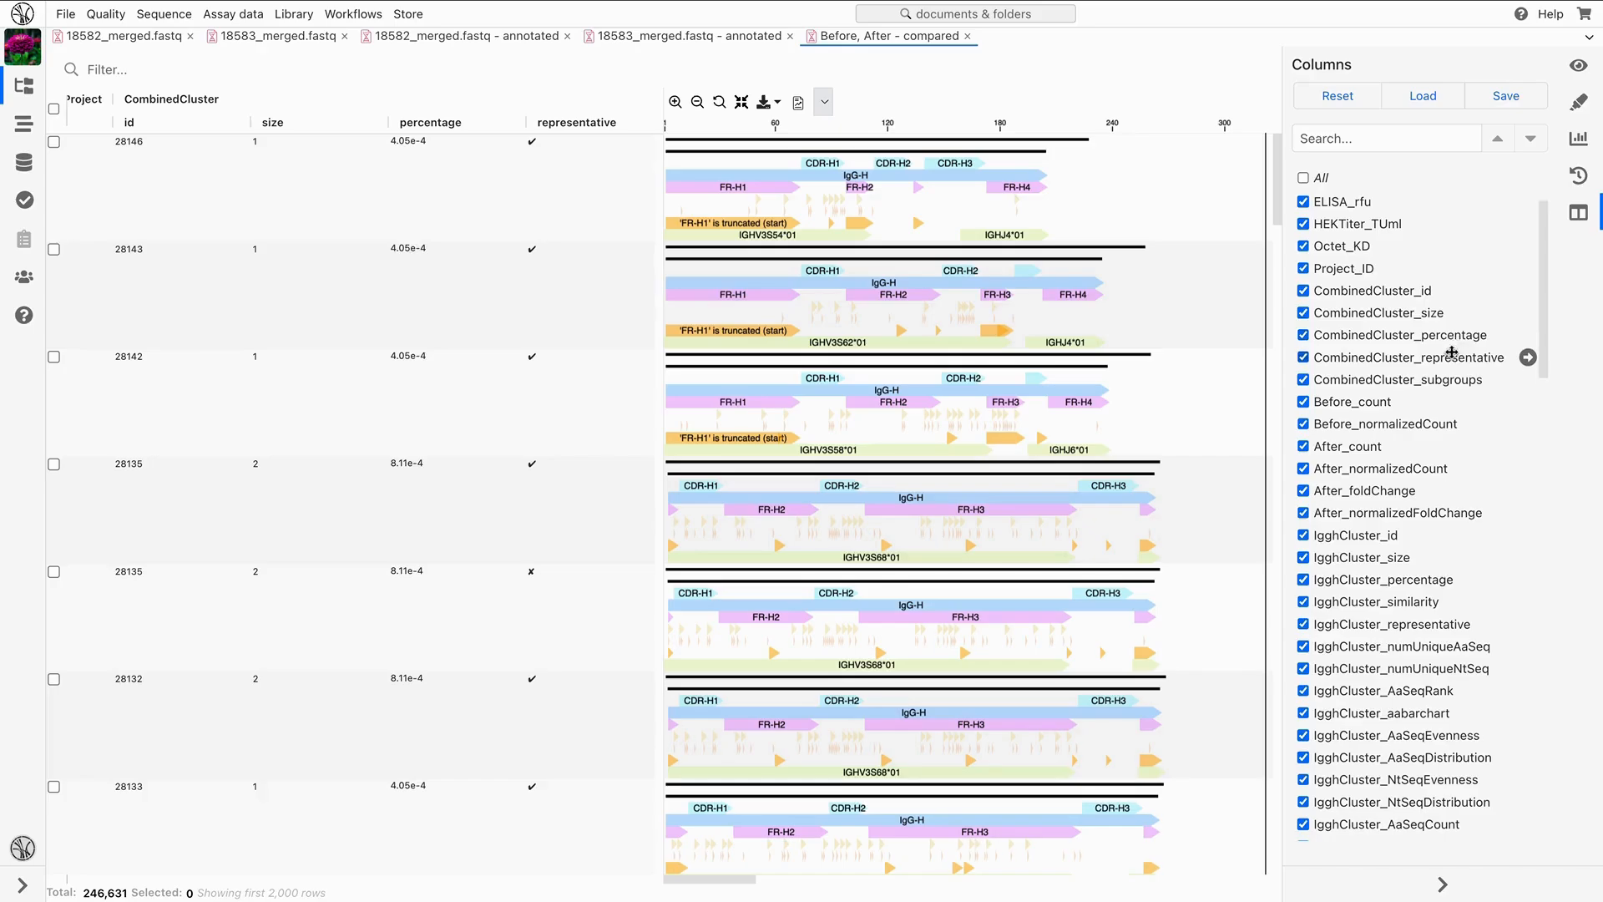
pyautogui.scroll(-5, 1462, 317)
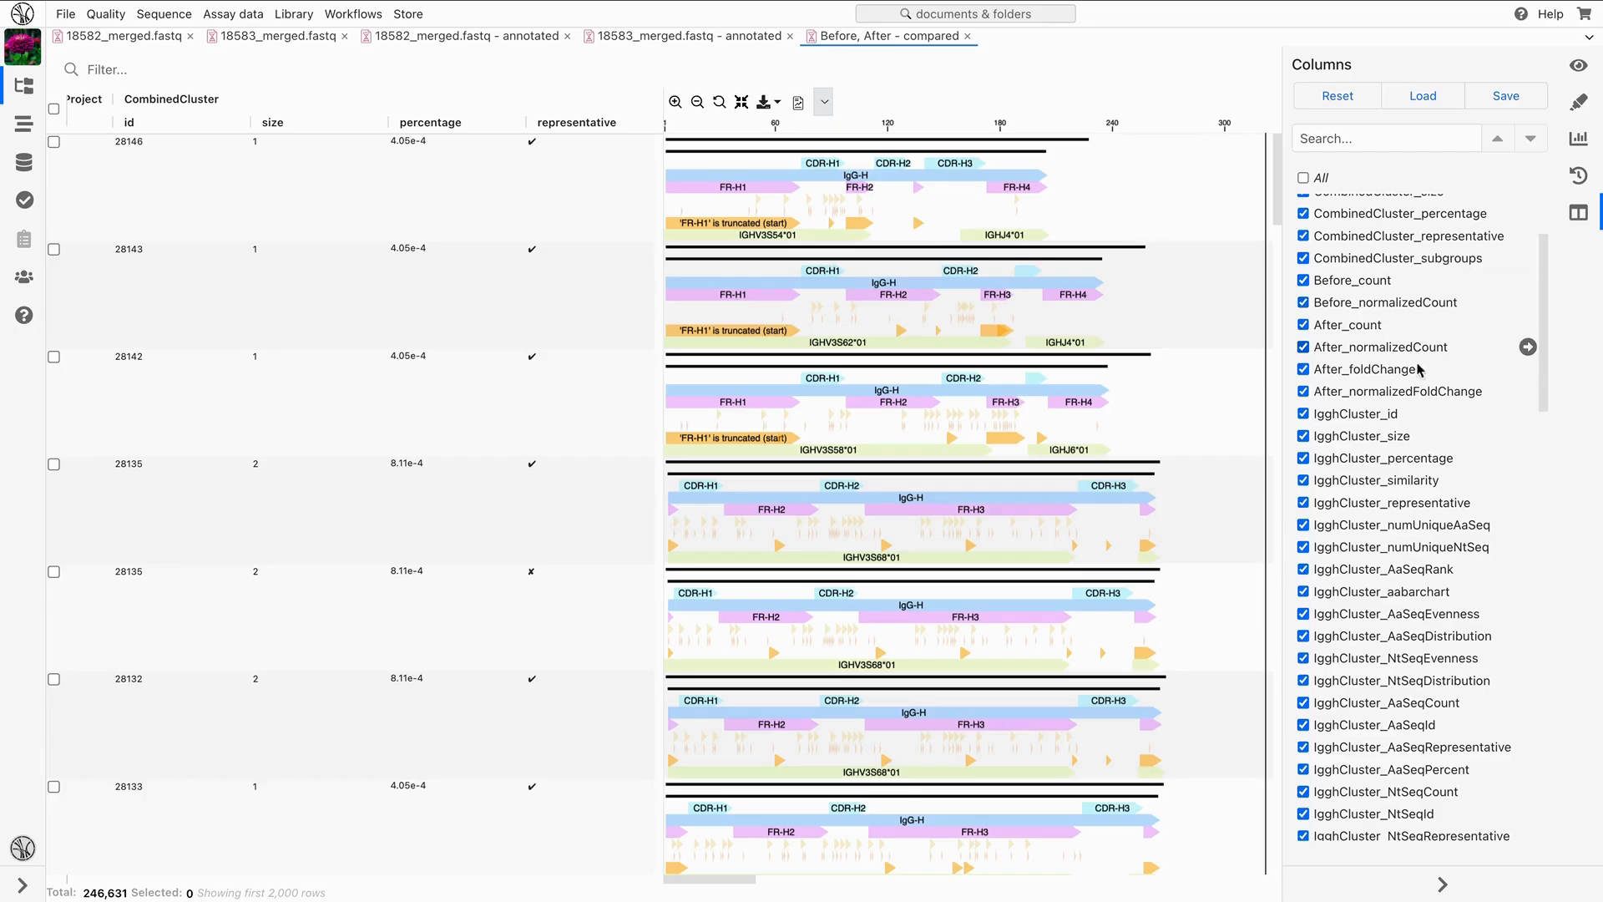
pyautogui.scroll(-5, 1414, 387)
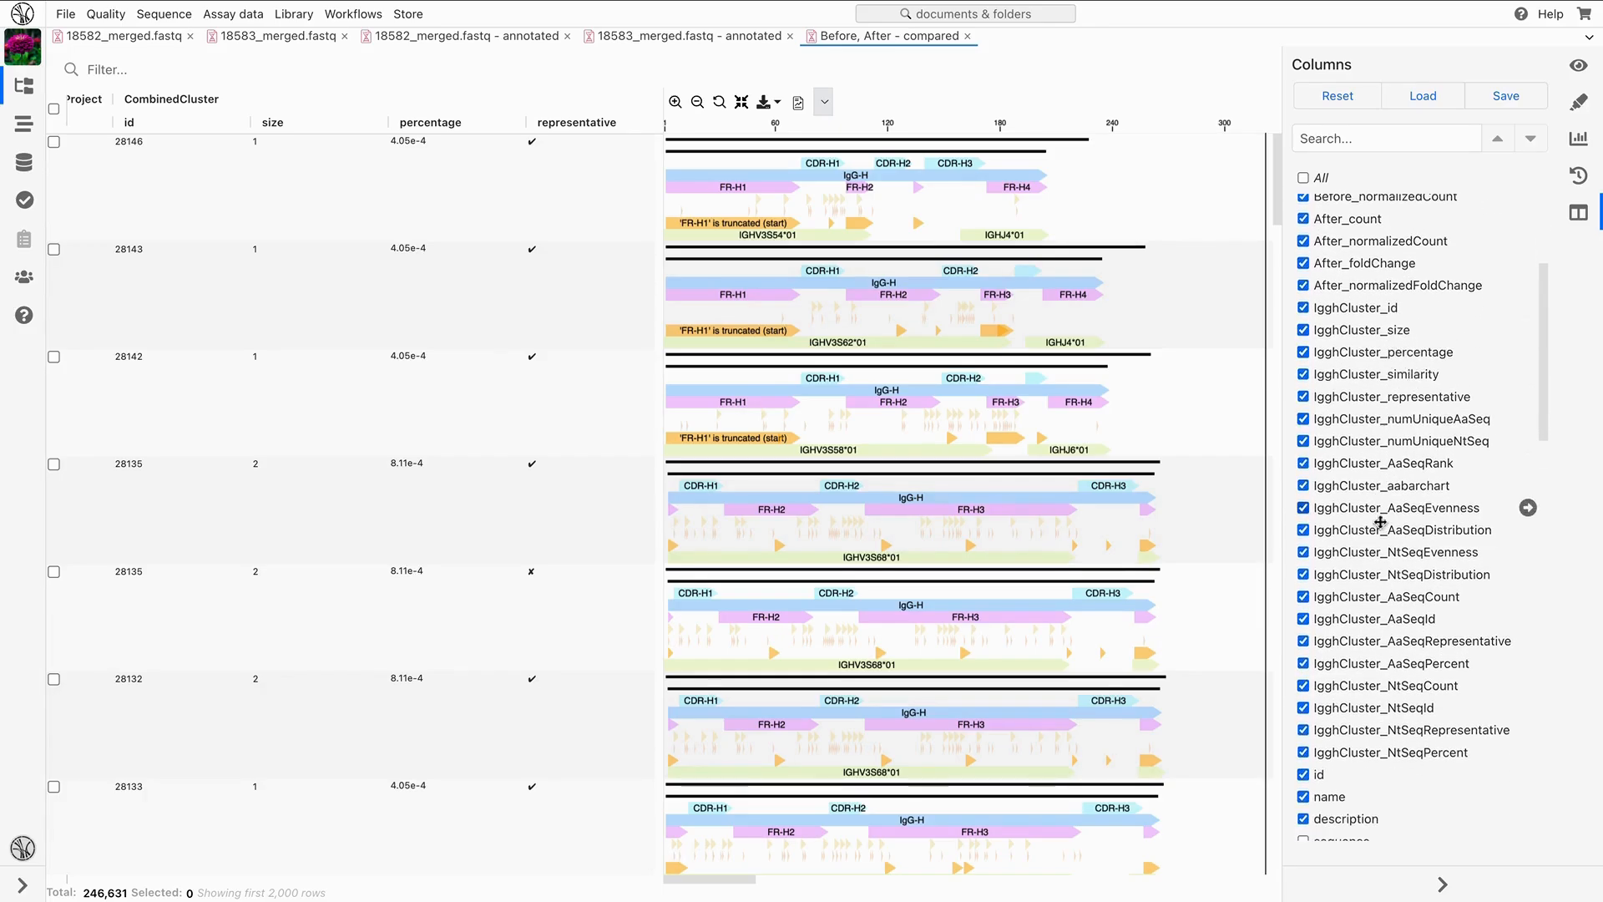
pyautogui.scroll(5, 1389, 716)
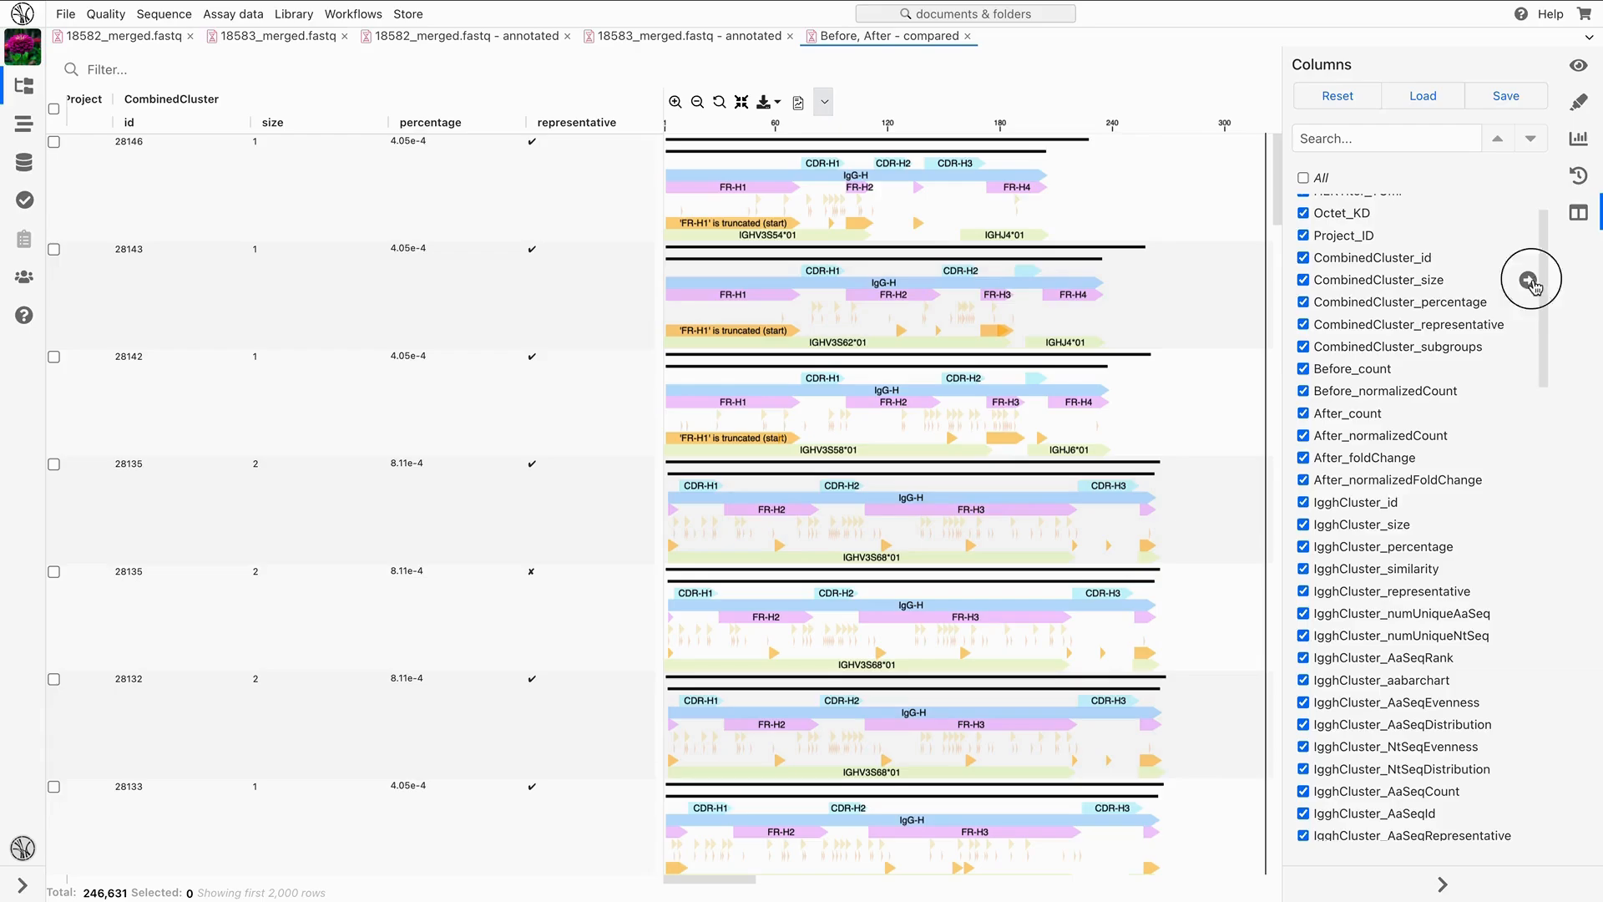
# Sort the table by combined cluster size in descending order and filter it to CombinedCluster_id = 18571
pyautogui.click(274, 122)
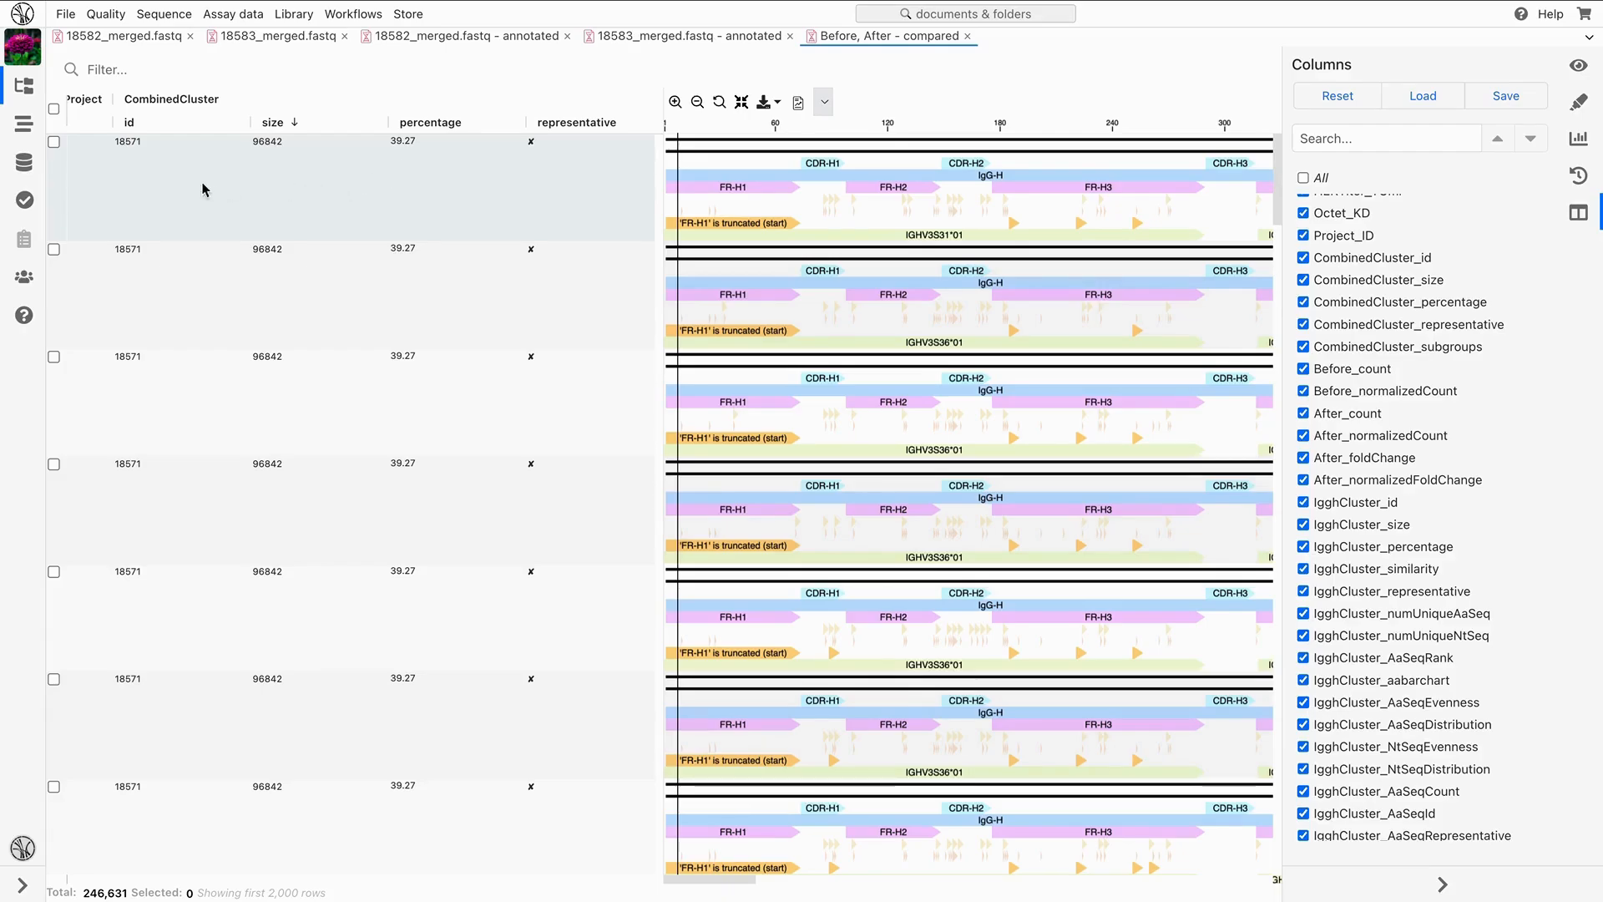
pyautogui.rightClick(150, 173)
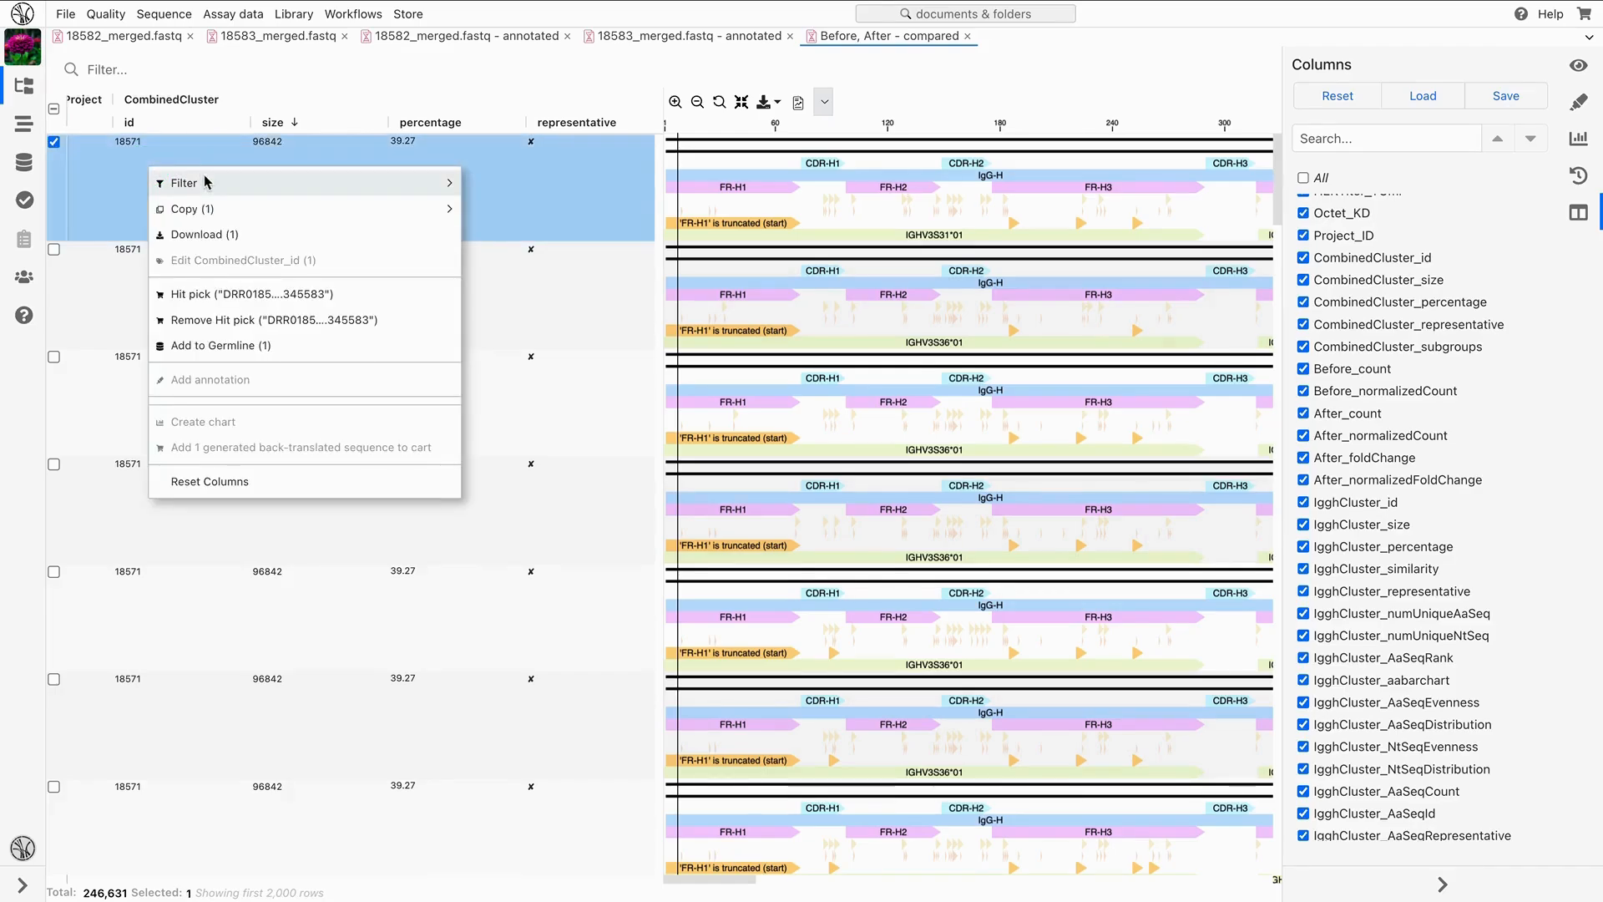
pyautogui.moveTo(211, 185)
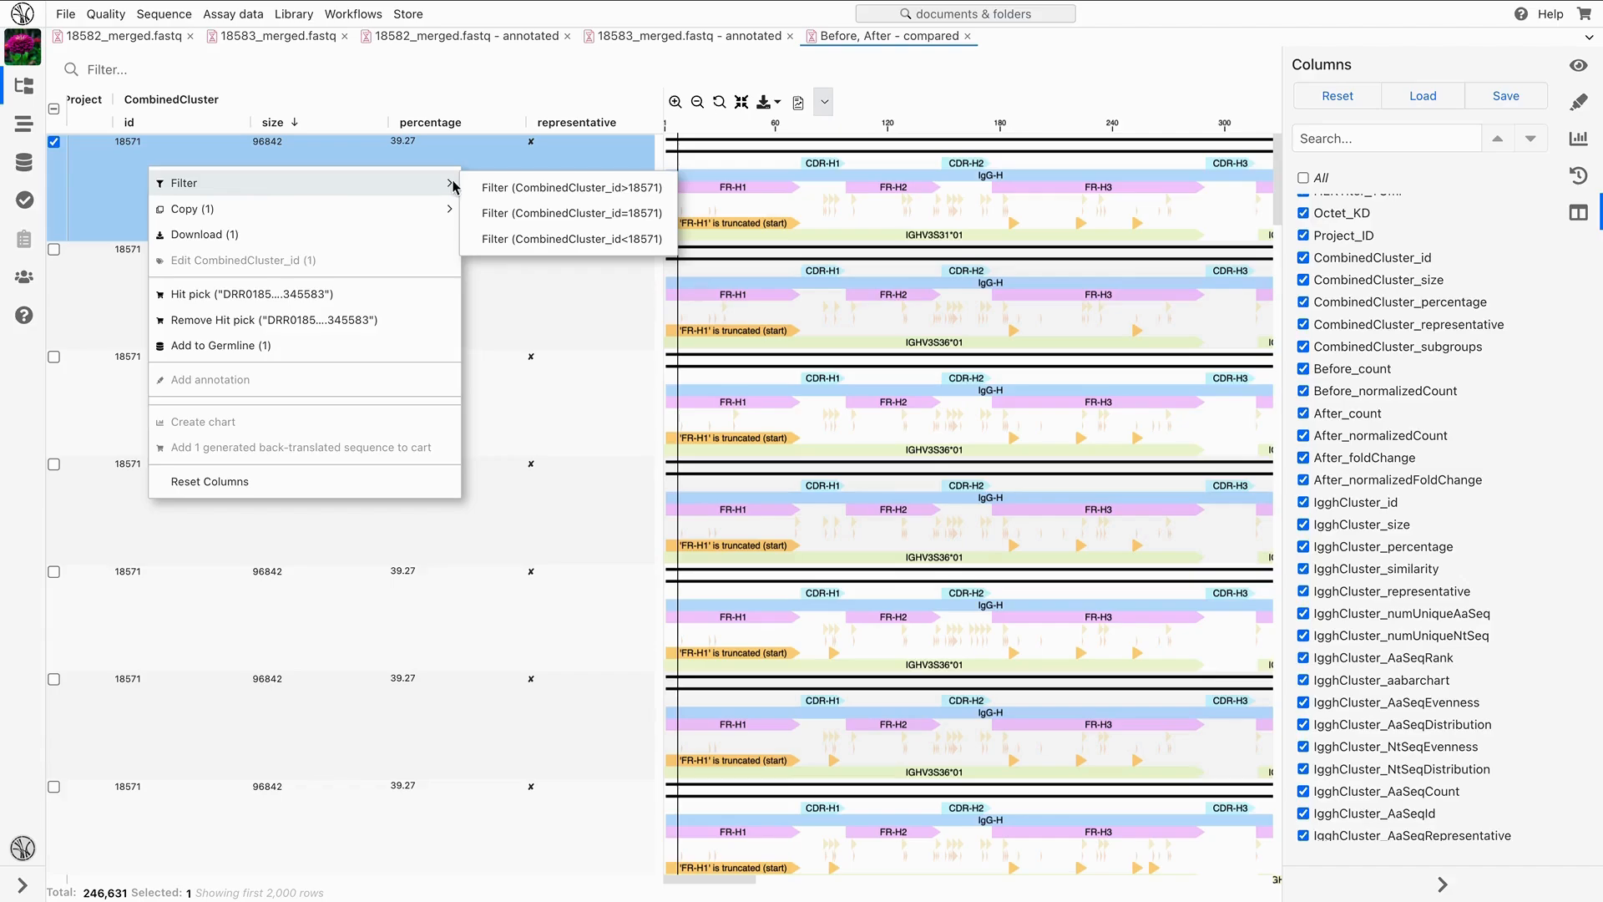
pyautogui.click(614, 214)
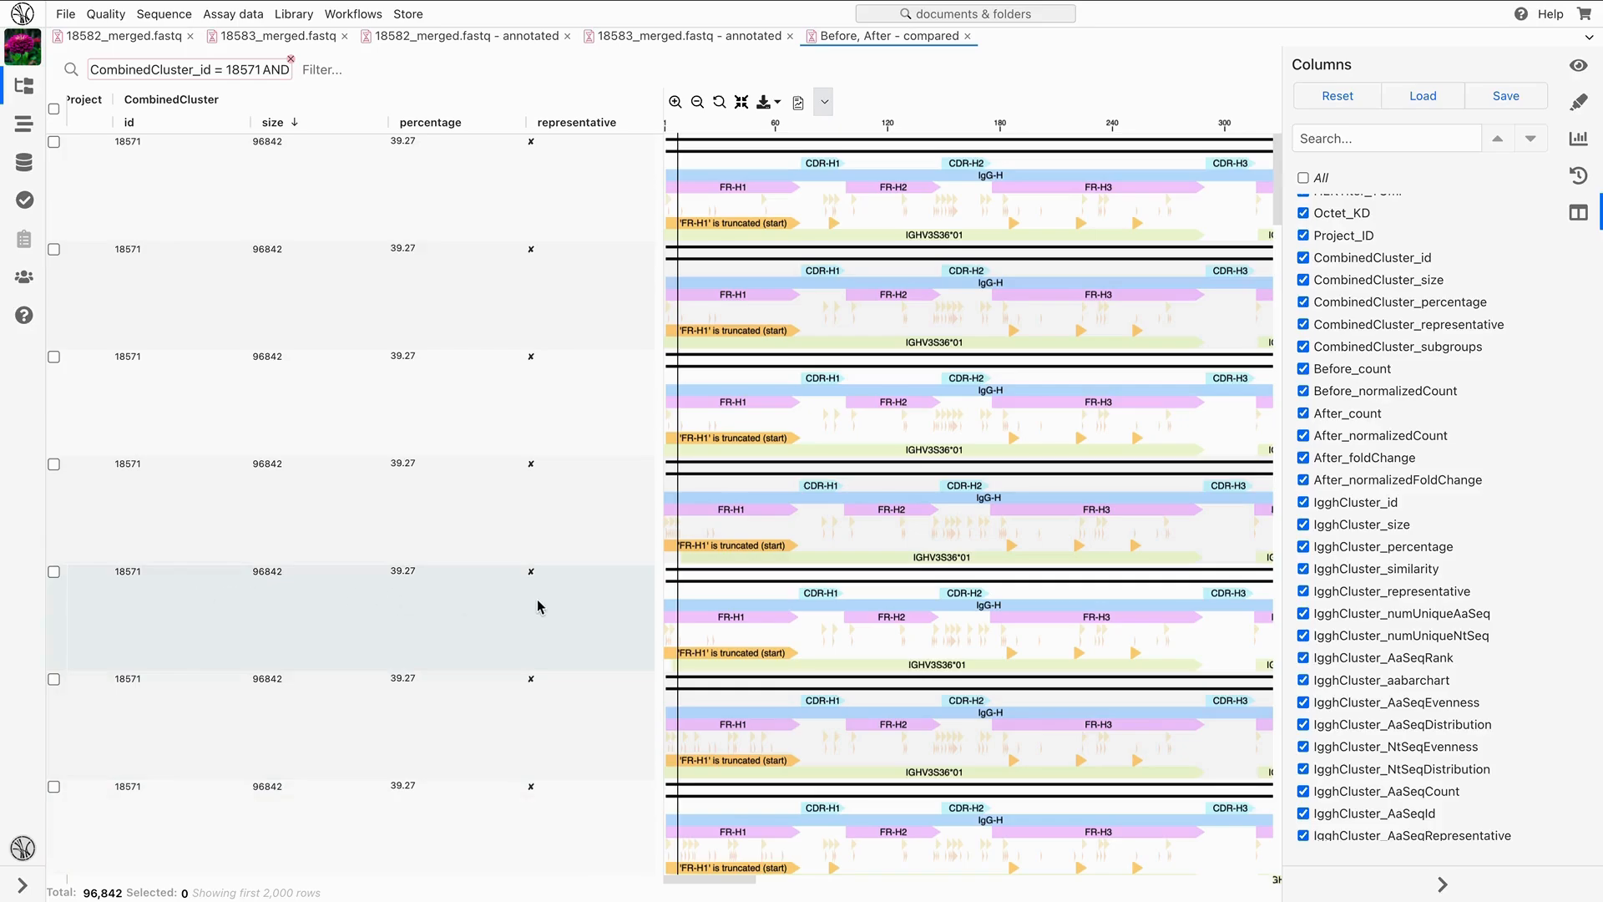
# Look through the filtered cluster's sequences and widen the table to examine its Before and After counts and fold changes
pyautogui.scroll(-5, 419, 624)
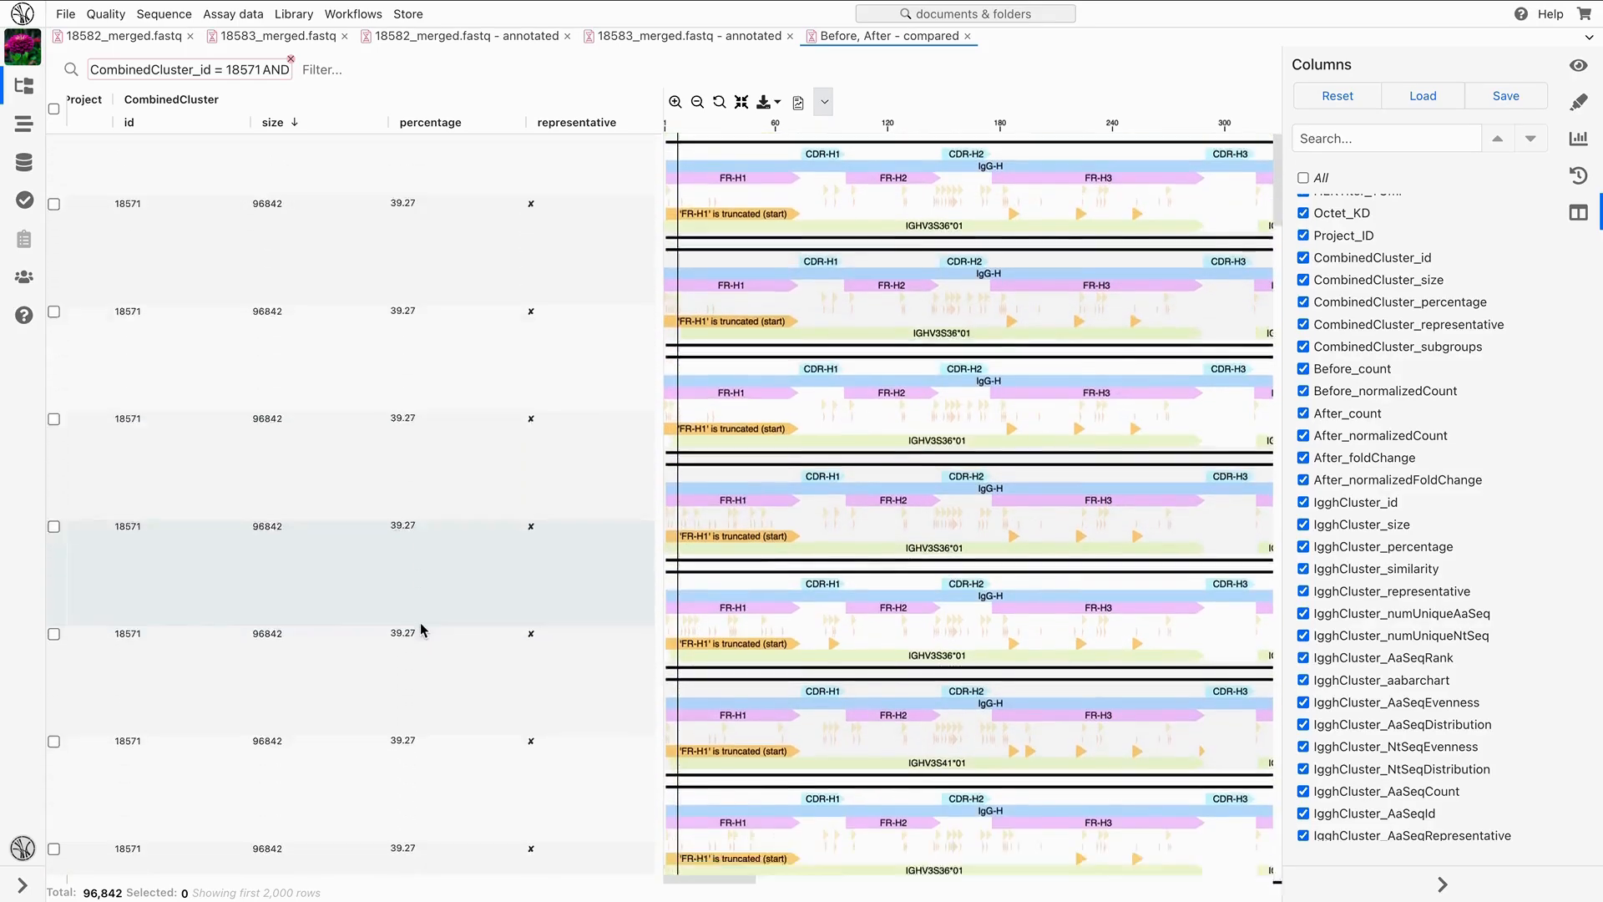
pyautogui.scroll(-5, 421, 637)
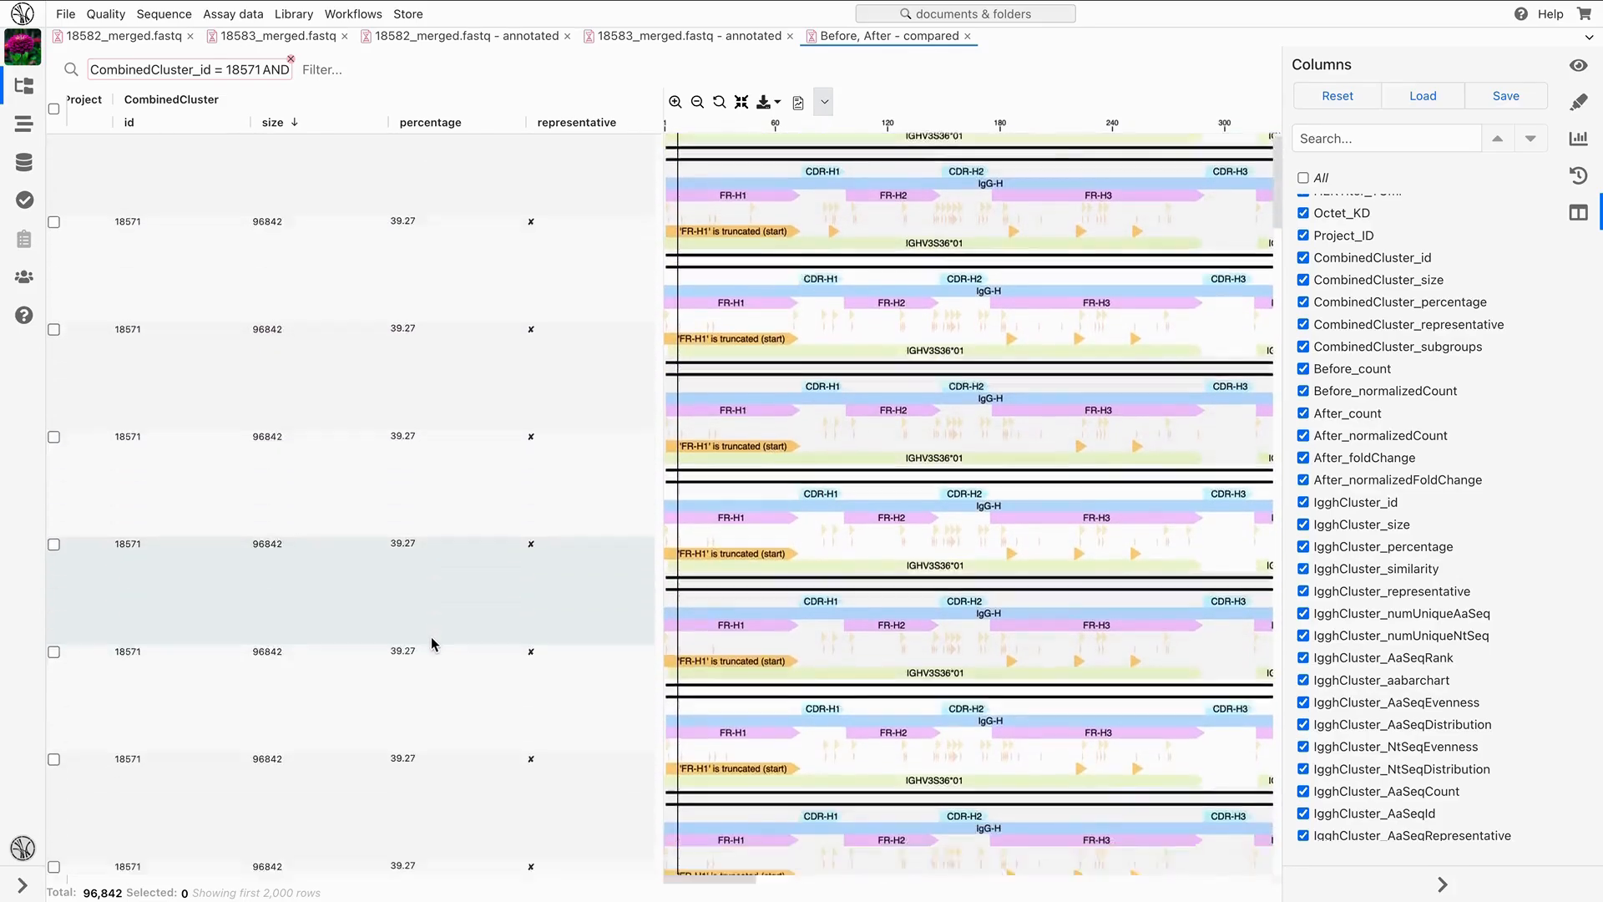
pyautogui.scroll(2, 433, 644)
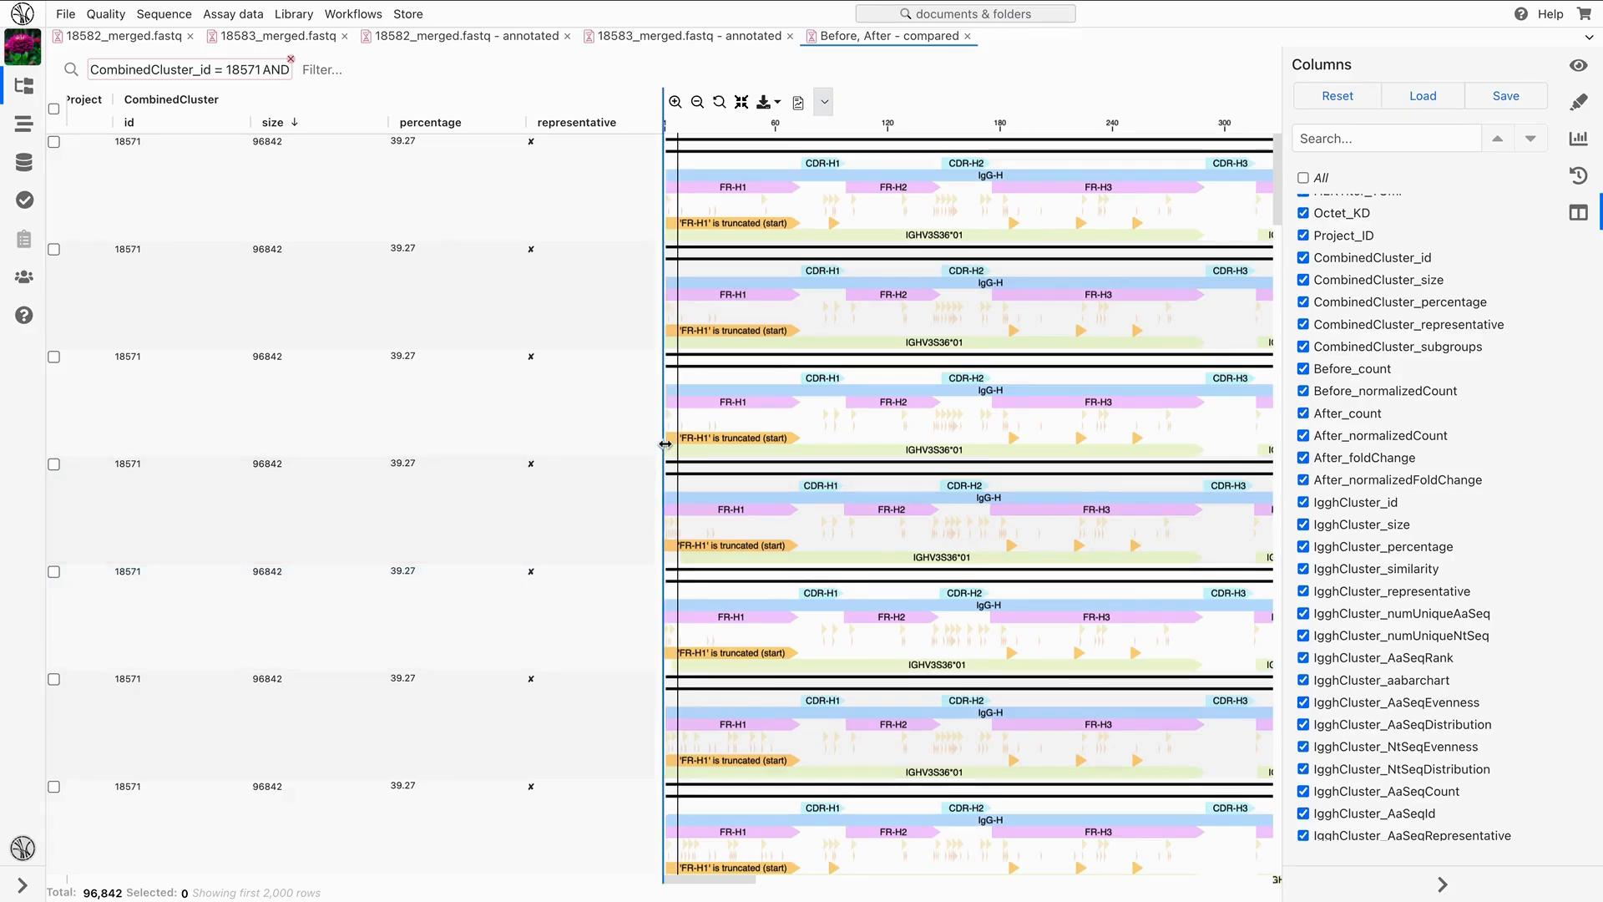
pyautogui.moveTo(666, 442); pyautogui.dragTo(919, 440)
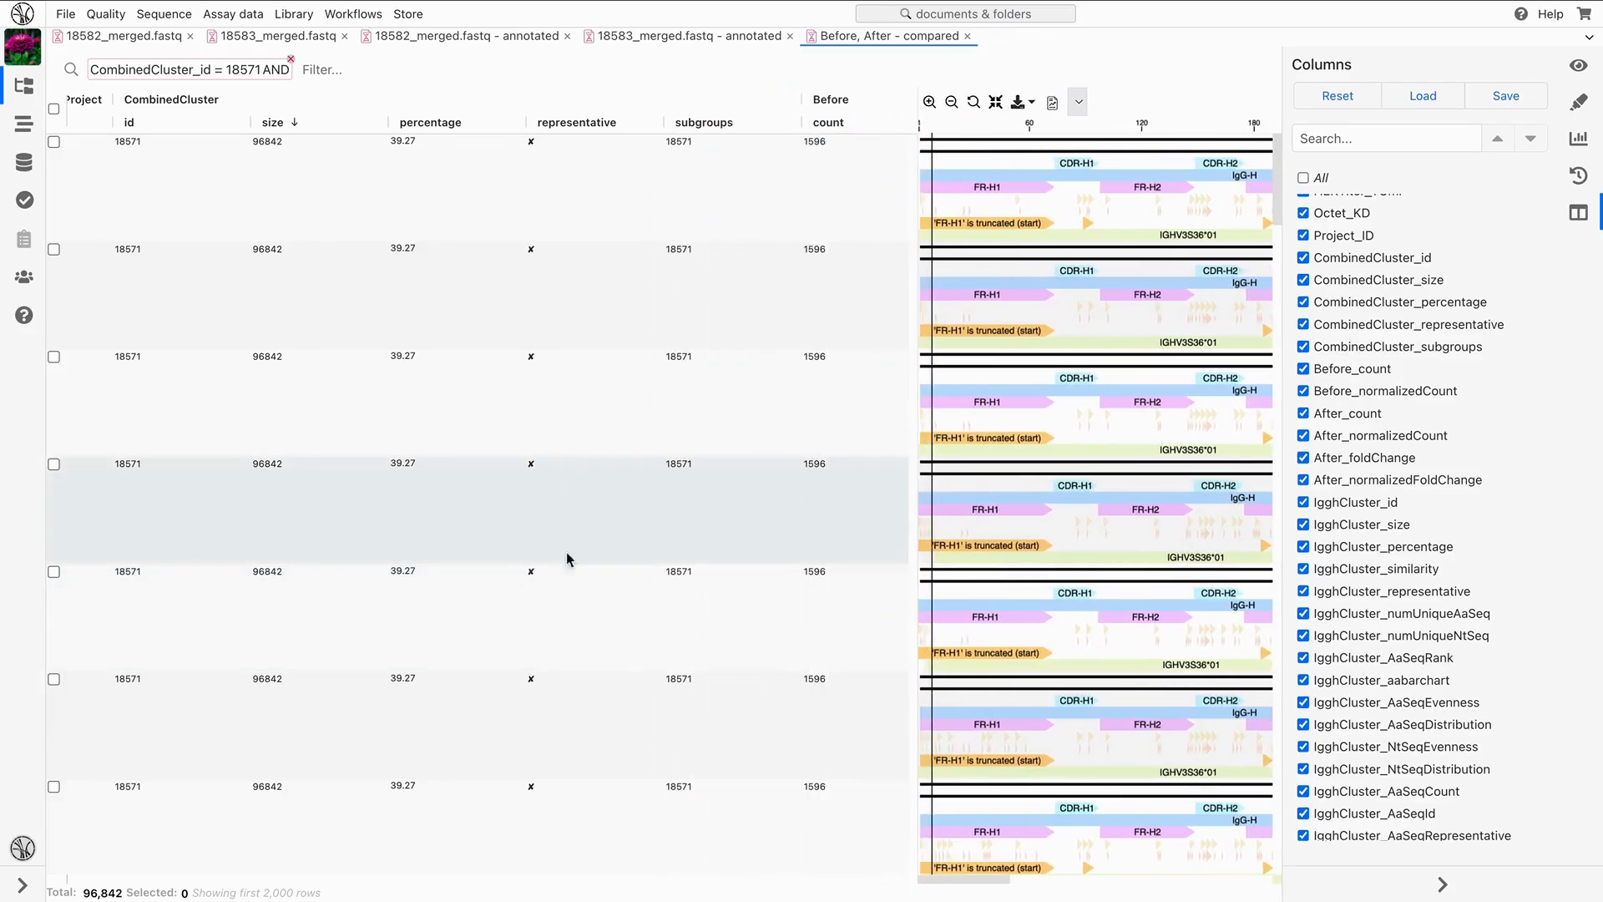
pyautogui.moveTo(103, 879); pyautogui.dragTo(153, 885)
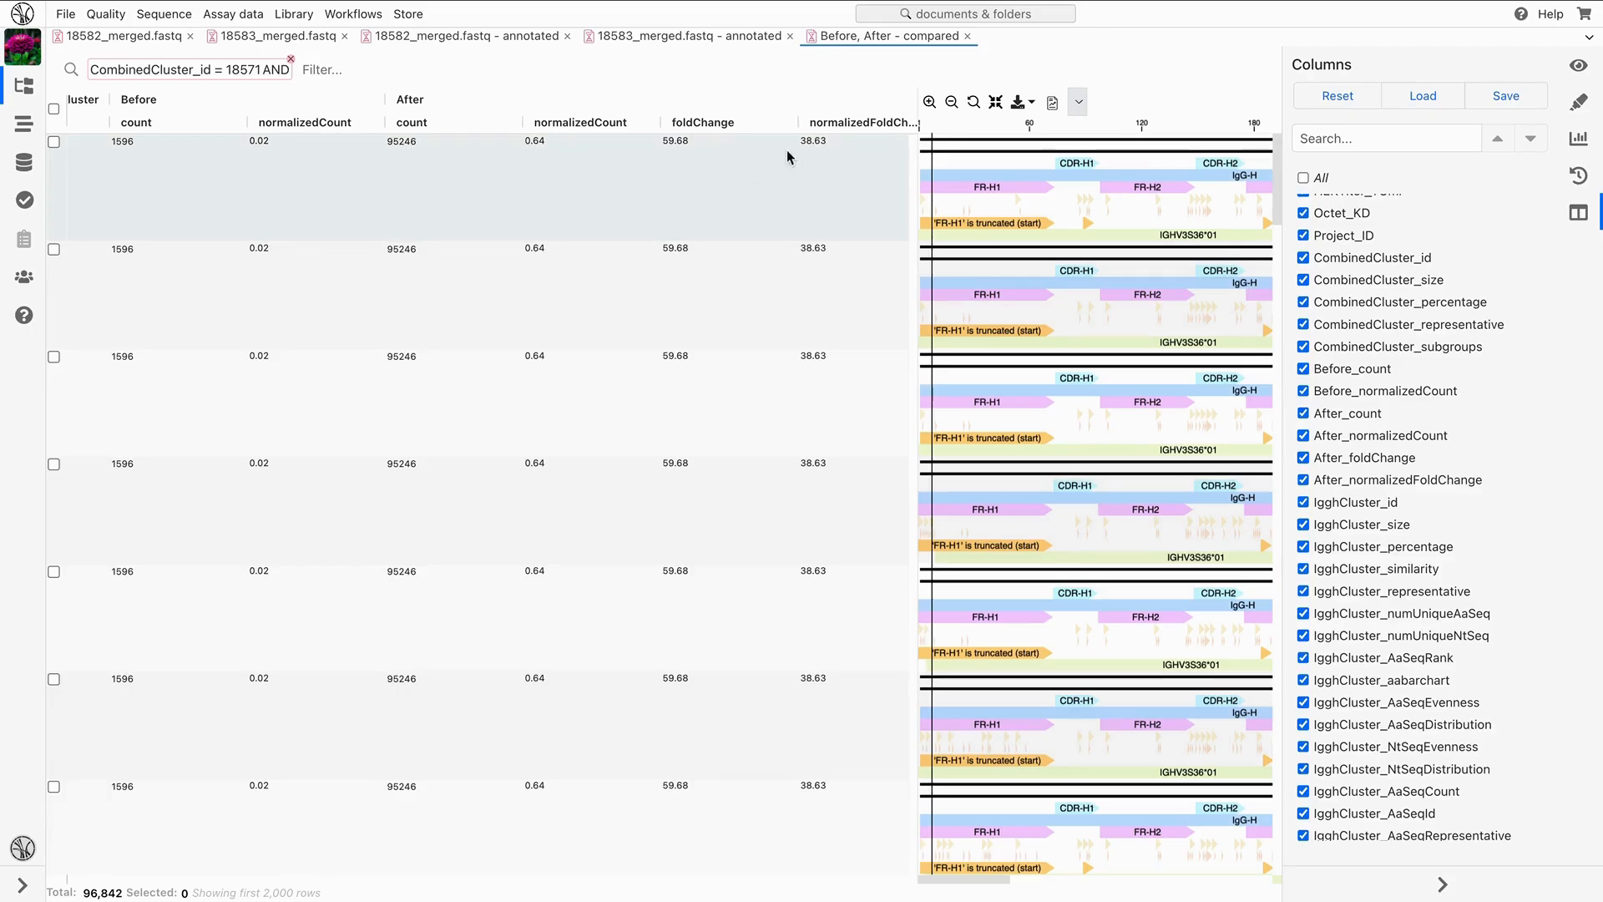
# Remove the CombinedCluster_id = 18571 filter and filter the table to CombinedCluster_representative = true
pyautogui.click(290, 61)
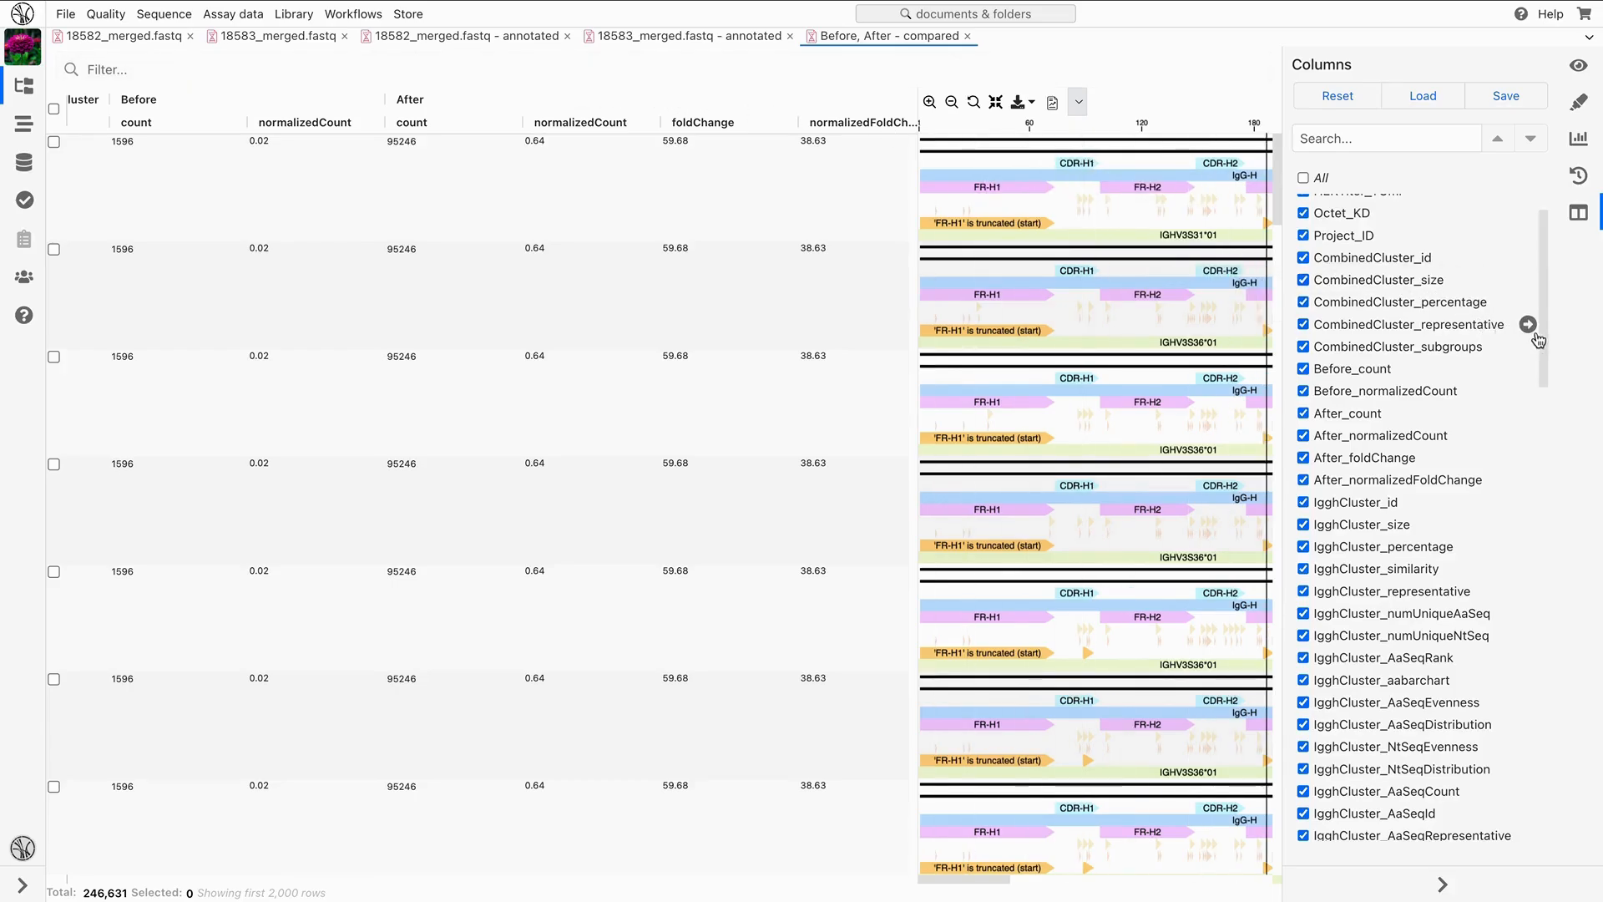
pyautogui.click(1531, 328)
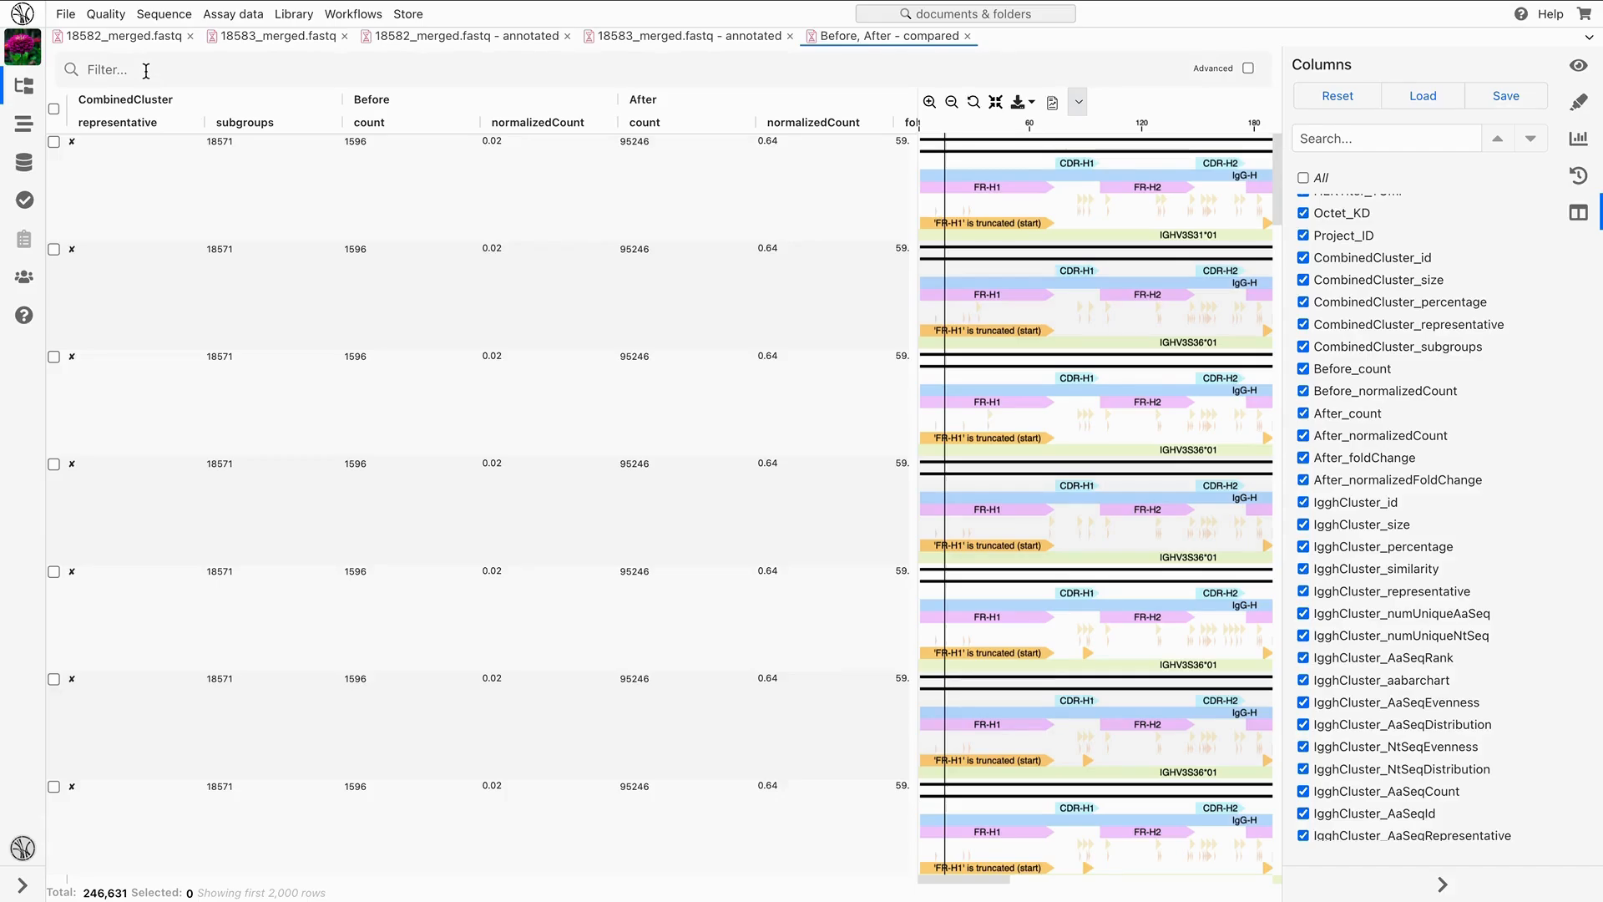
pyautogui.click(146, 71)
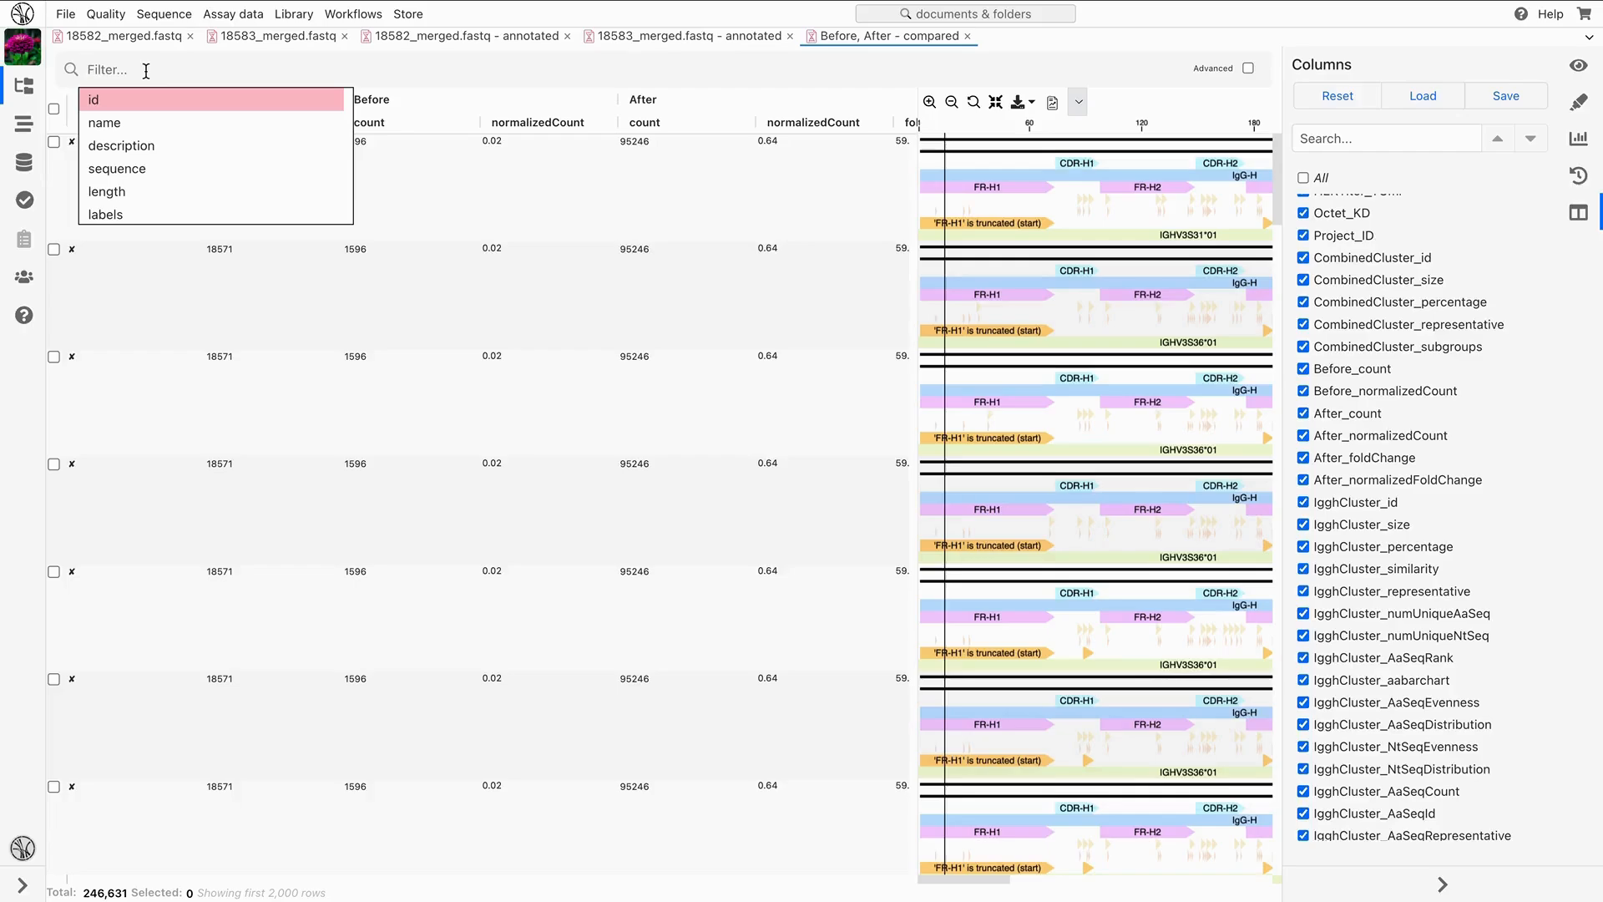
pyautogui.write('repres')
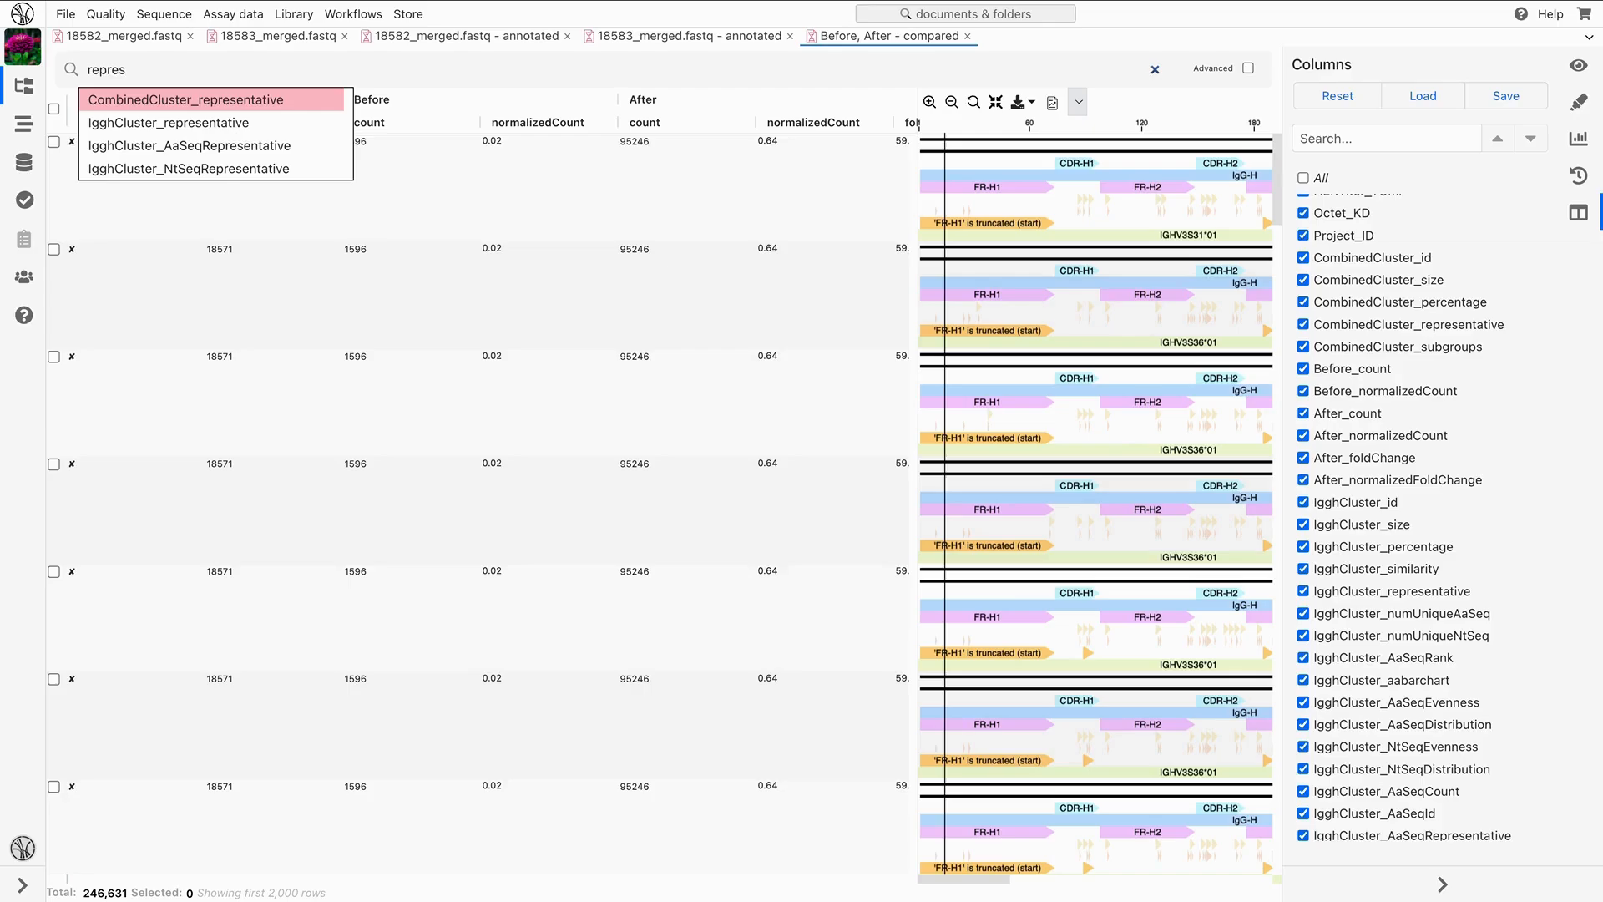
pyautogui.press('Down')
pyautogui.press('Up')
pyautogui.press('Return')
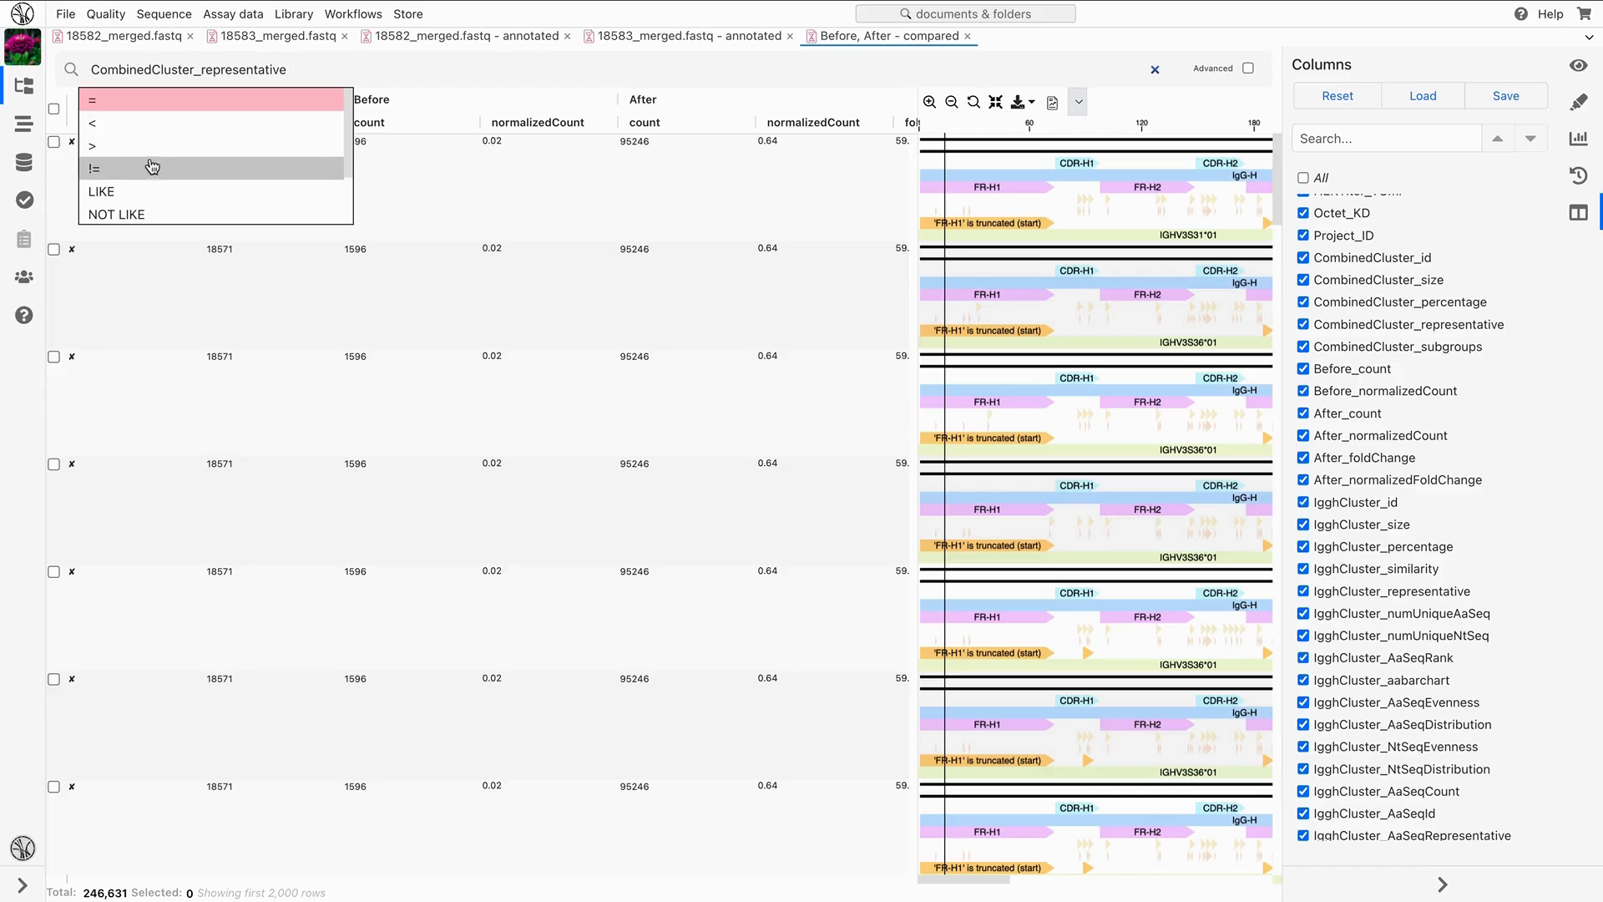
pyautogui.click(144, 103)
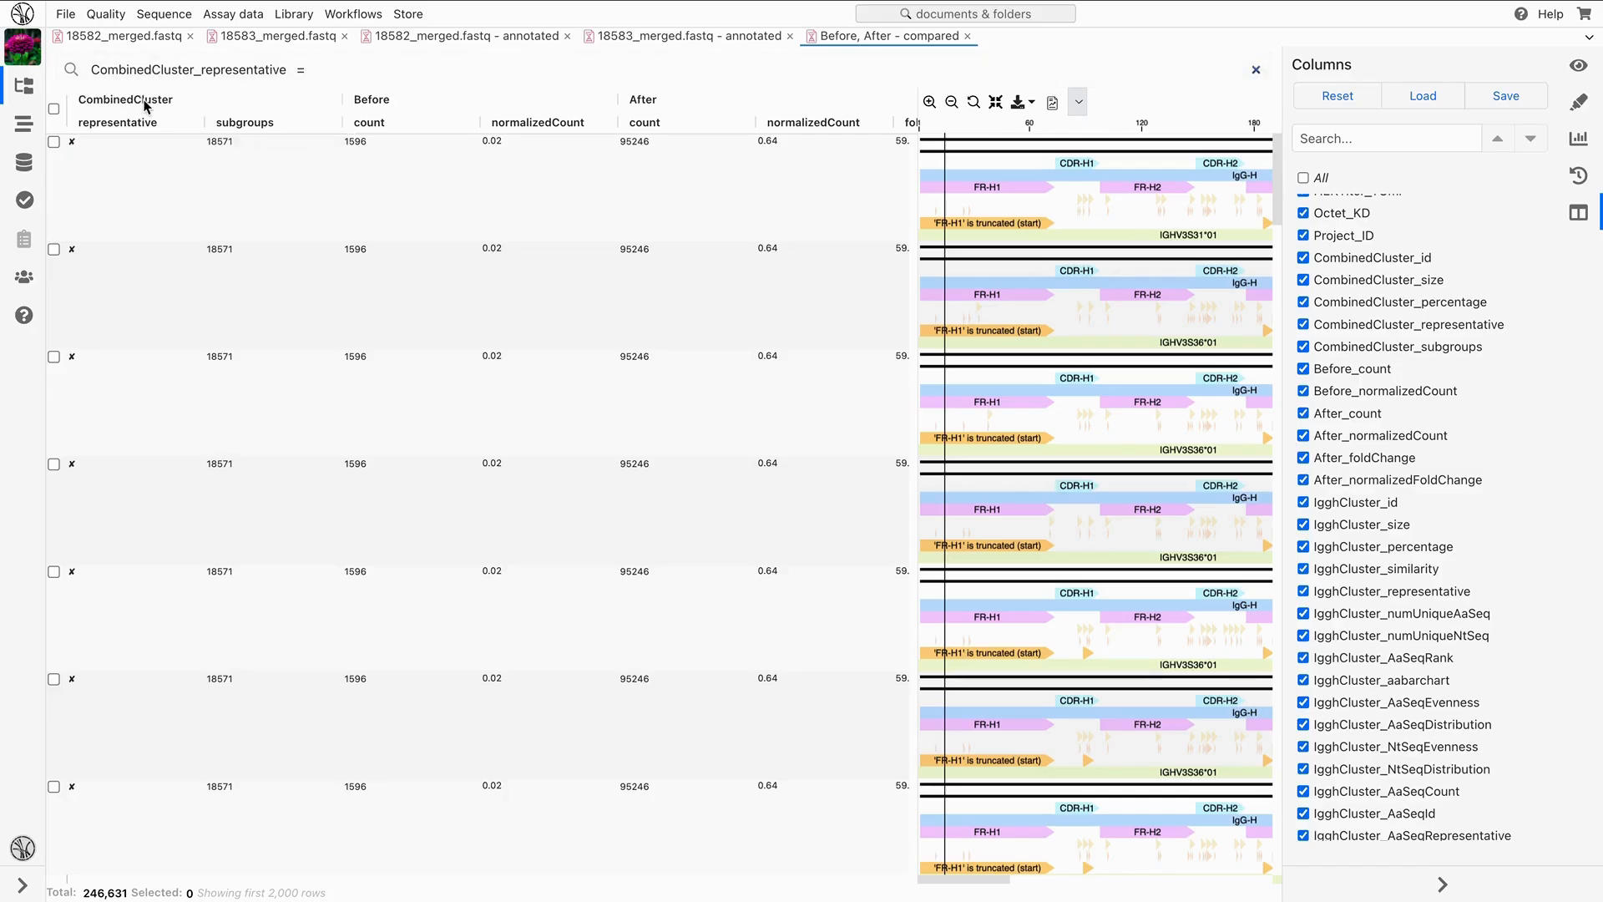
pyautogui.write('true')
pyautogui.press('Return')
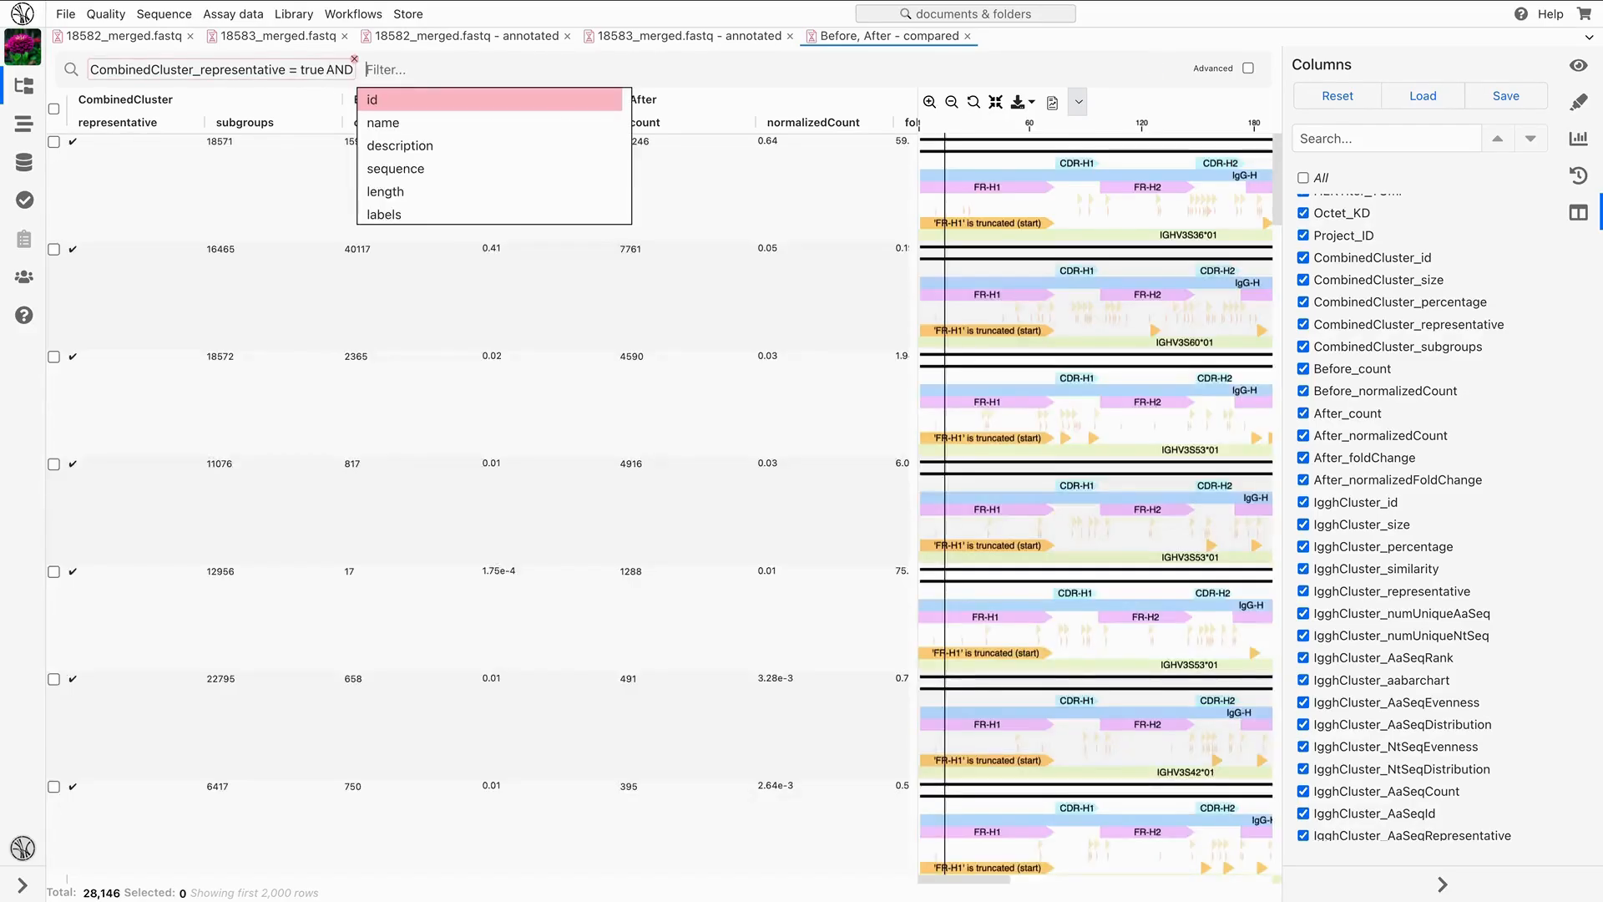
pyautogui.click(302, 99)
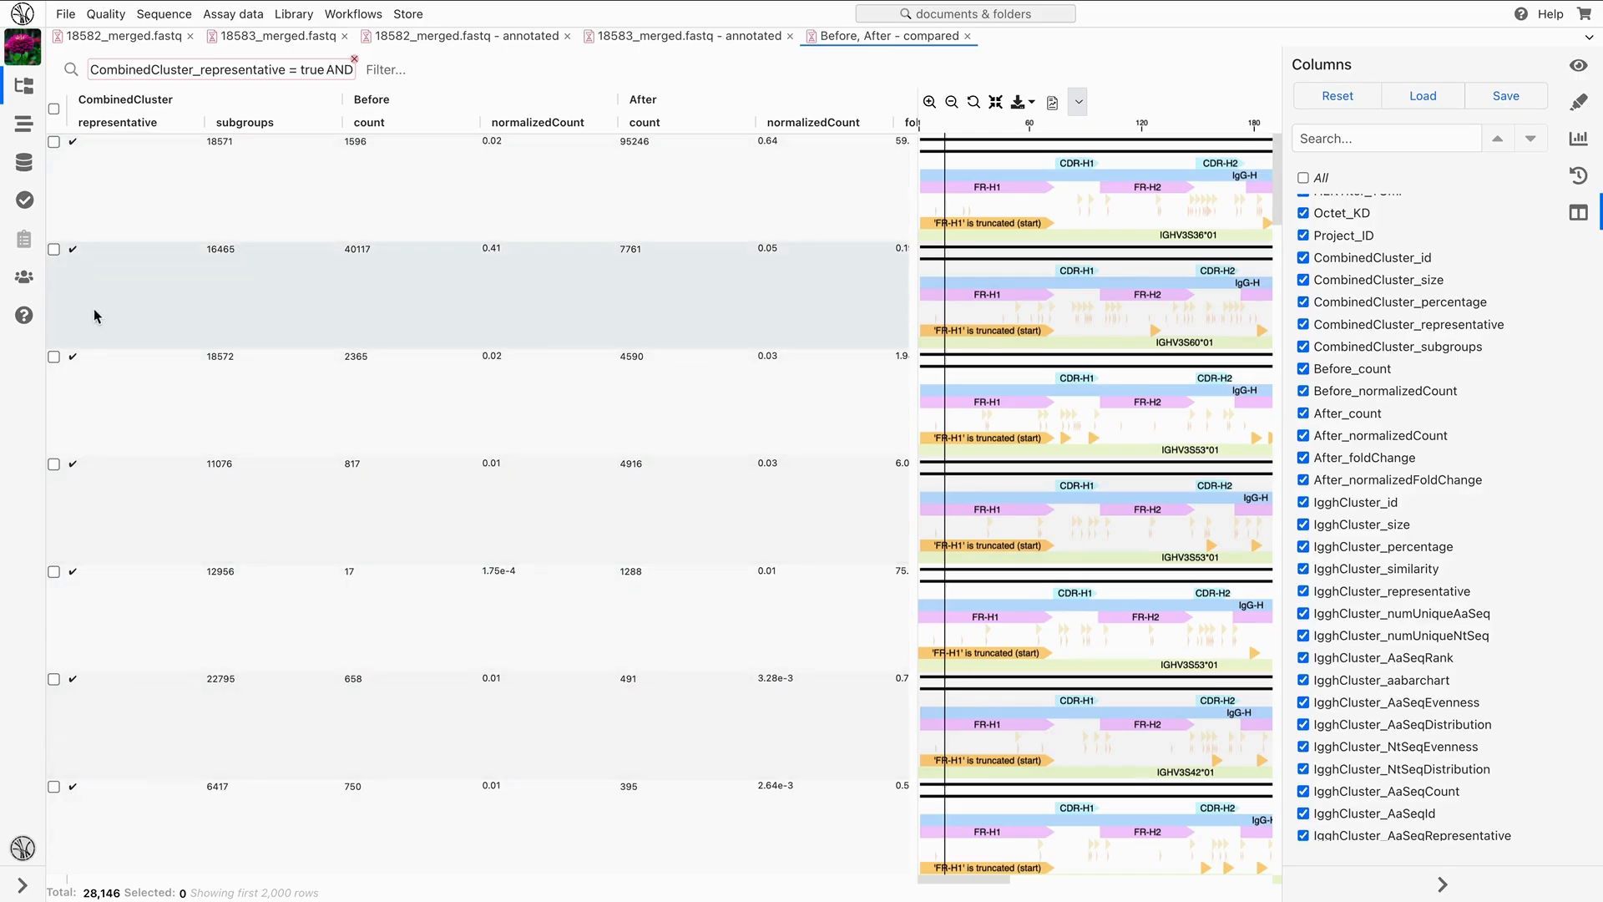
# Look over the representative sequences and their total, and add a Before_count > 1 filter
pyautogui.scroll(-5, 140, 407)
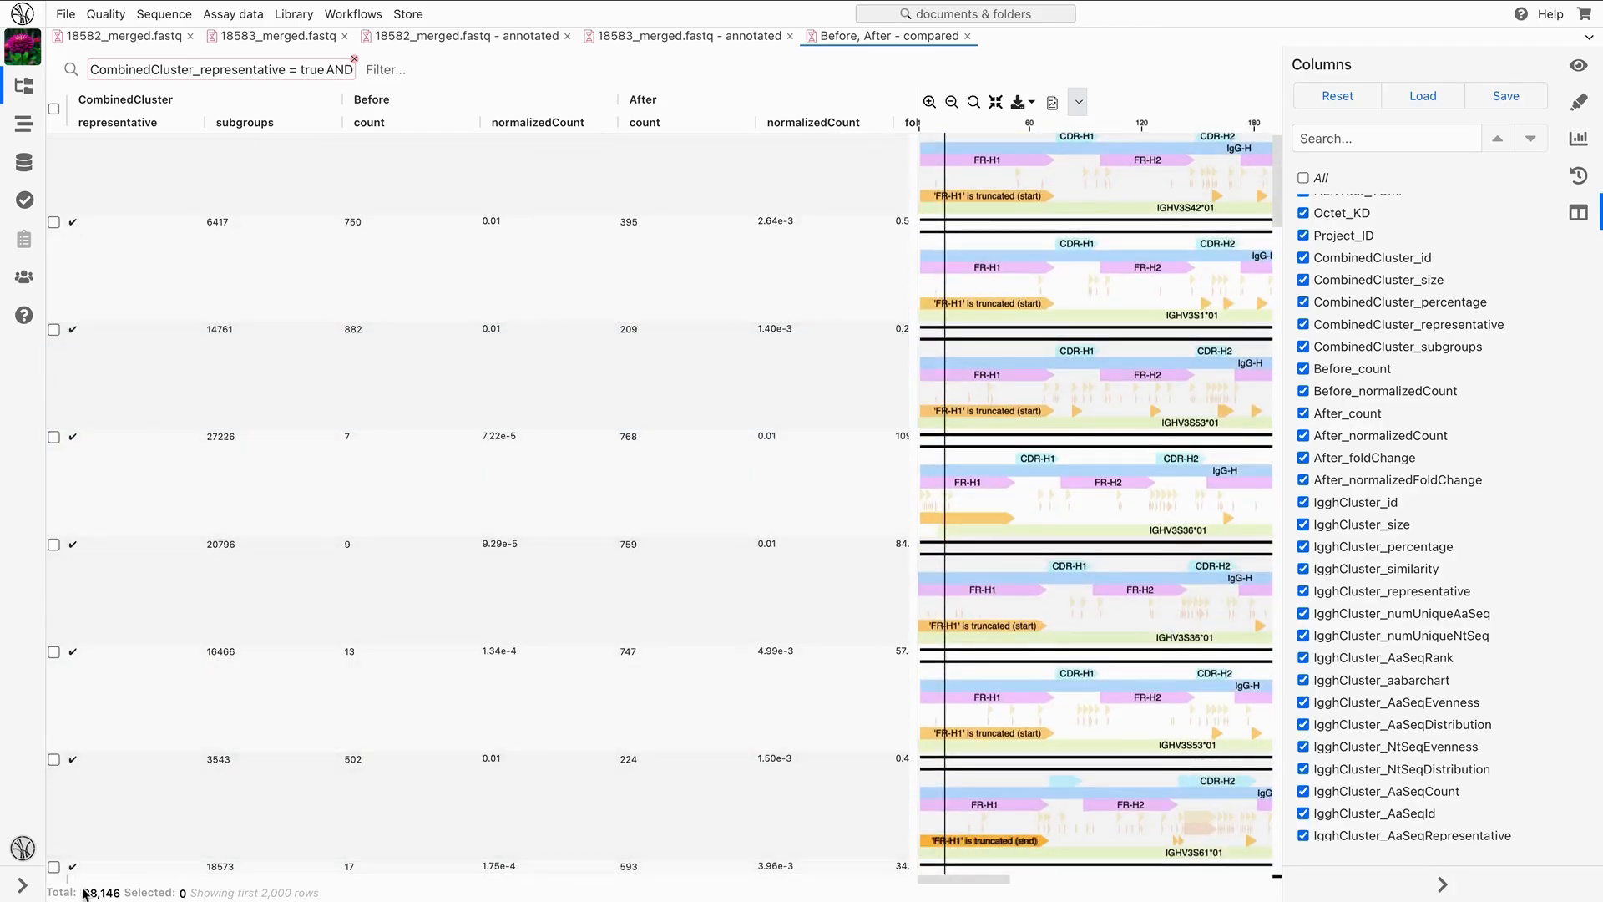
pyautogui.moveTo(85, 893); pyautogui.dragTo(132, 891)
pyautogui.scroll(3, 125, 476)
pyautogui.scroll(3, 146, 451)
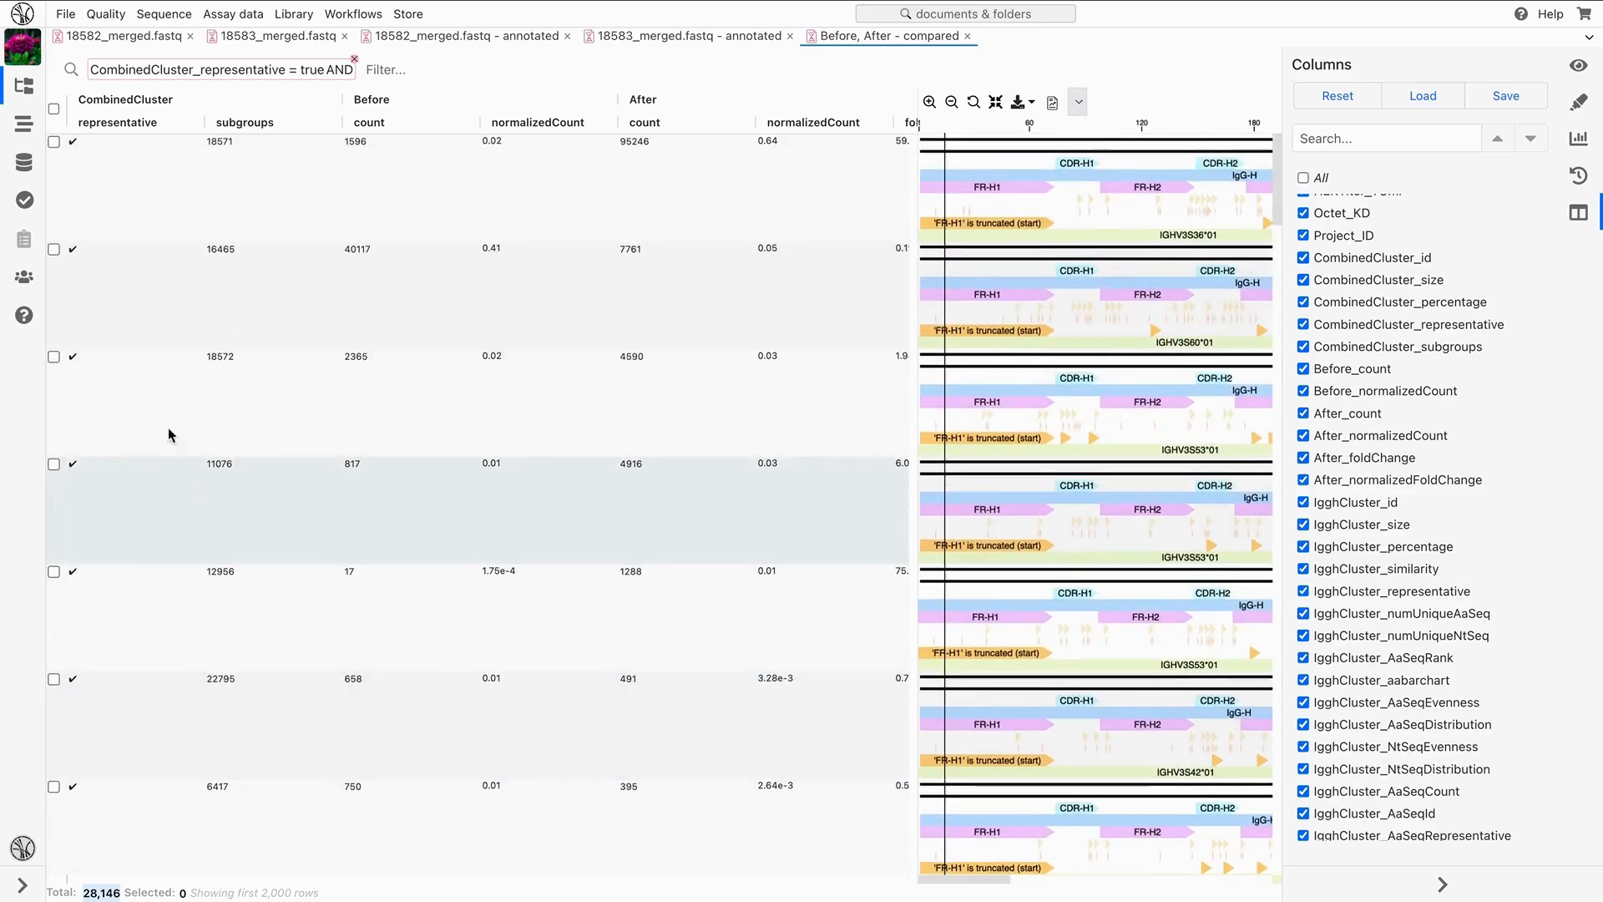
pyautogui.click(391, 70)
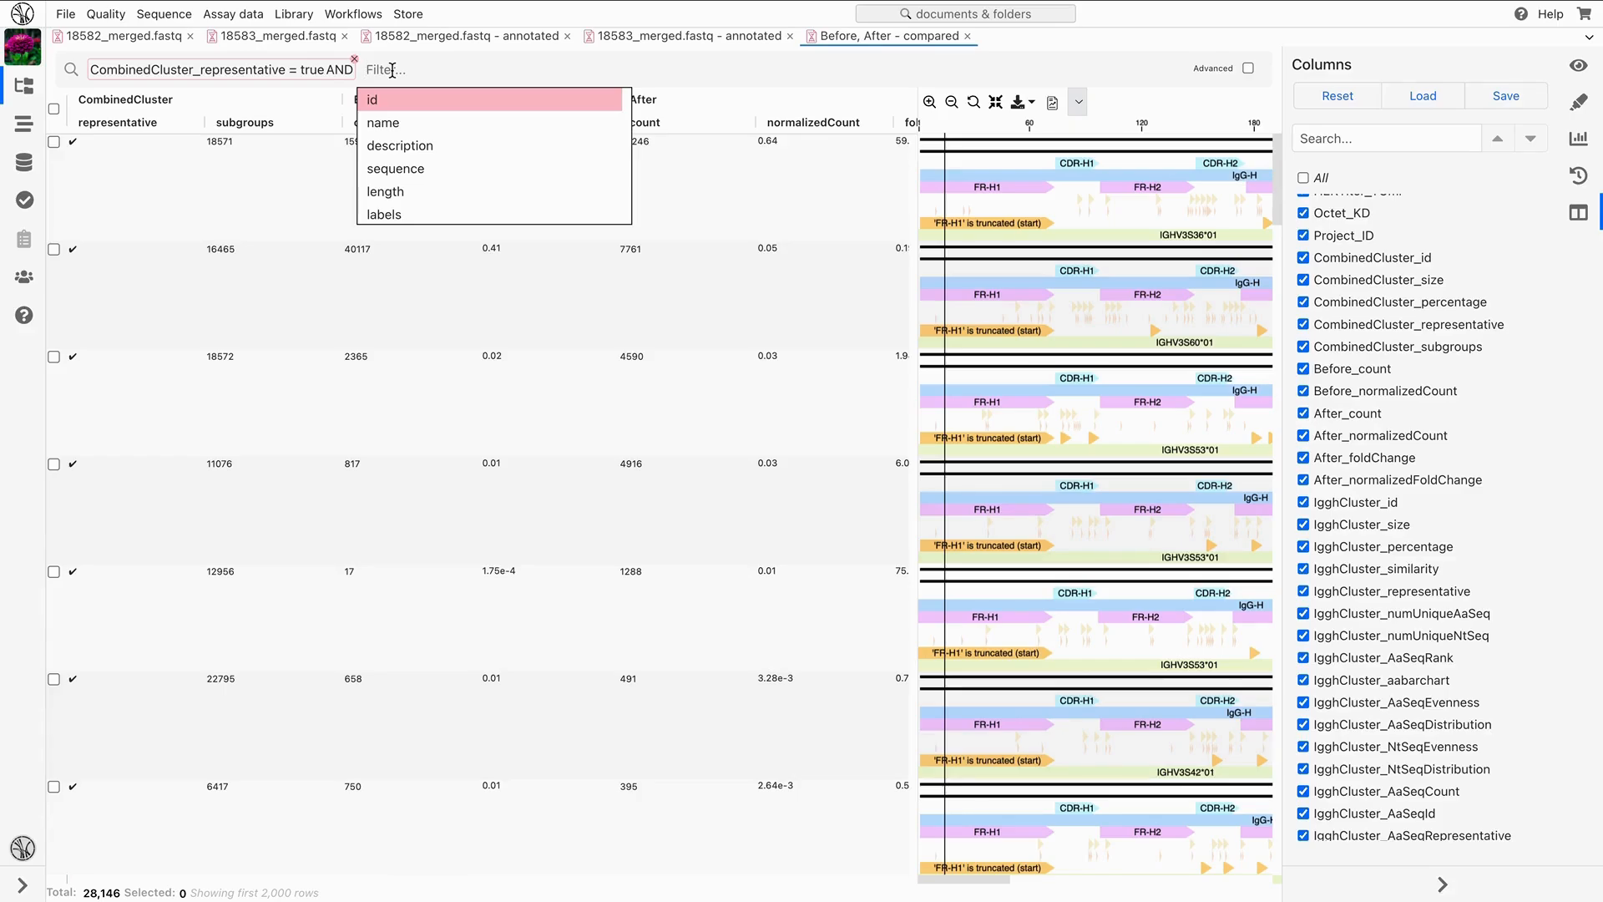
pyautogui.write('bef')
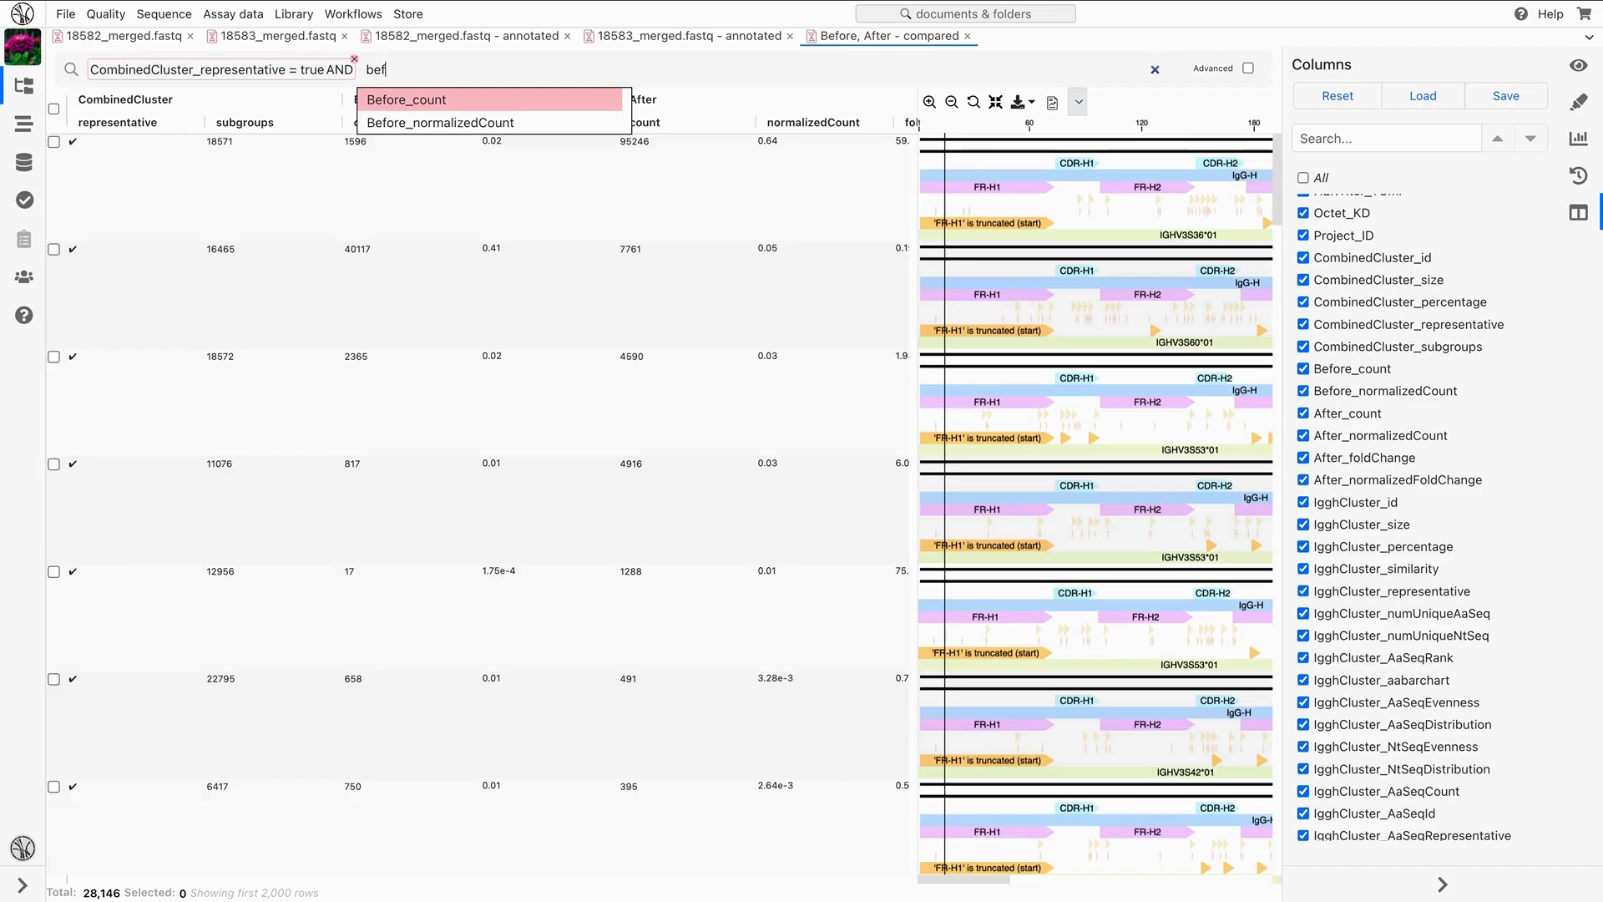
pyautogui.press('Return')
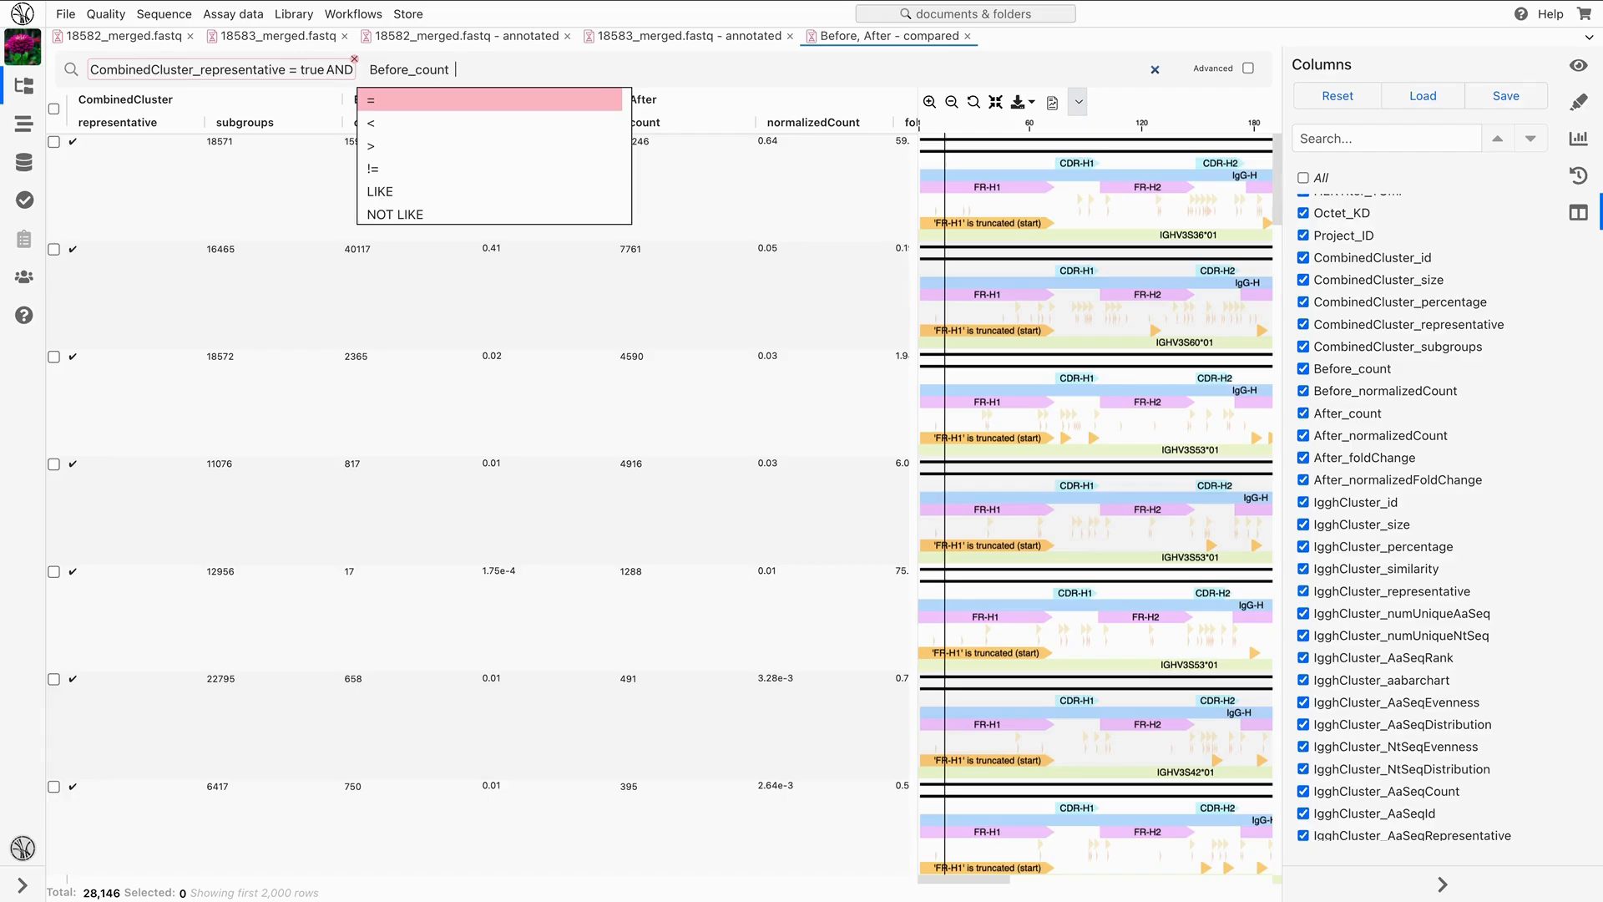
pyautogui.write('> ')
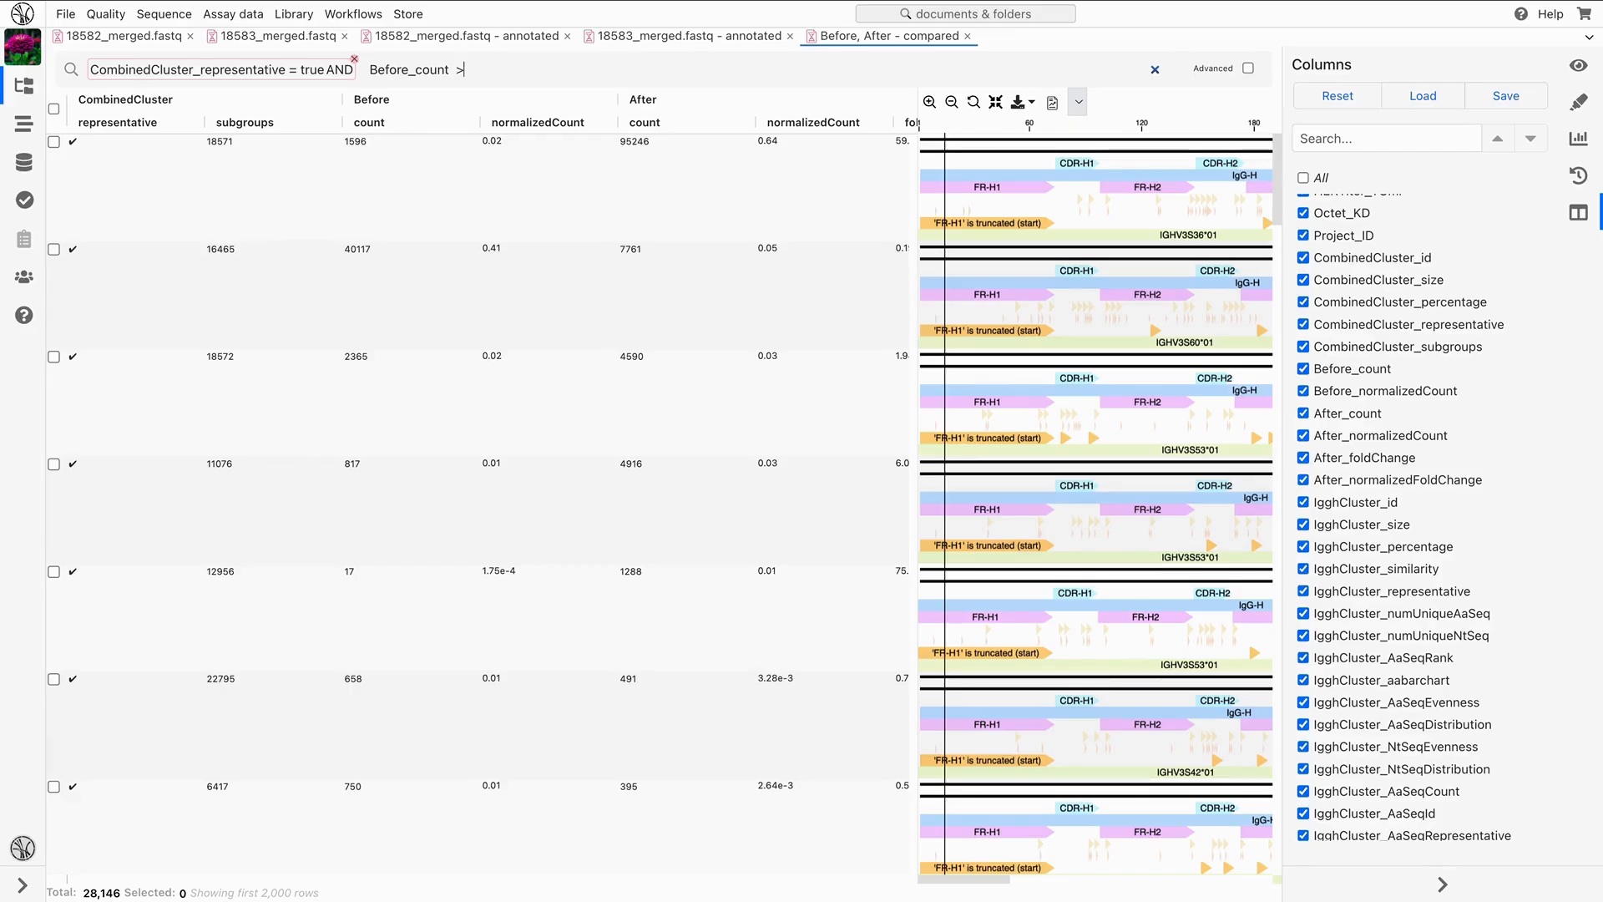
pyautogui.write('1')
pyautogui.press('Return')
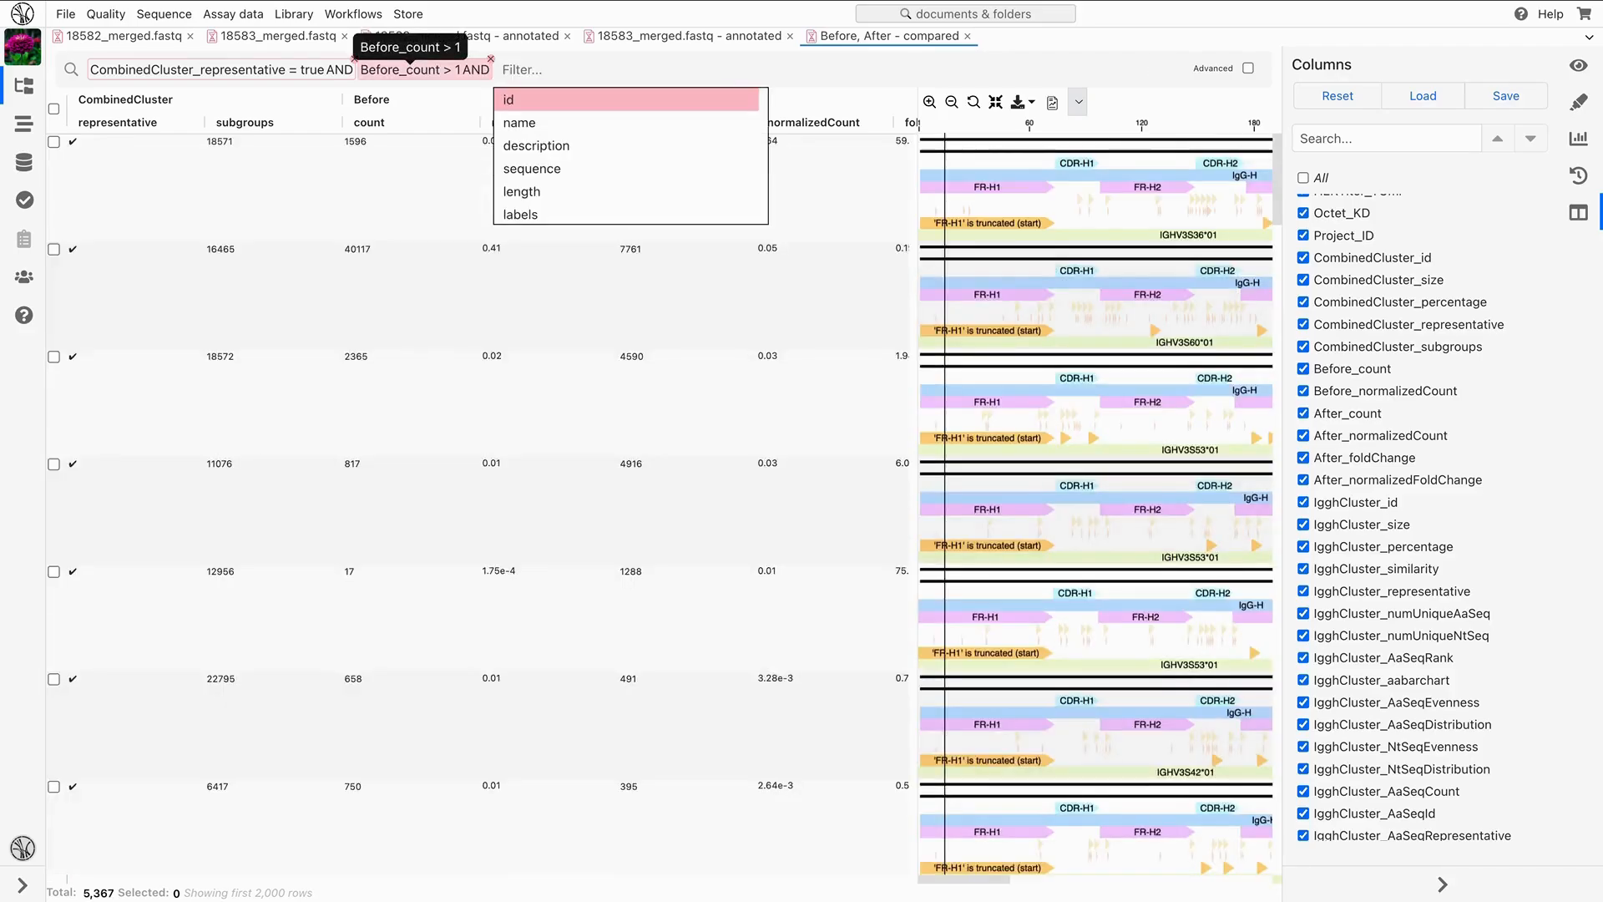
# Add a third filter condition, After_count > 1, to the table of representatives
pyautogui.write('after')
pyautogui.click(523, 100)
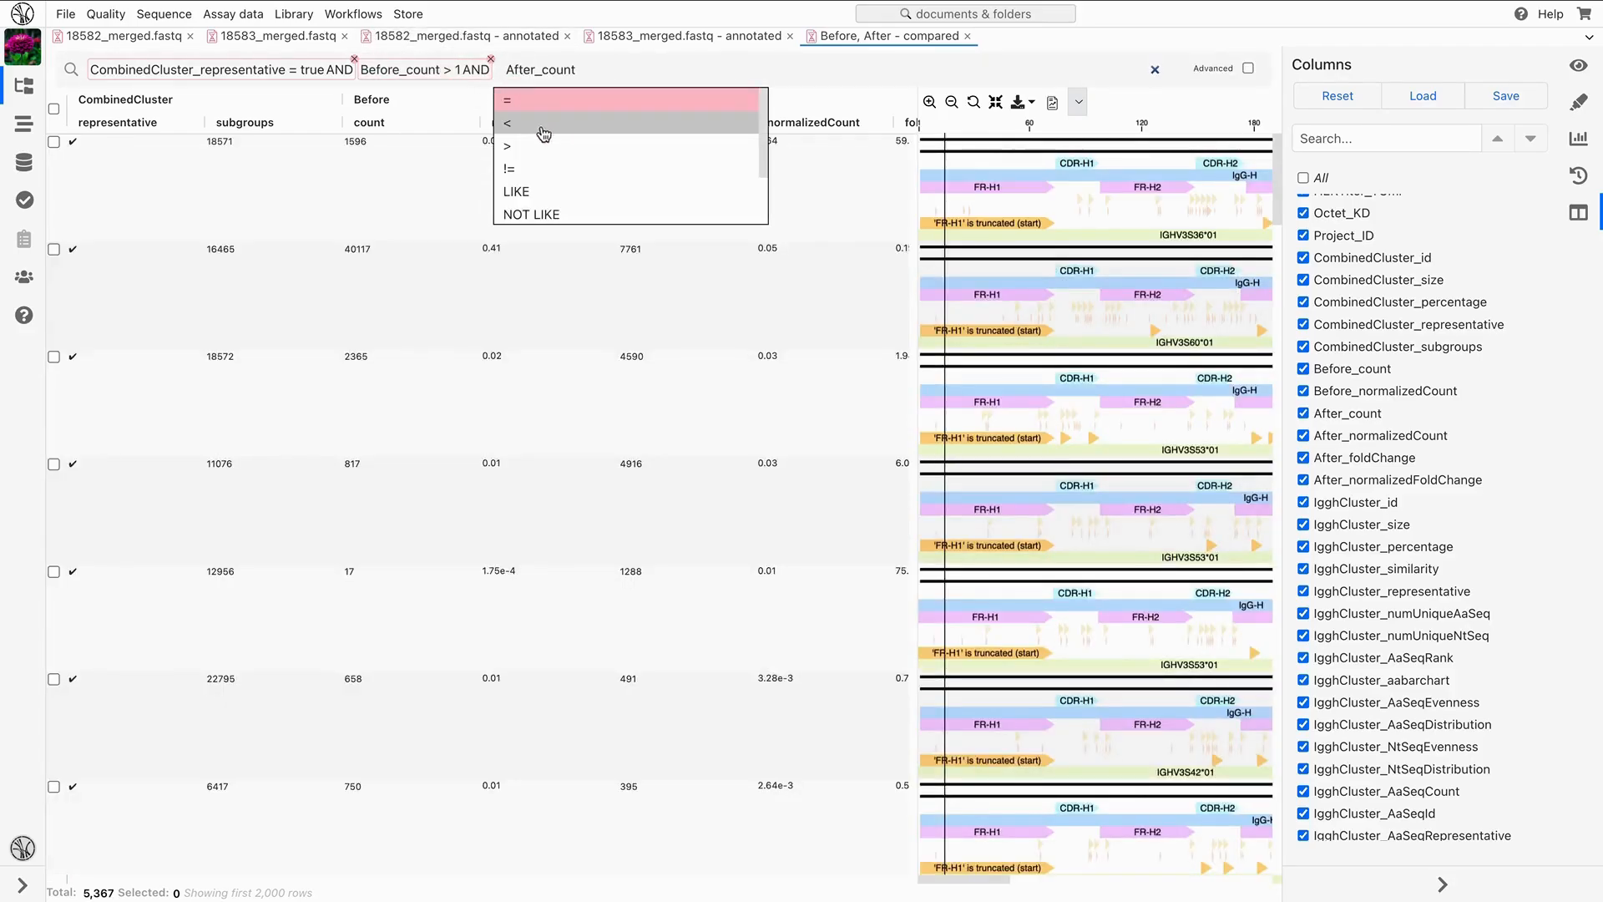
pyautogui.click(568, 134)
pyautogui.write('1')
pyautogui.press('Return')
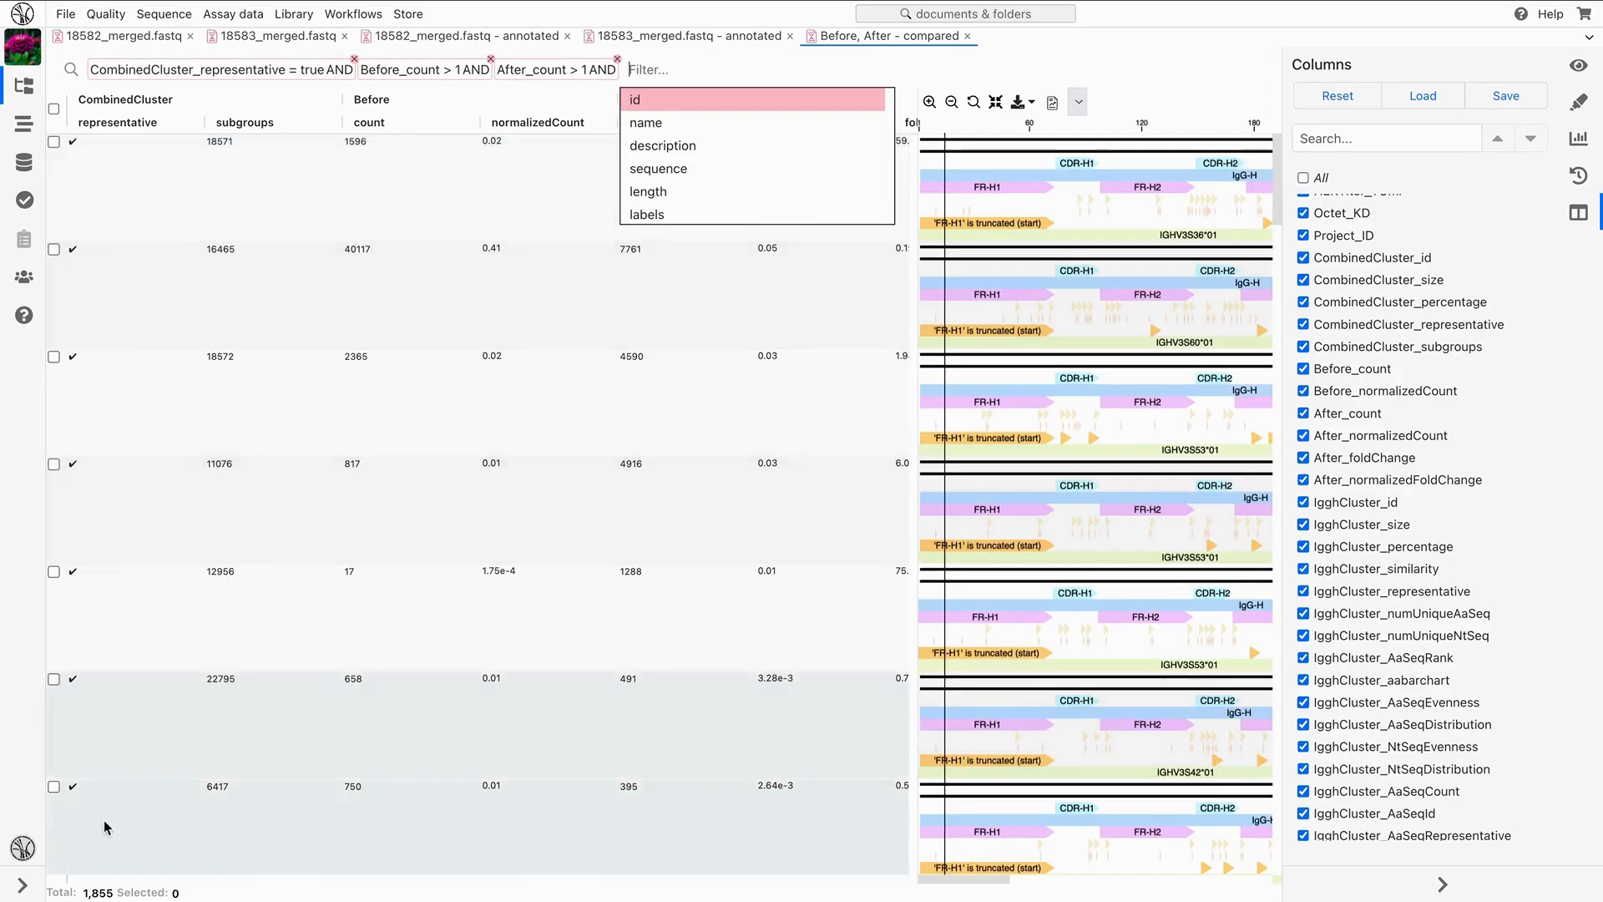
# Check the filtered total and sort the representatives by After foldChange in descending order
pyautogui.click(109, 890)
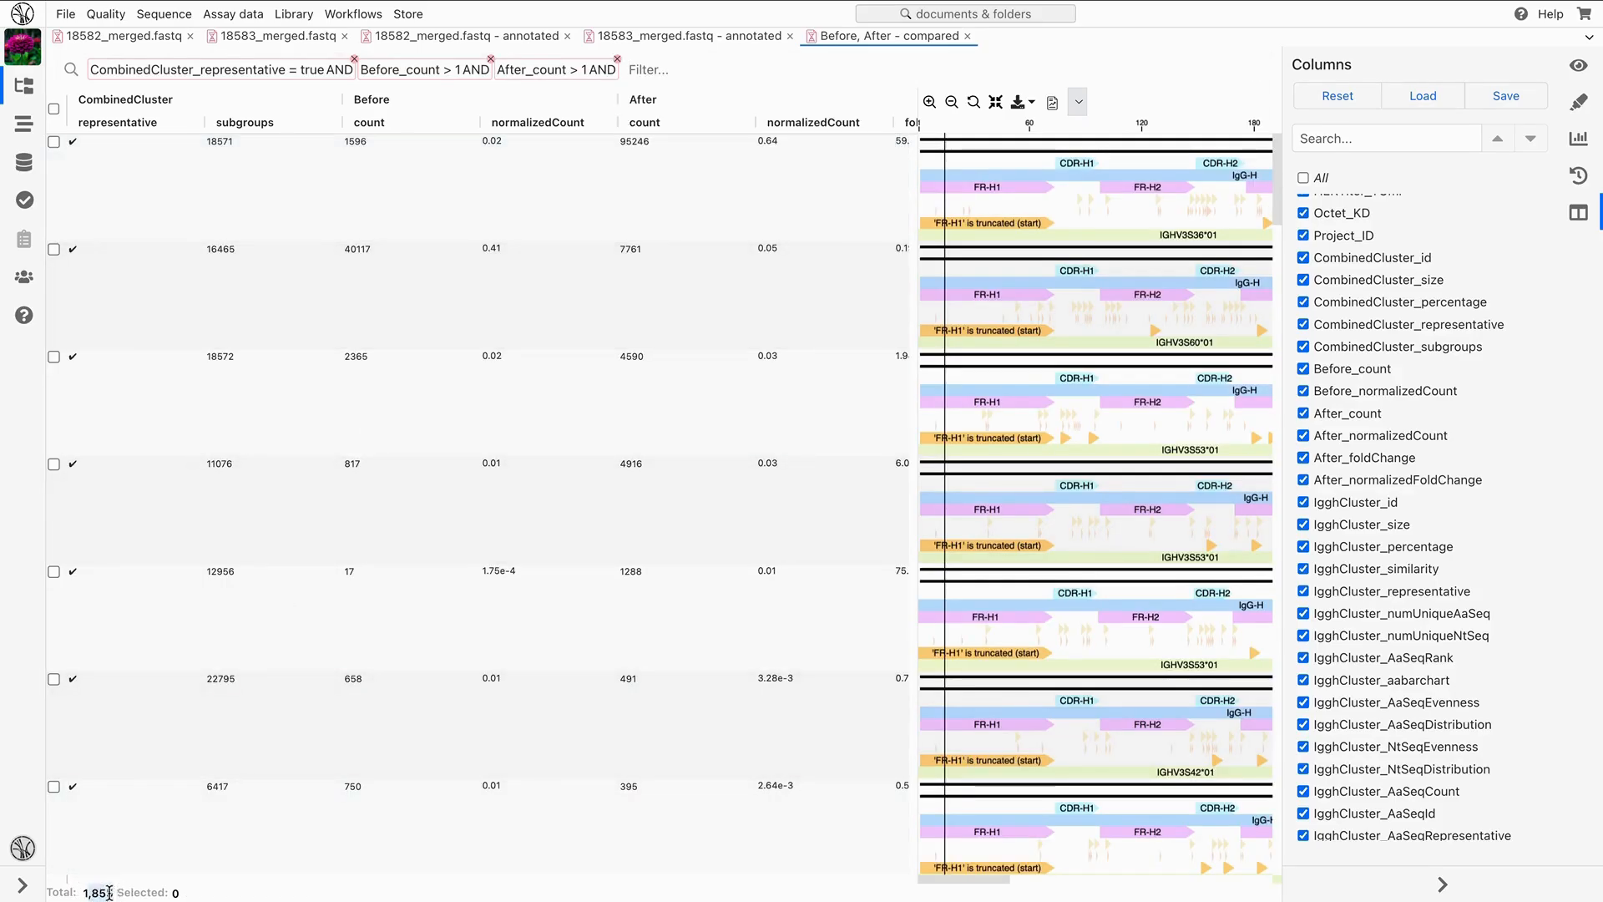
pyautogui.scroll(-1, 332, 596)
pyautogui.scroll(-1, 627, 572)
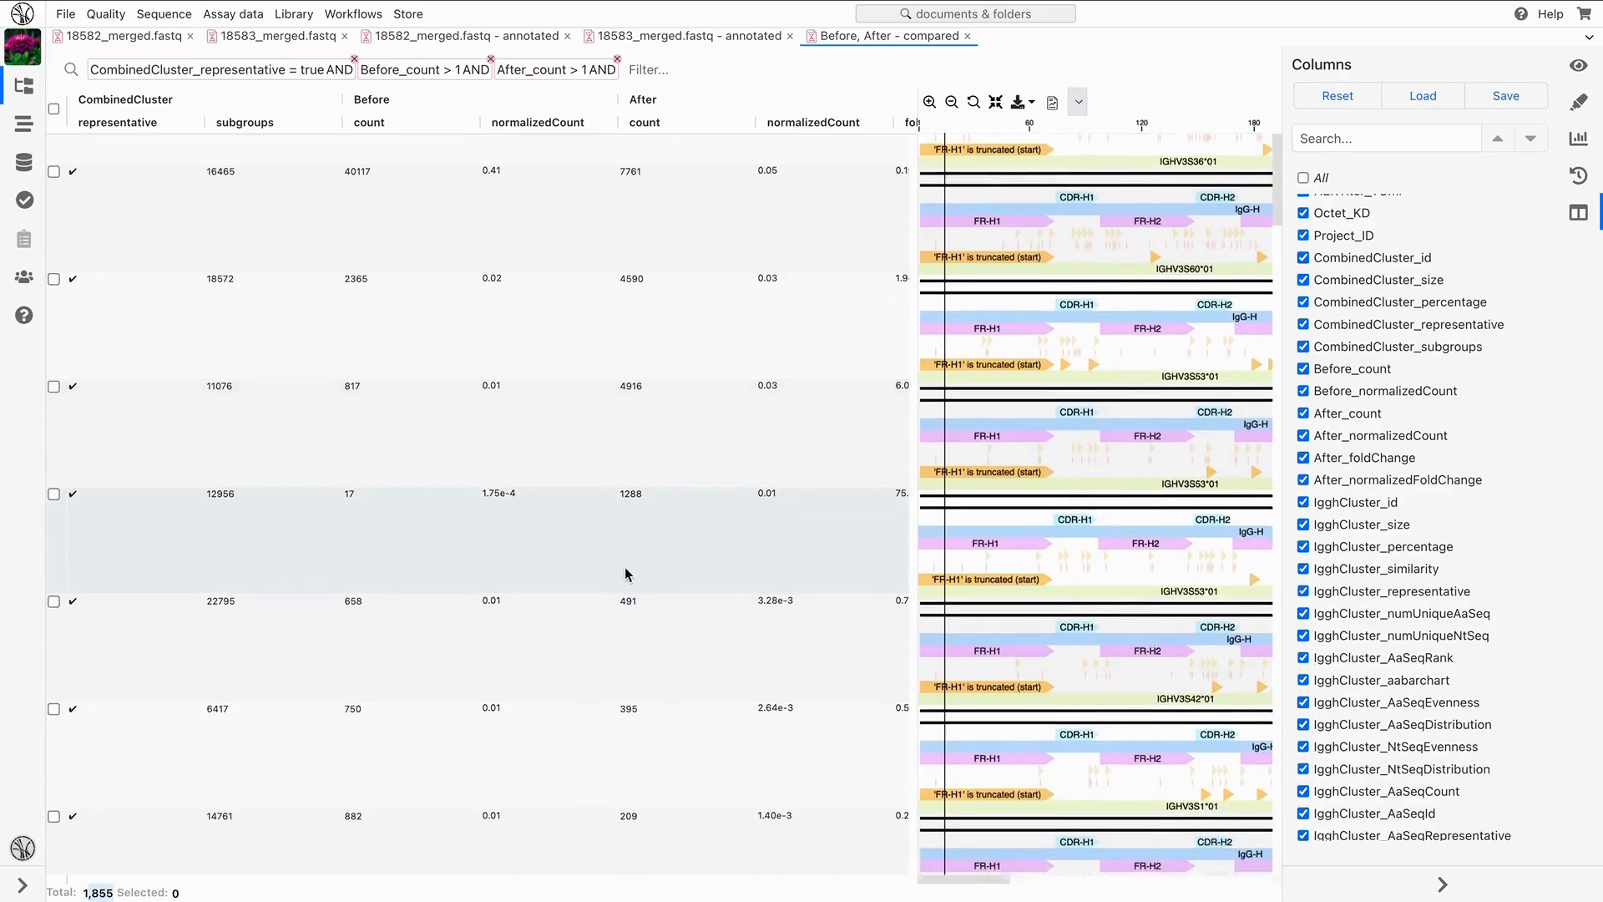
pyautogui.scroll(2, 627, 504)
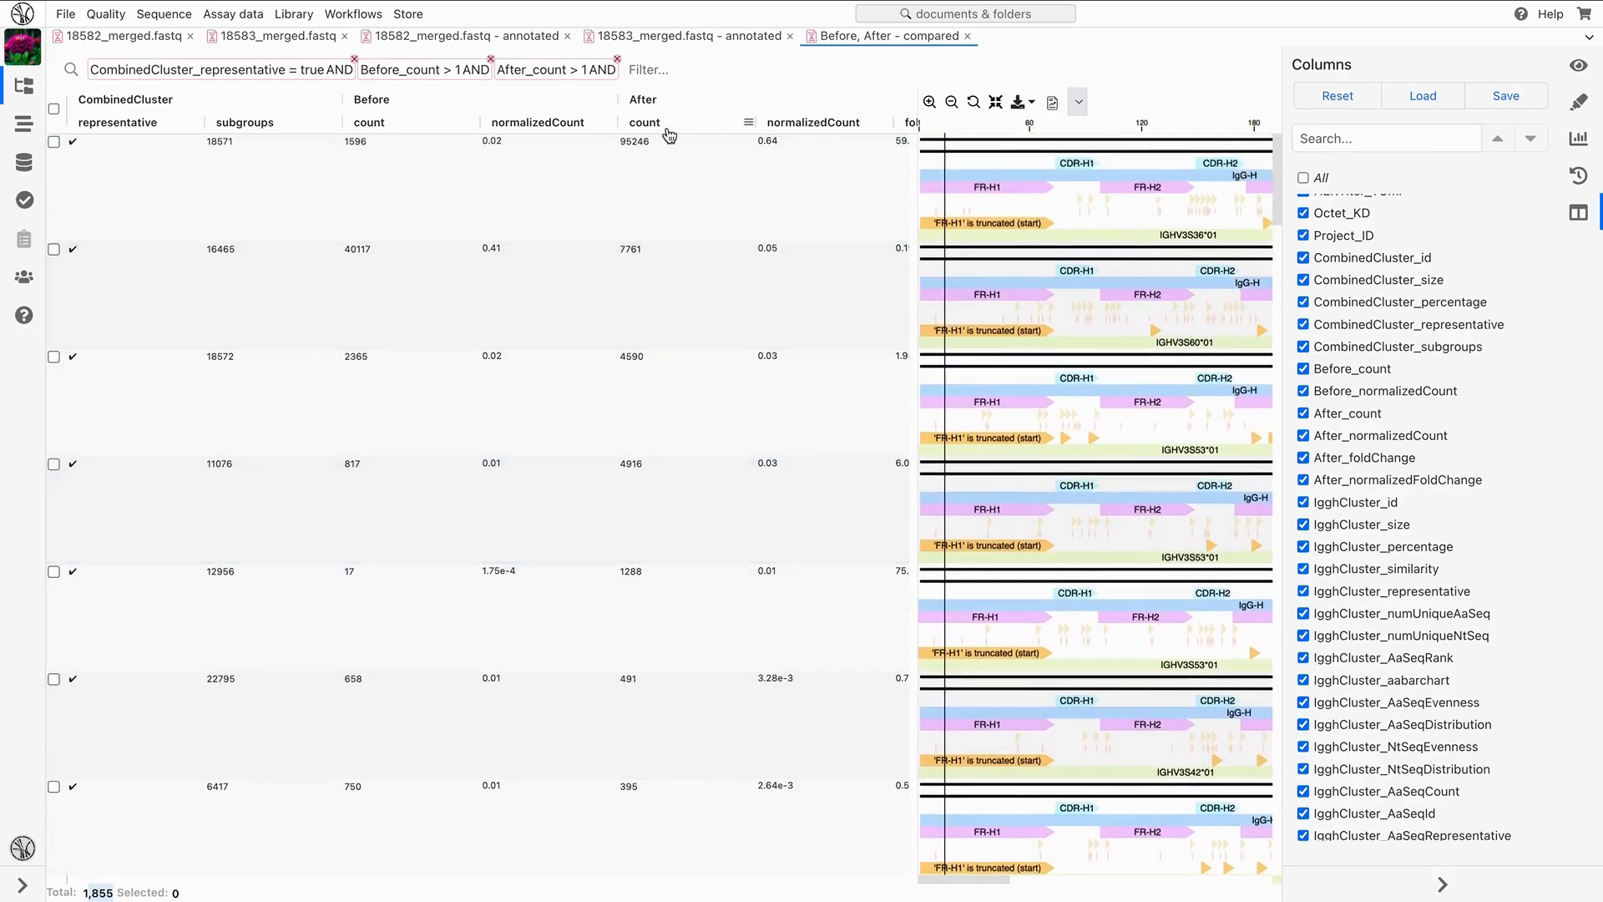
pyautogui.moveTo(144, 881); pyautogui.dragTo(152, 879)
pyautogui.click(798, 125)
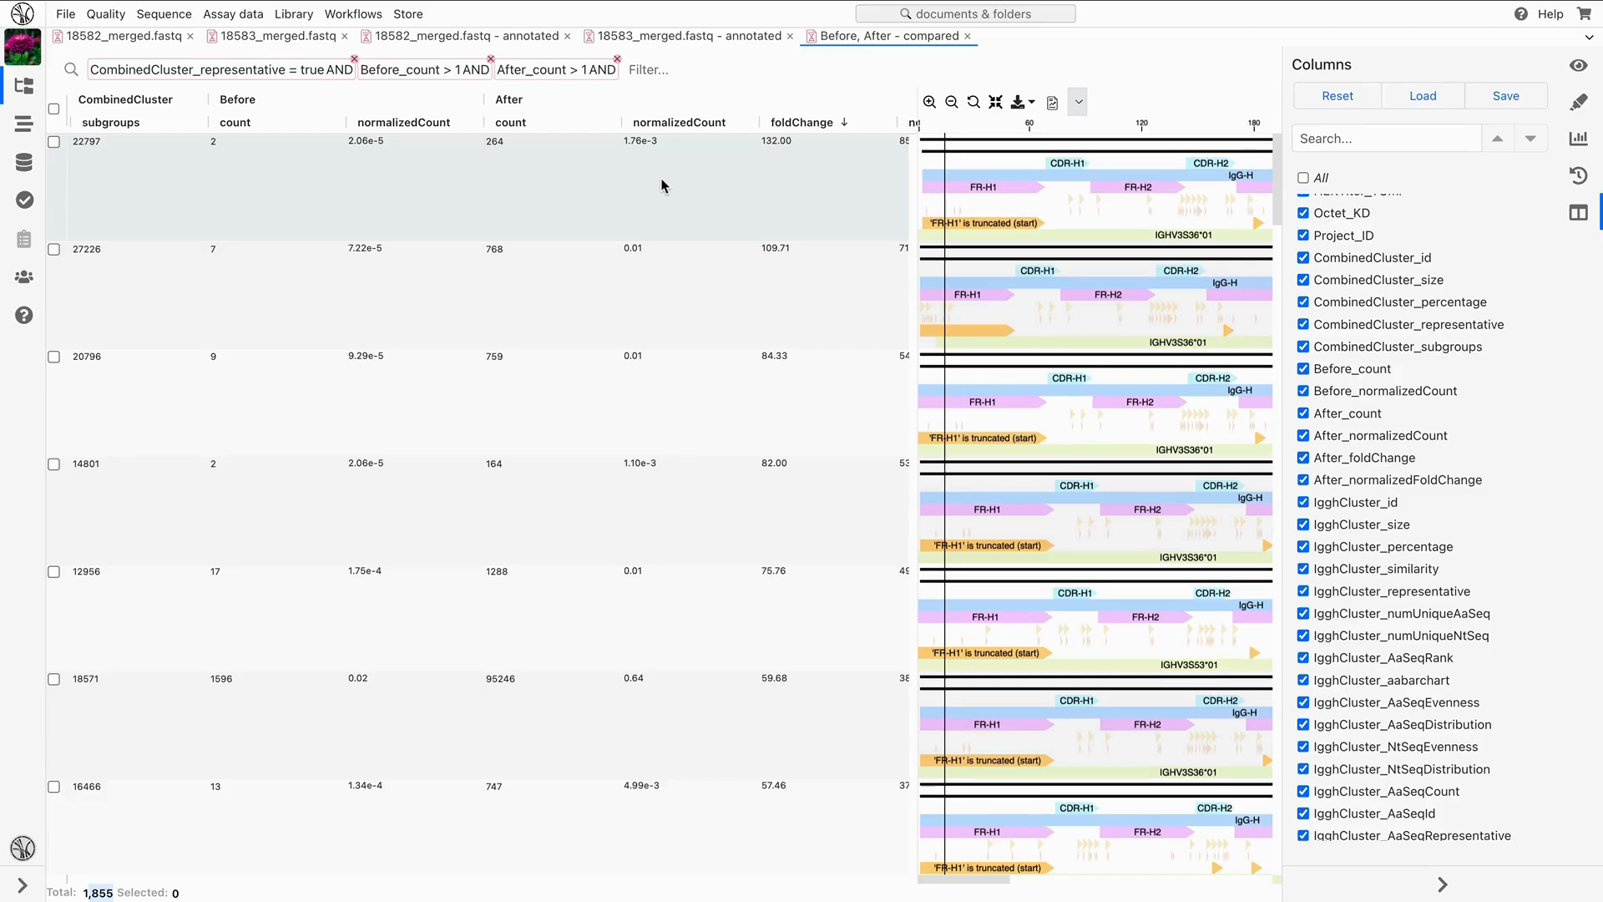
# Select the 30 representative rows with the highest fold change, from cluster 22797 down to cluster 27760
pyautogui.click(657, 171)
pyautogui.scroll(-10, 702, 465)
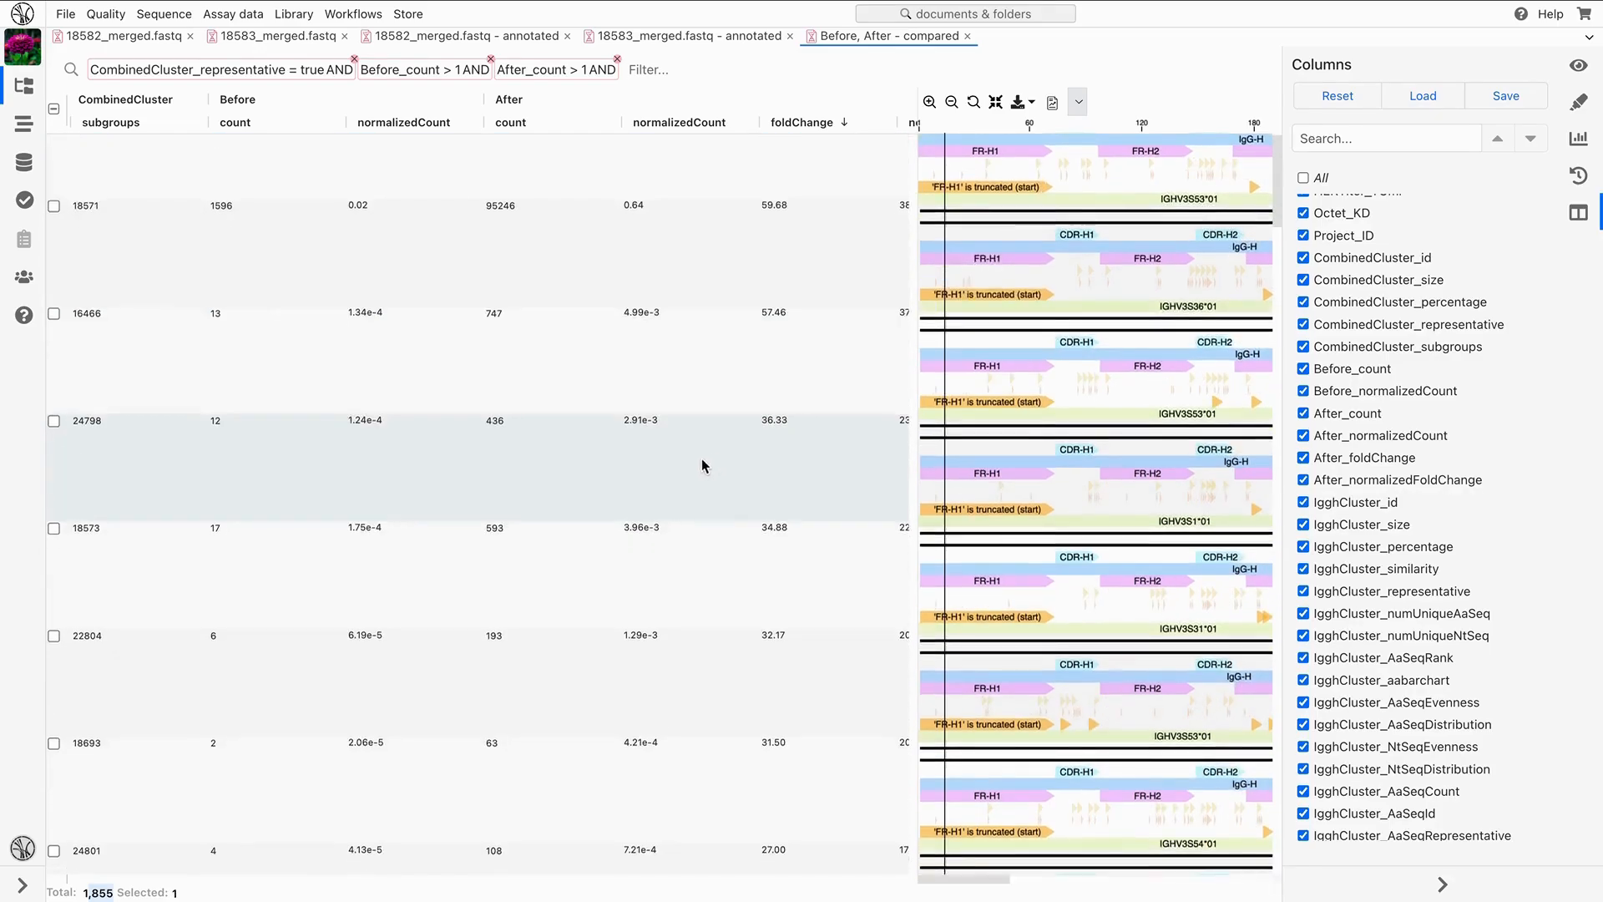
pyautogui.keyDown('shift'); pyautogui.click(650, 555); pyautogui.keyUp('shift')
pyautogui.scroll(-1, 597, 664)
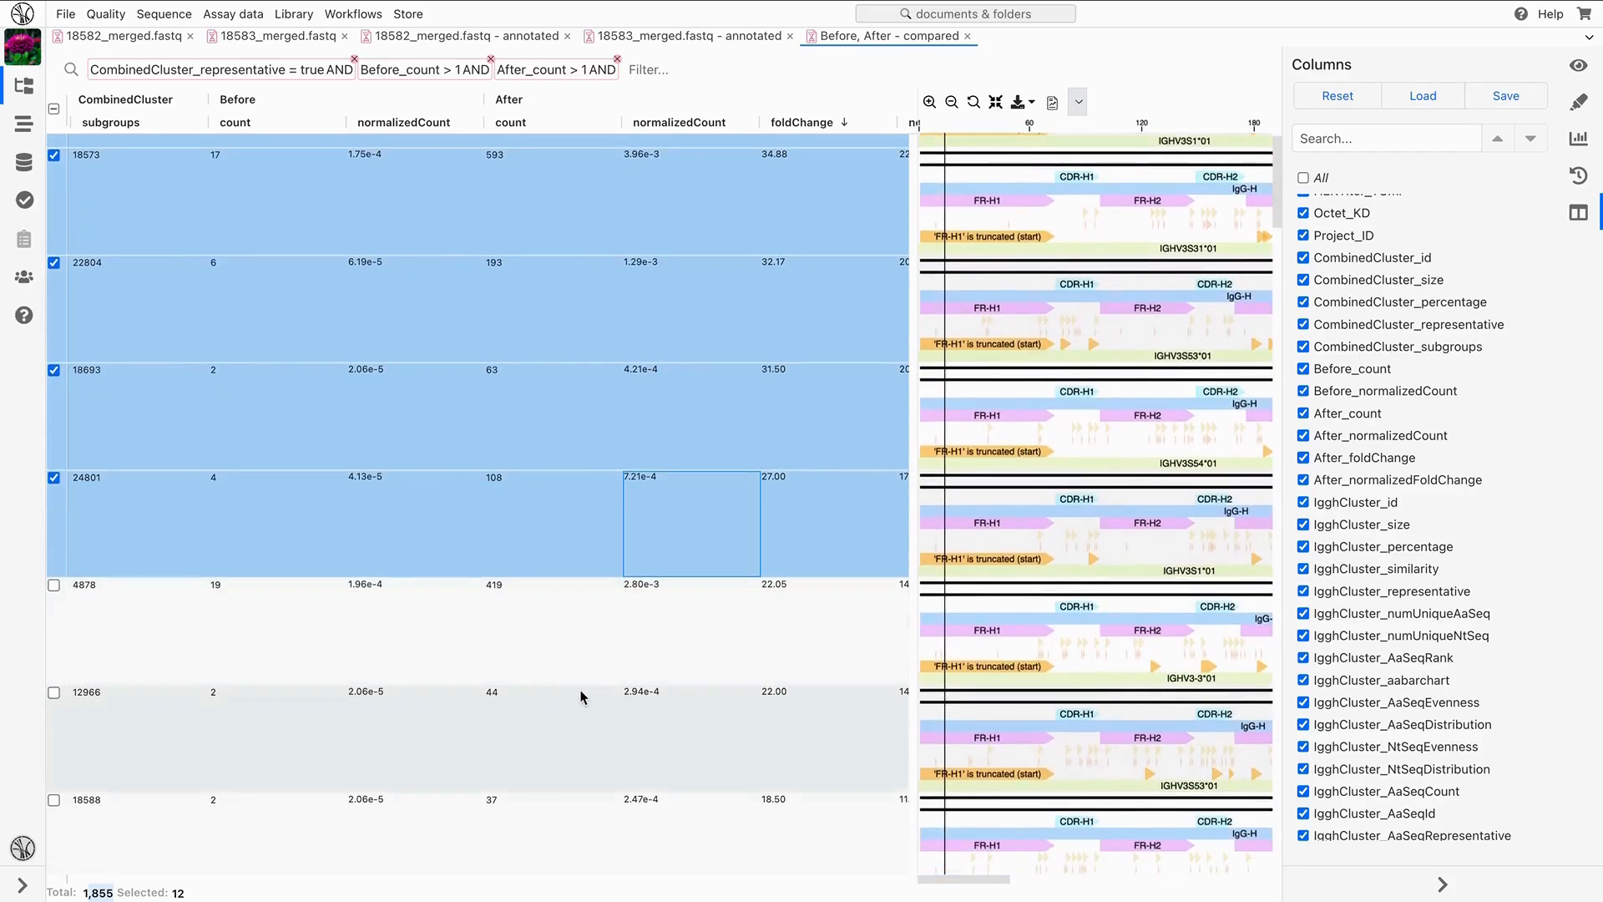
pyautogui.keyDown('shift'); pyautogui.click(565, 743); pyautogui.keyUp('shift')
pyautogui.scroll(-3, 563, 735)
pyautogui.keyDown('shift'); pyautogui.click(554, 712); pyautogui.keyUp('shift')
pyautogui.scroll(-1, 534, 722)
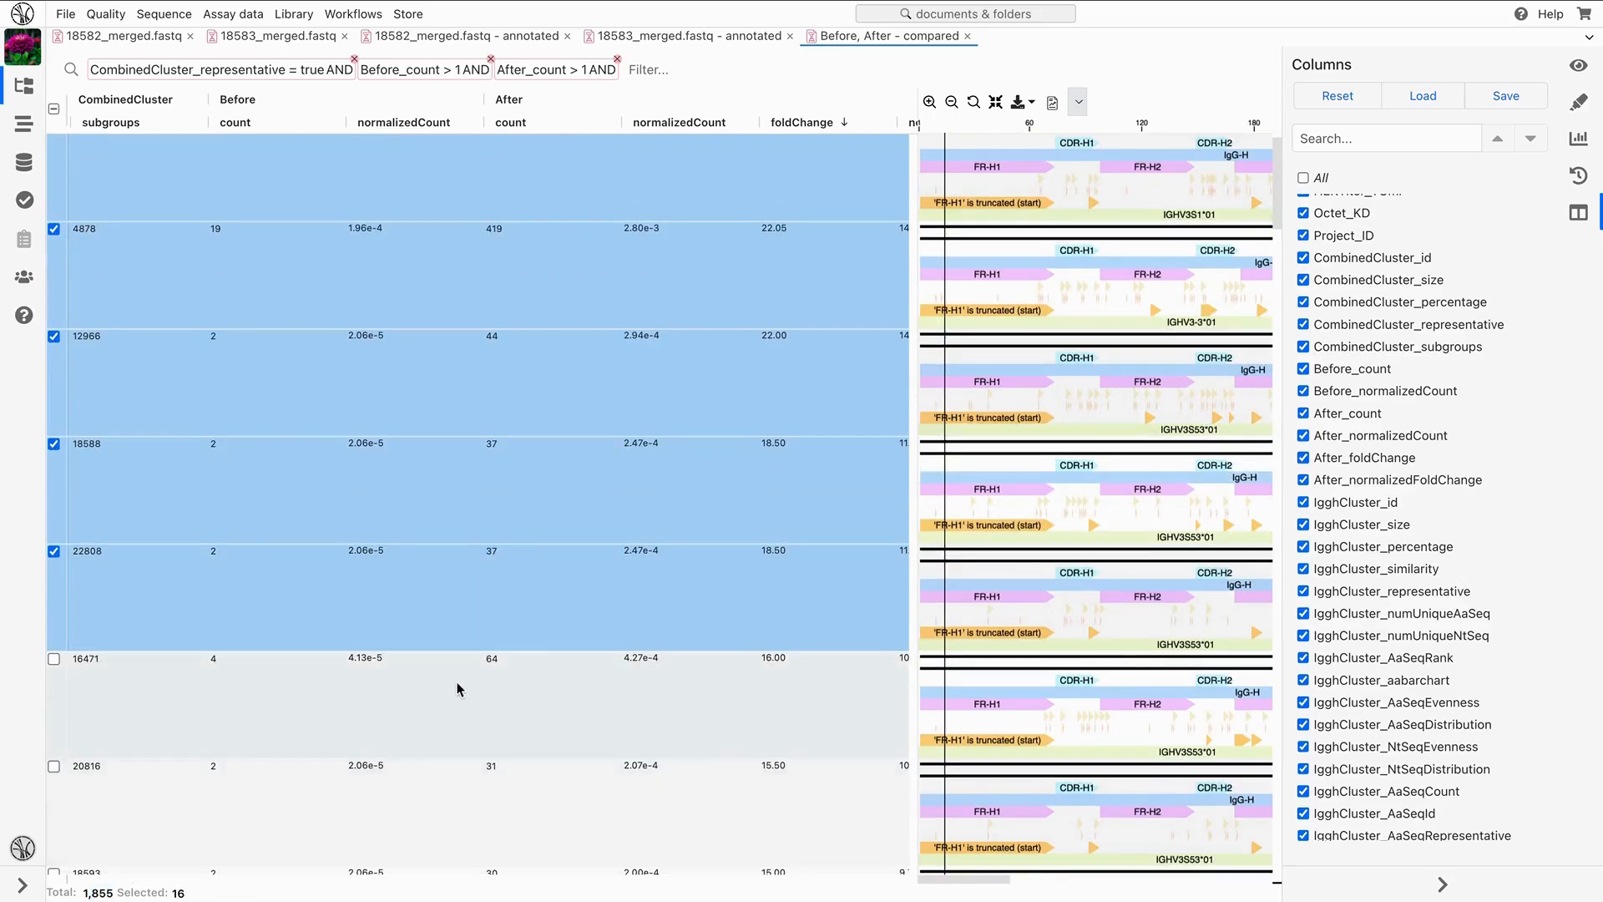
pyautogui.keyDown('shift'); pyautogui.click(443, 710); pyautogui.keyUp('shift')
pyautogui.scroll(-5, 451, 708)
pyautogui.keyDown('shift'); pyautogui.click(436, 740); pyautogui.keyUp('shift')
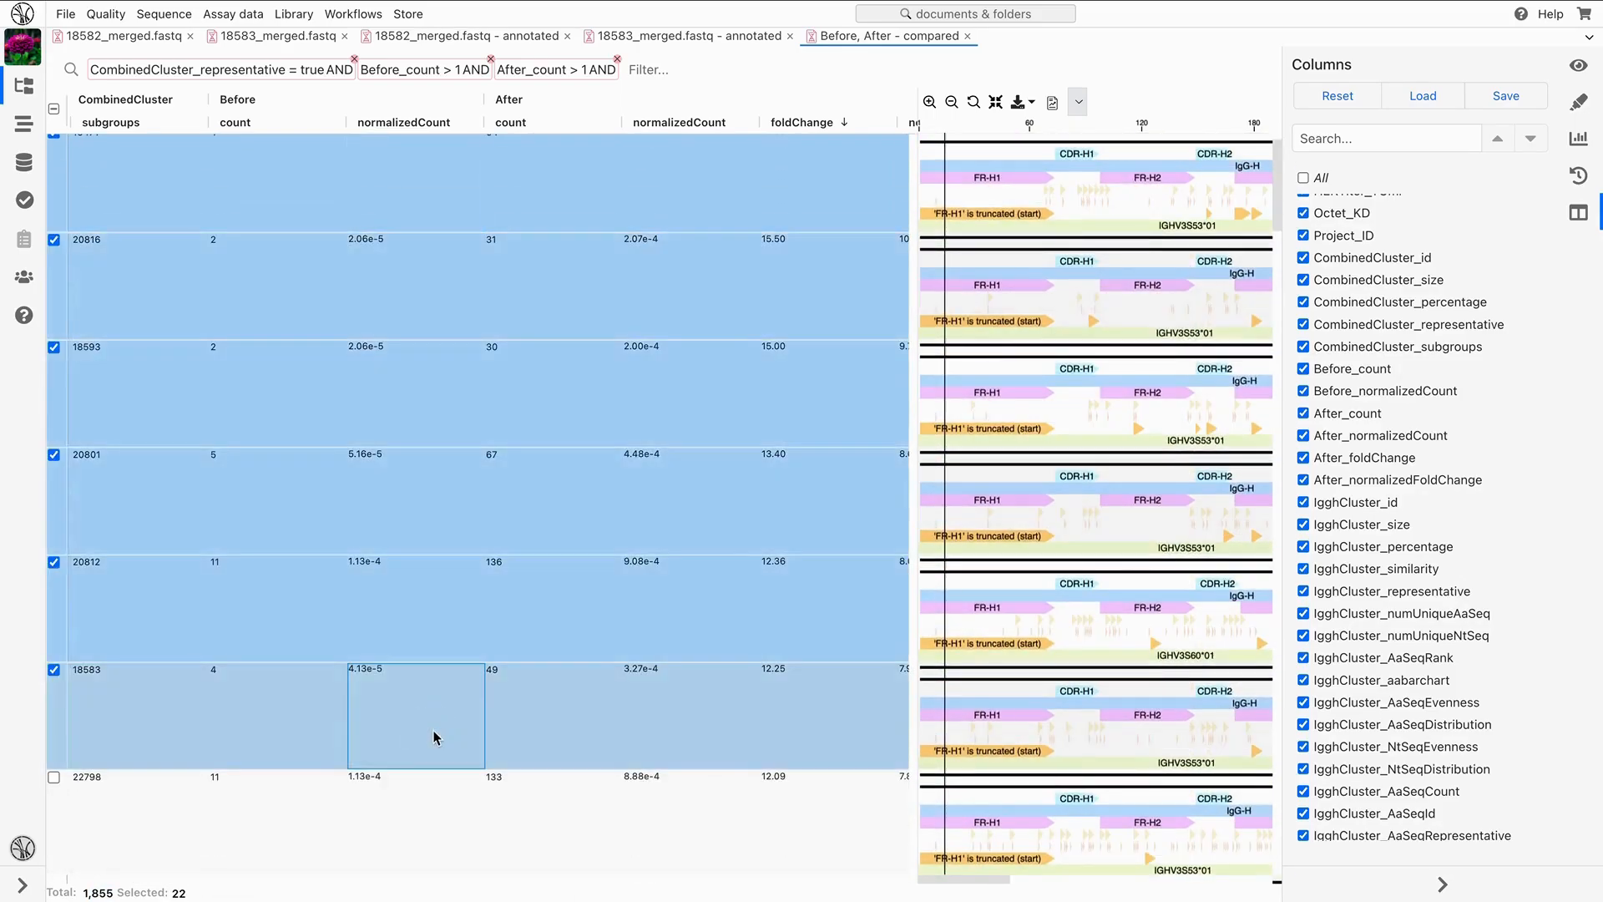
pyautogui.scroll(-1, 432, 739)
pyautogui.scroll(-1, 430, 748)
pyautogui.keyDown('shift'); pyautogui.click(426, 768); pyautogui.keyUp('shift')
pyautogui.scroll(-3, 417, 751)
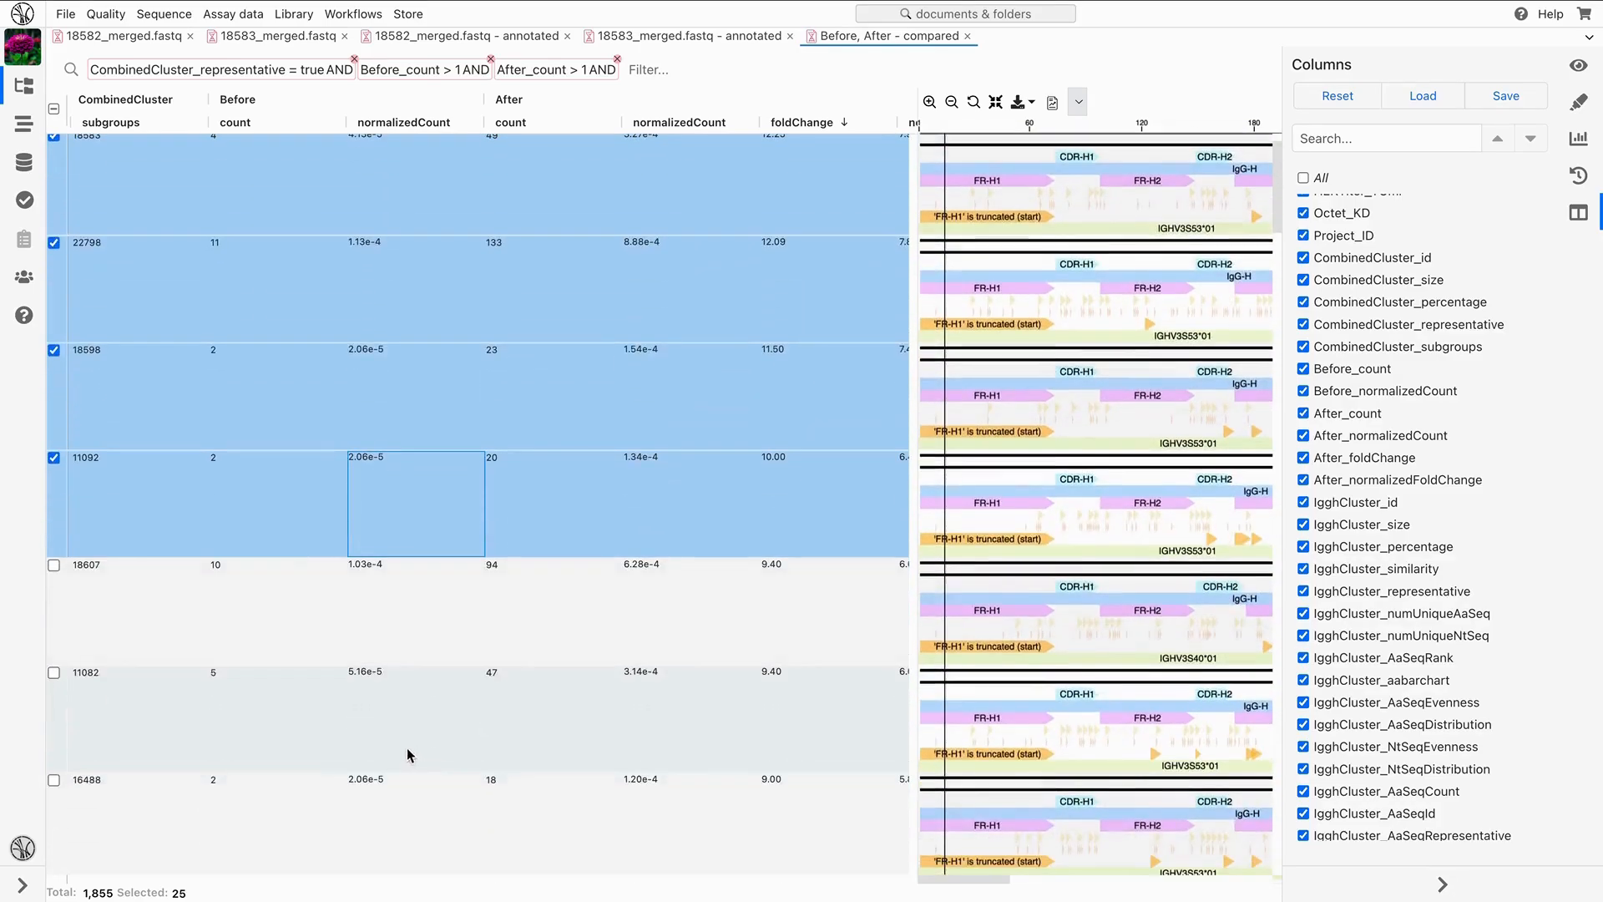
pyautogui.keyDown('shift'); pyautogui.click(423, 804); pyautogui.keyUp('shift')
pyautogui.scroll(-3, 418, 789)
pyautogui.keyDown('shift'); pyautogui.click(411, 769); pyautogui.keyUp('shift')
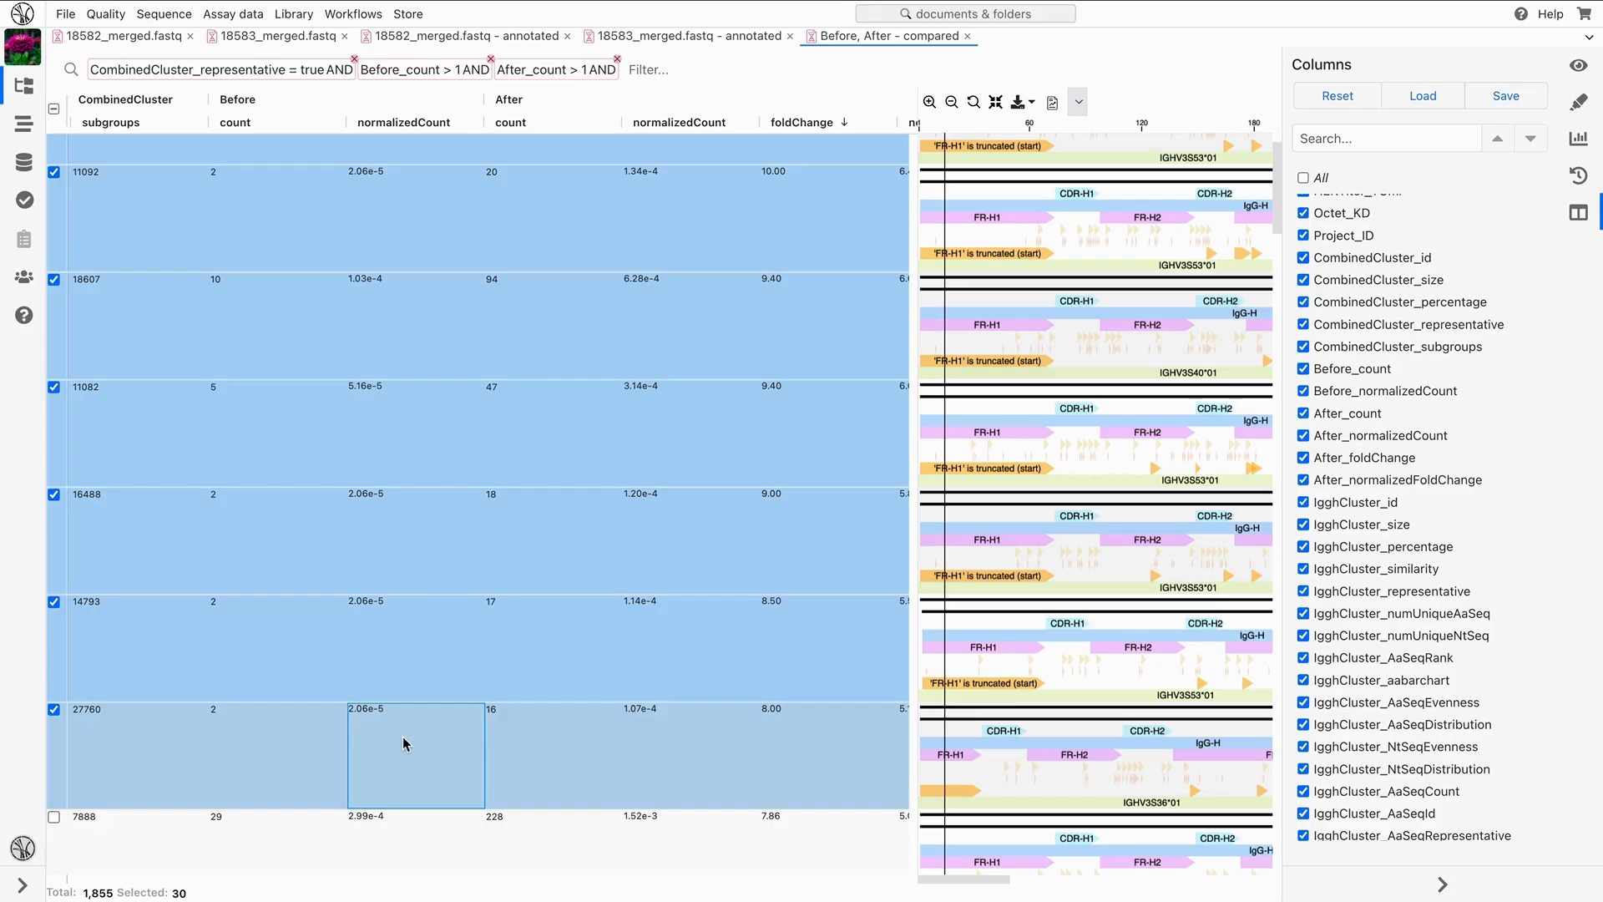
# Switch to the PipeBio user manual and open the how-to article "Identify statistically enriched clusters within samples"
pyautogui.click(151, 20)
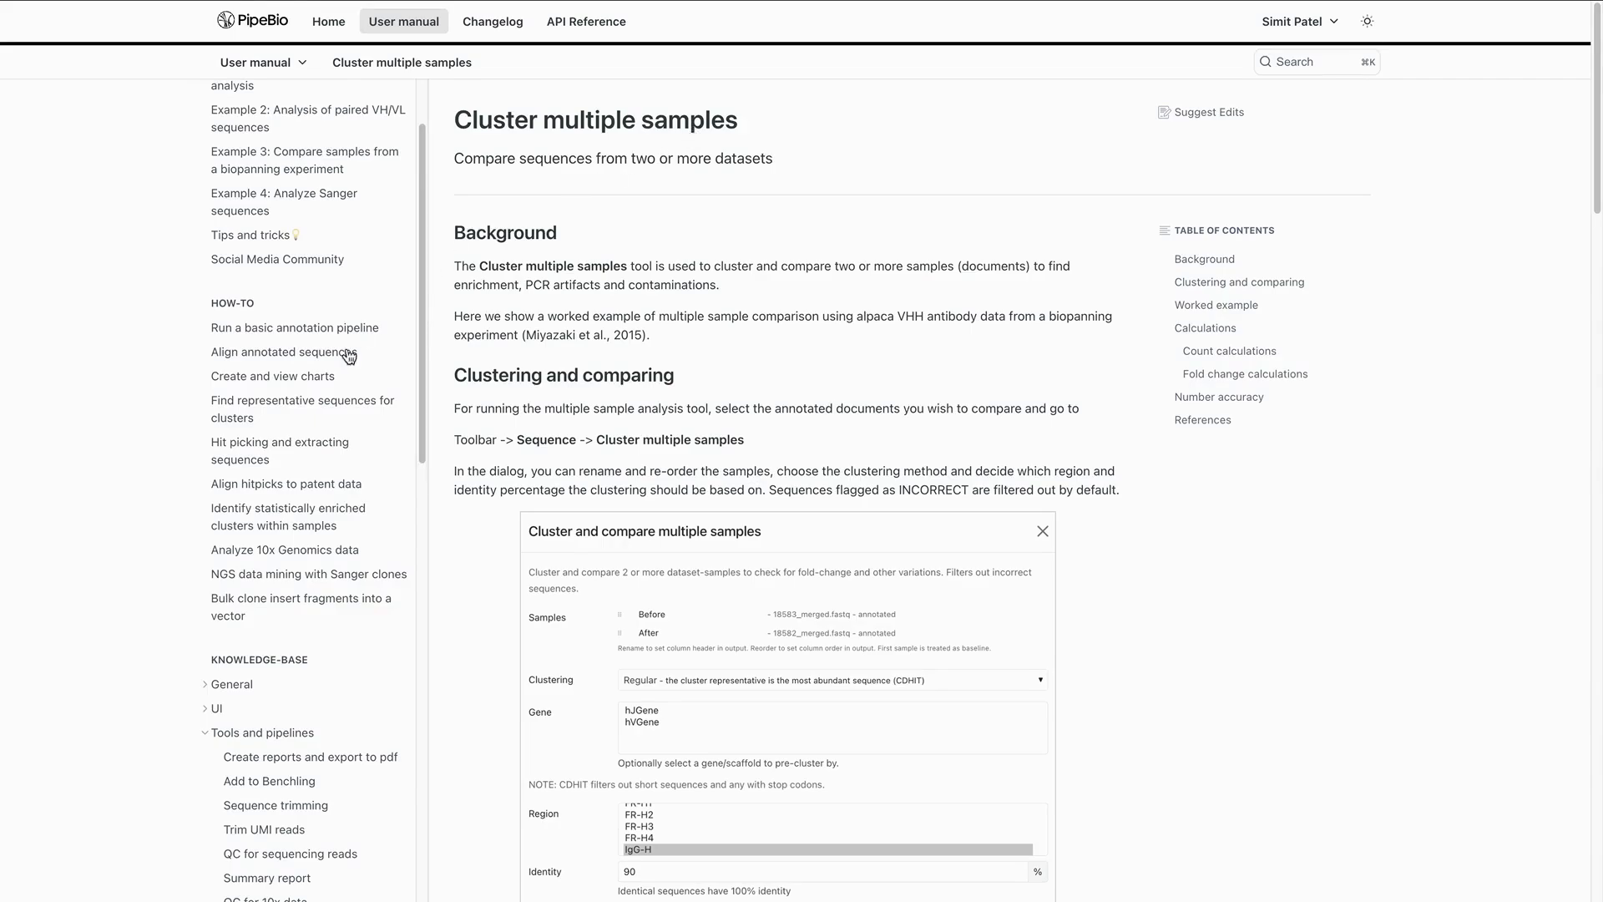
pyautogui.click(299, 525)
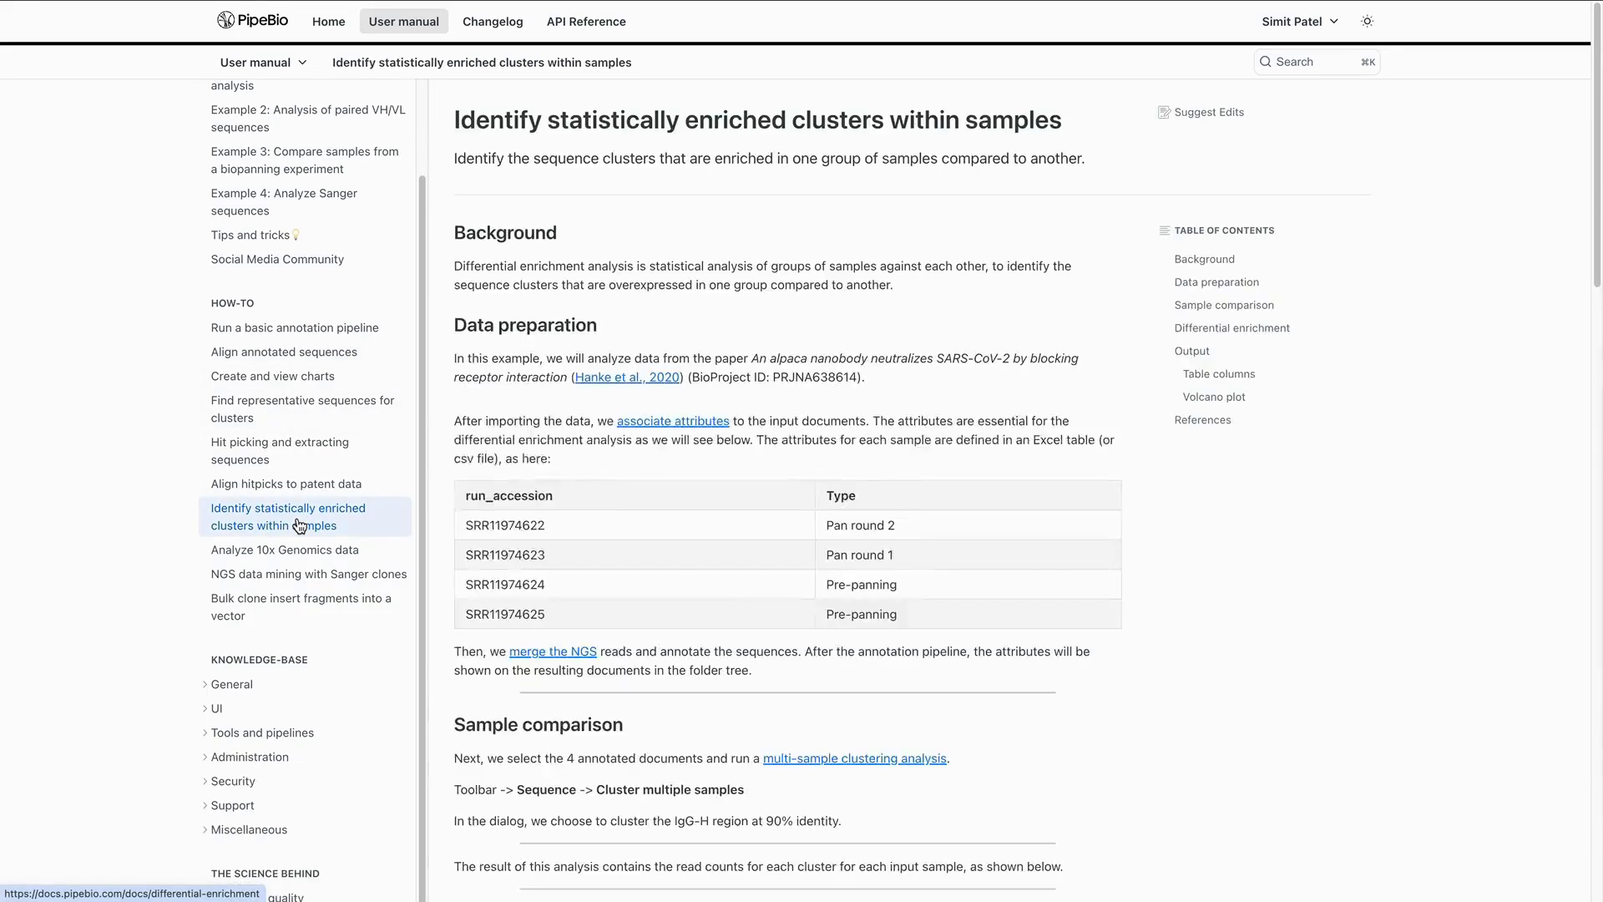